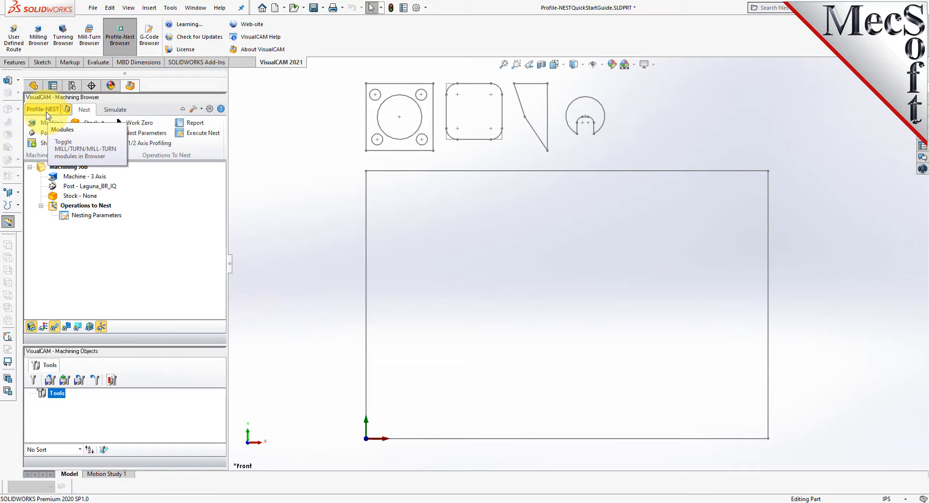
Step: Cycle the machining browser through the MILL, TURN and MILL-TURN modules and return to Profile-NEST
click(46, 113)
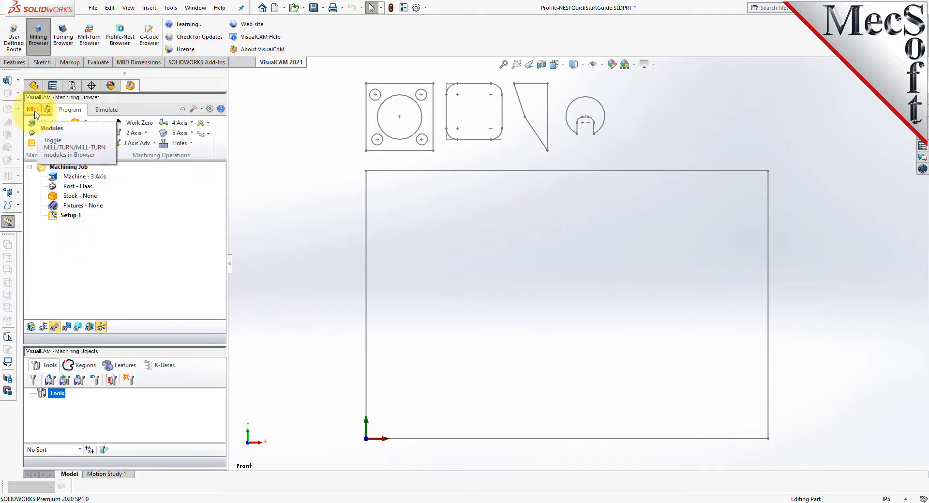
click(35, 113)
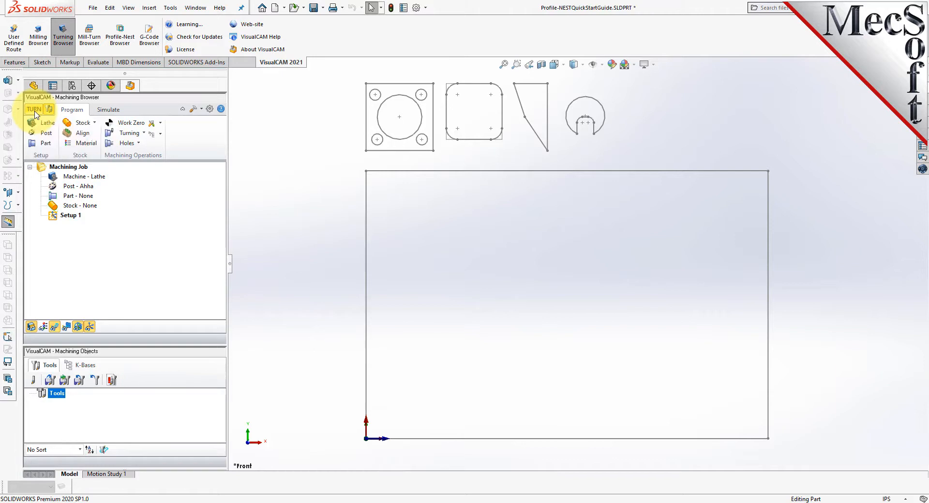
click(36, 111)
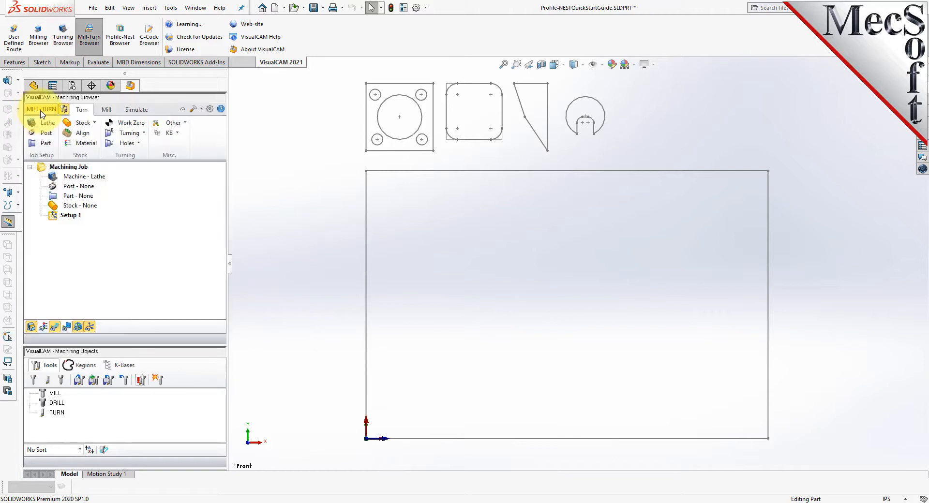
click(41, 113)
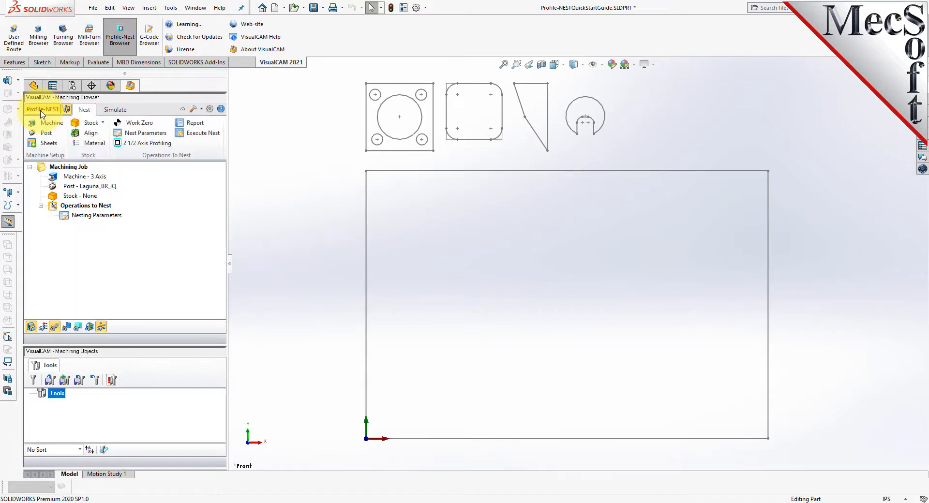
Step: View the simulation commands of the Profile-NEST module and return to its nesting commands
click(121, 111)
click(89, 114)
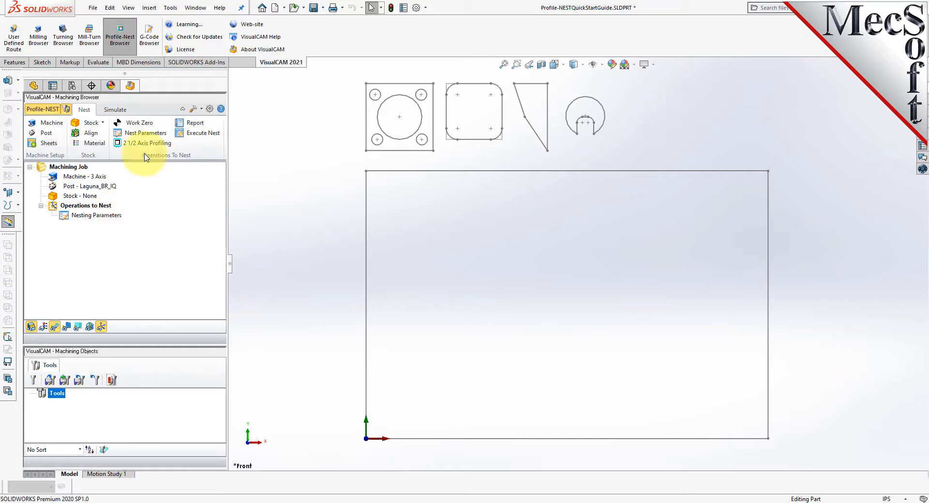
click(115, 111)
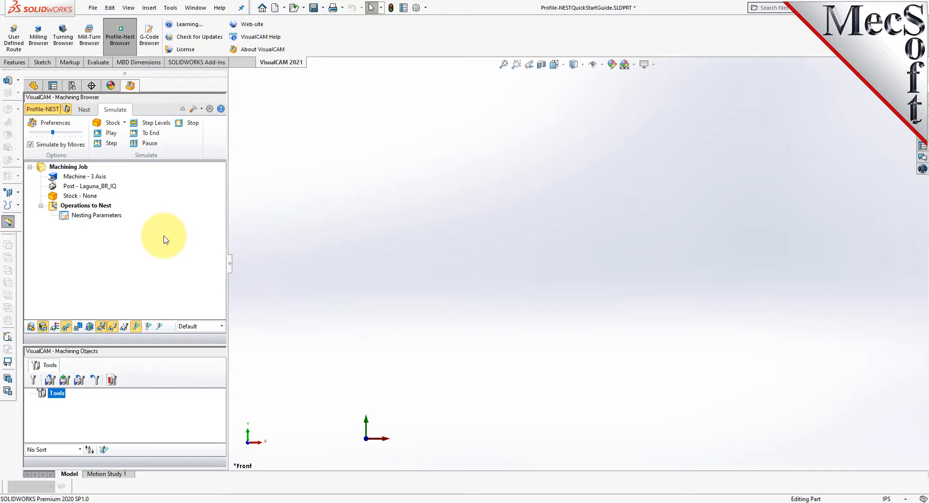
click(84, 109)
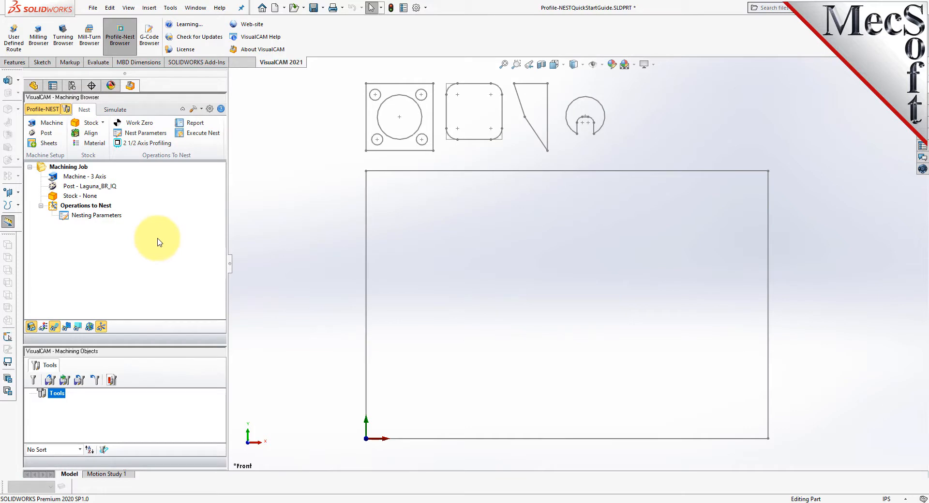
Step: Locate Profile-NESTQuickStartGuide.SLDPRT and Profile-NESTQuickStartGuide_Completed.SLDPRT in the QuickStart folder without opening either file
click(92, 8)
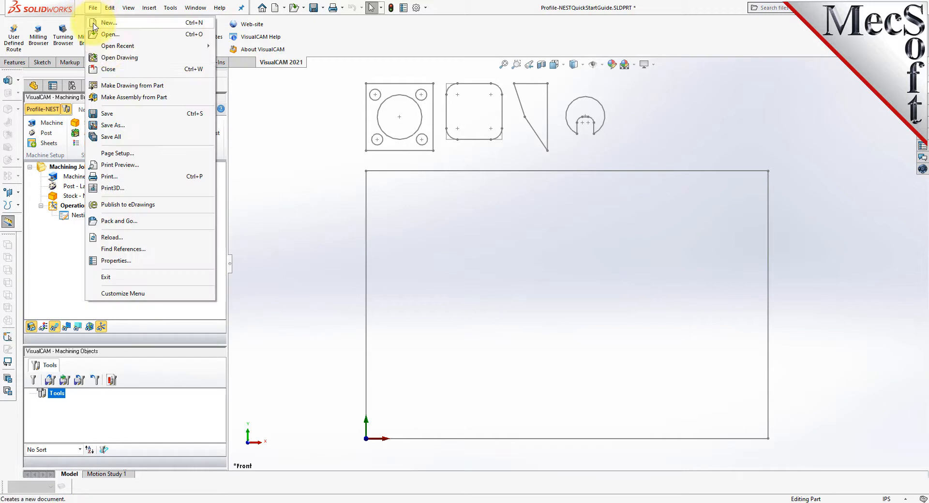
click(260, 232)
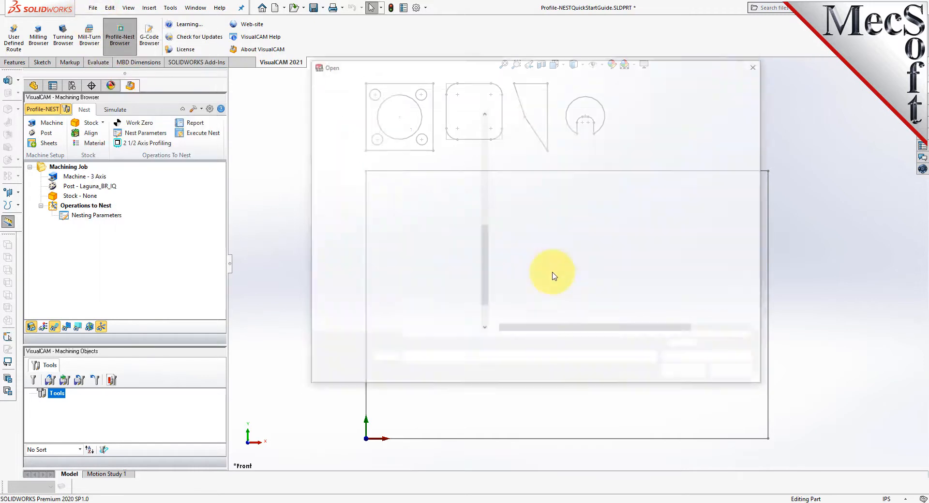
scroll(570, 230, down, 3)
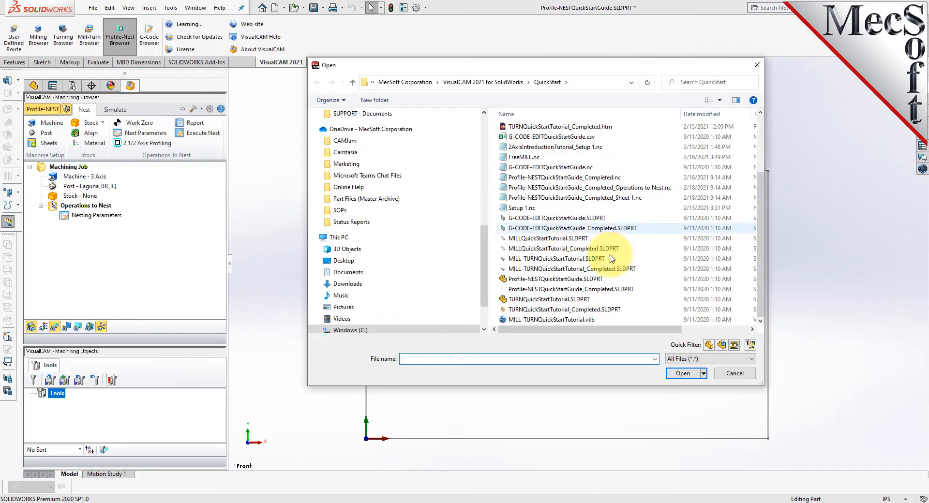
click(560, 280)
scroll(591, 281, down, 2)
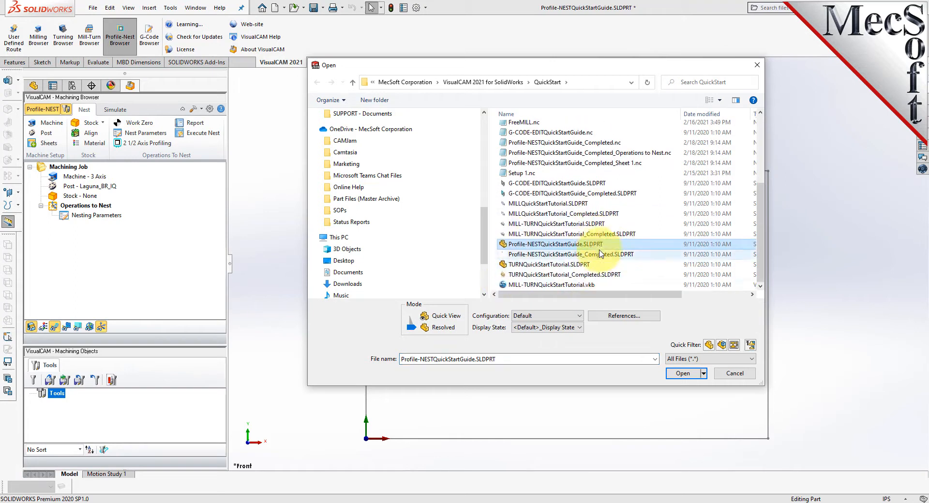
click(589, 255)
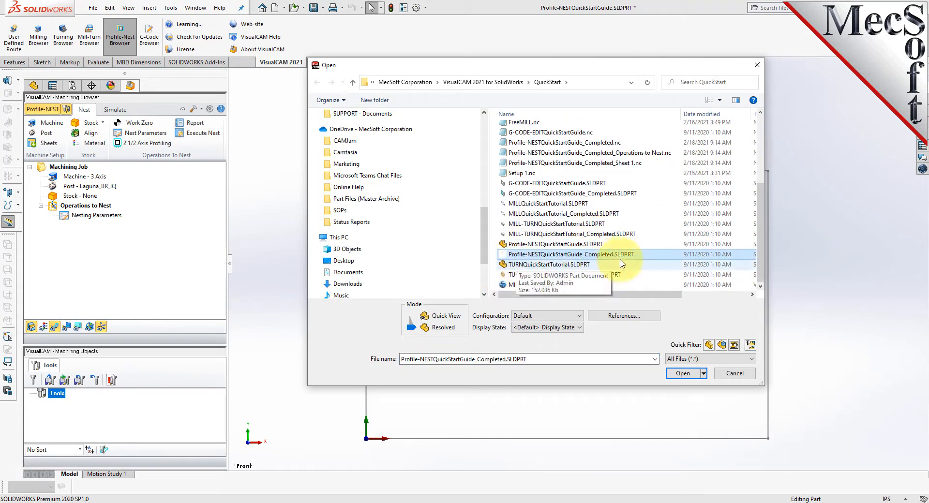
click(734, 373)
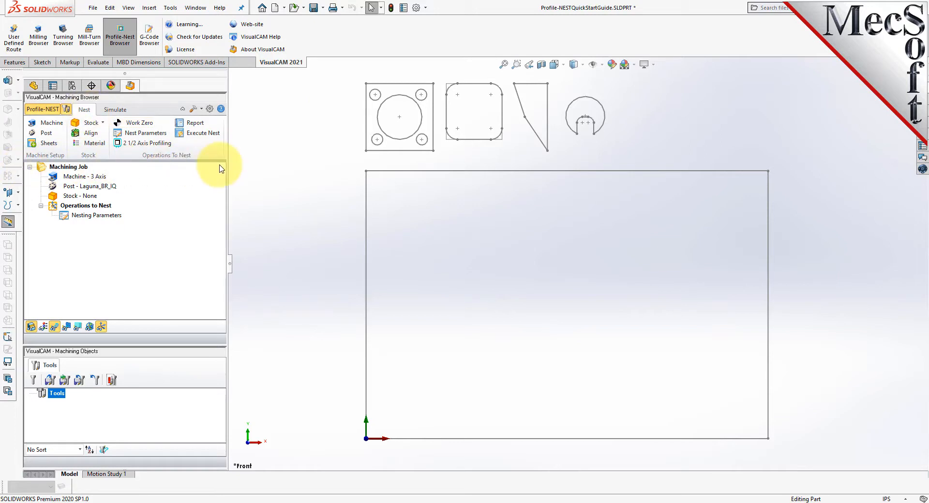
Step: Set up the machine tool as a manually defined 3 Axis machine
click(54, 123)
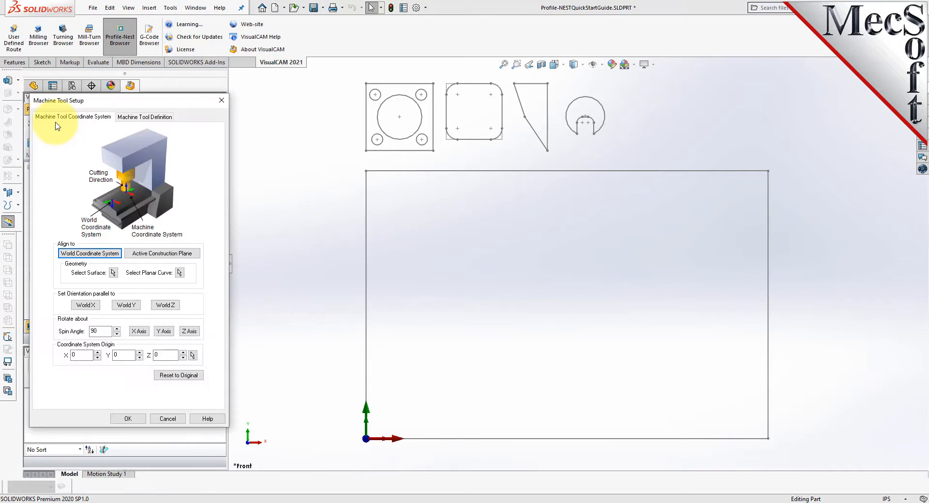
click(148, 118)
click(101, 155)
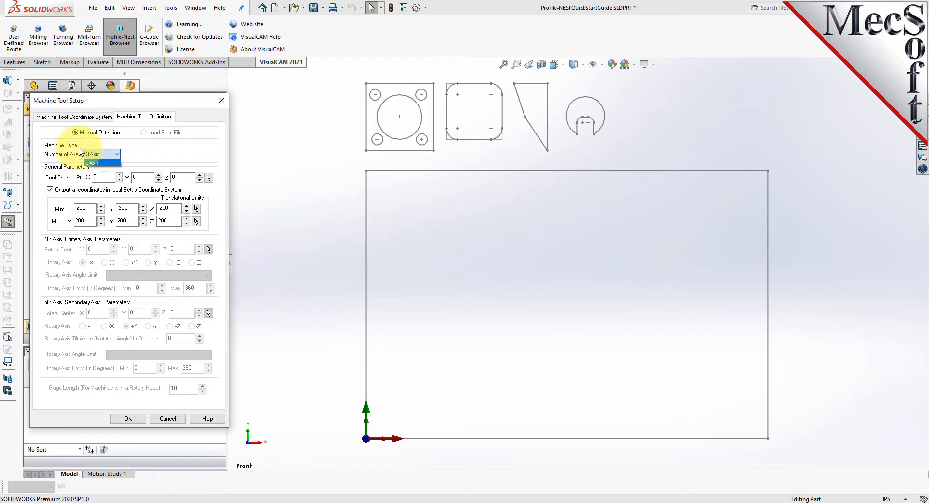
click(129, 419)
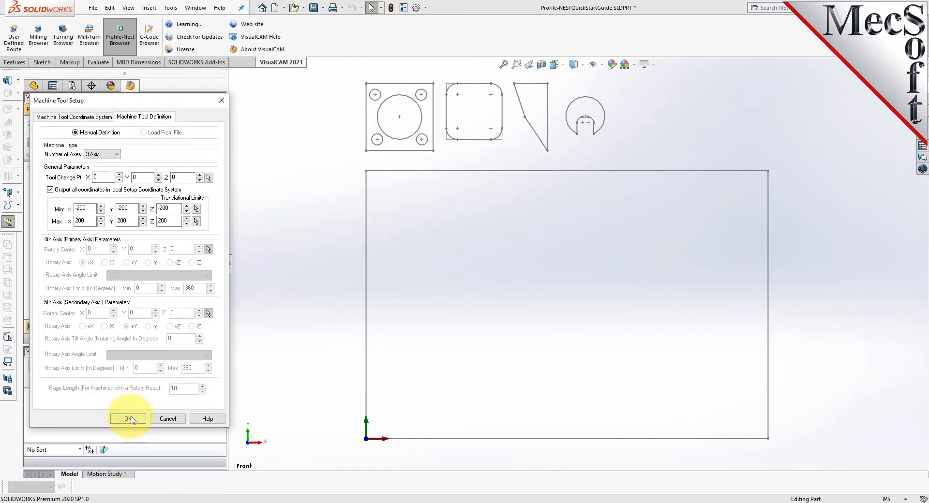
click(128, 420)
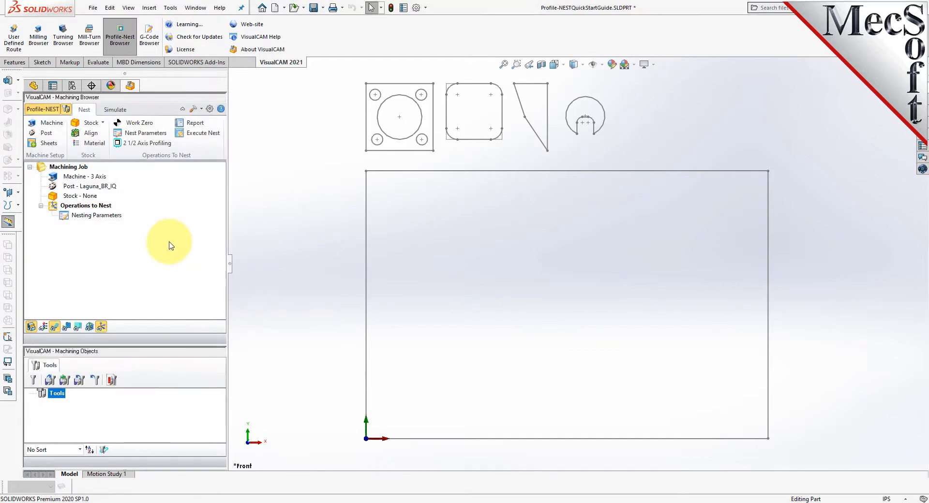
Step: Set Laguna_BR_IQ as the current post-processor for the machining job
click(49, 133)
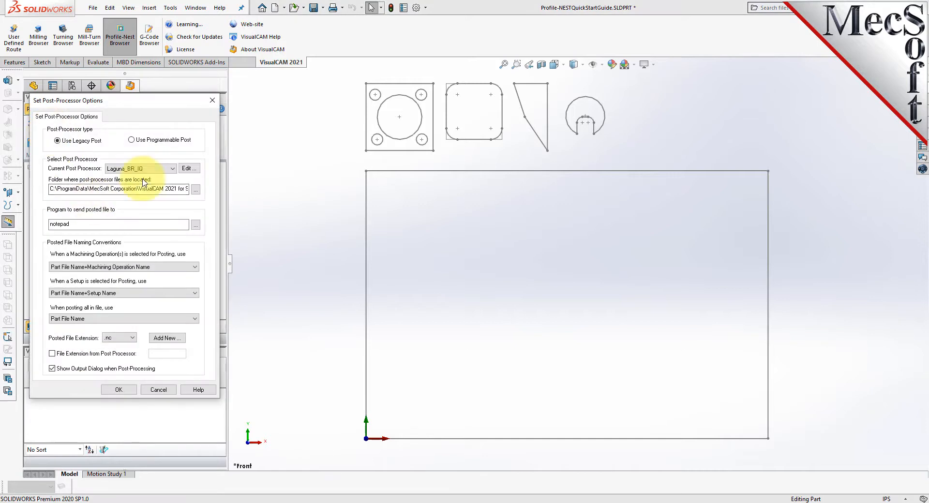
click(172, 169)
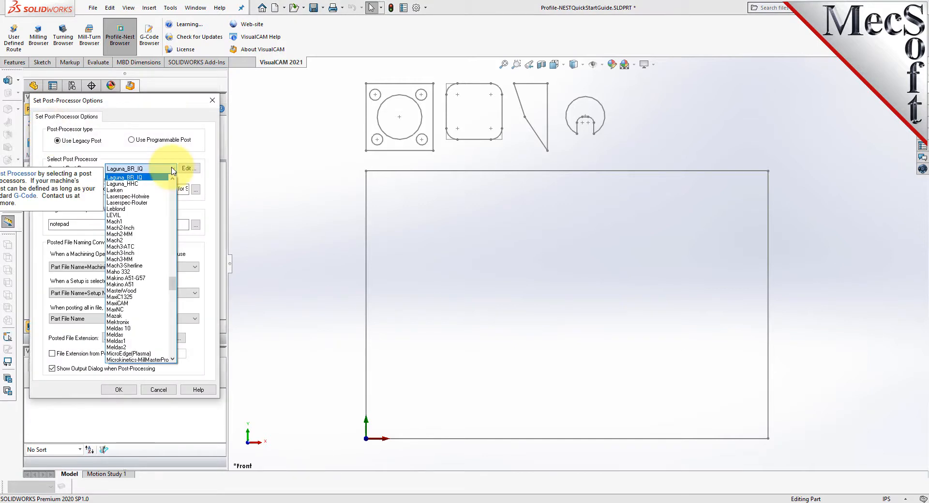
click(156, 178)
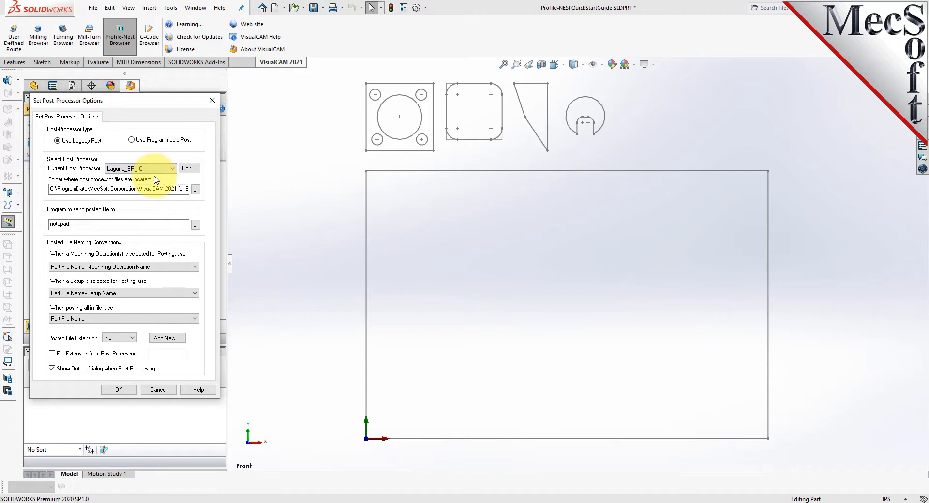
click(121, 390)
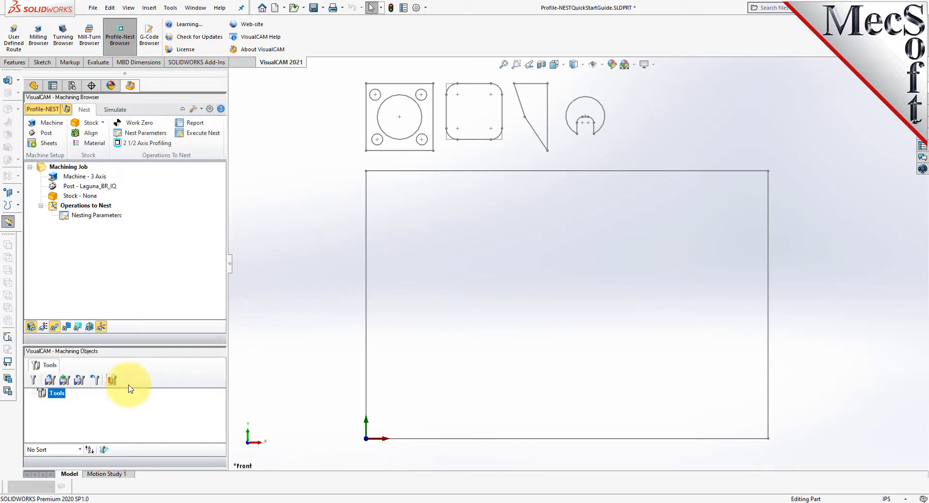
Step: Create a box stock with length 36, width 24 and height 0.25
click(103, 124)
click(107, 137)
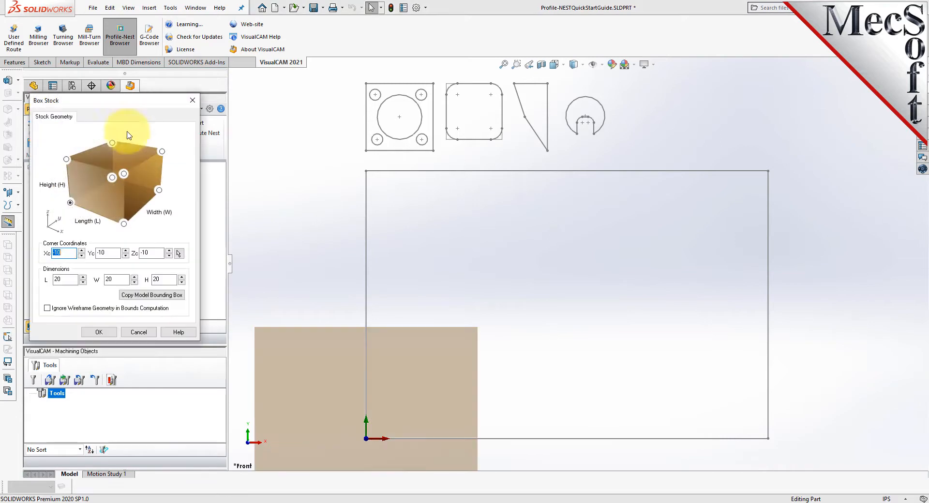
drag(128, 105, 213, 103)
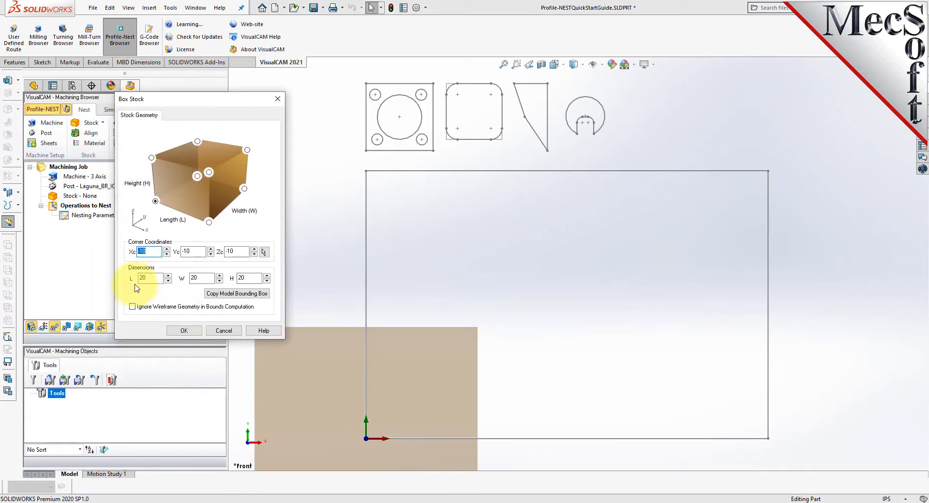
drag(147, 278, 126, 281)
text(36)
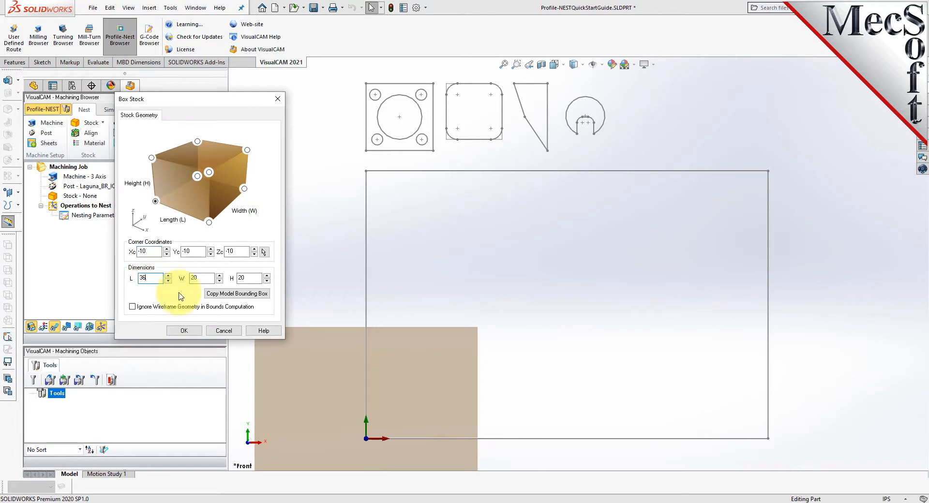
key(Tab)
text(2)
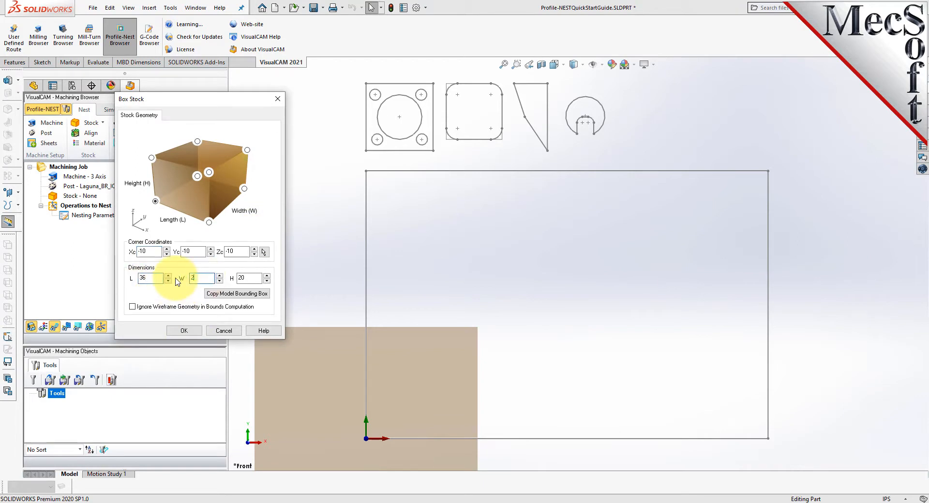
text(4)
key(Tab)
text(0.25)
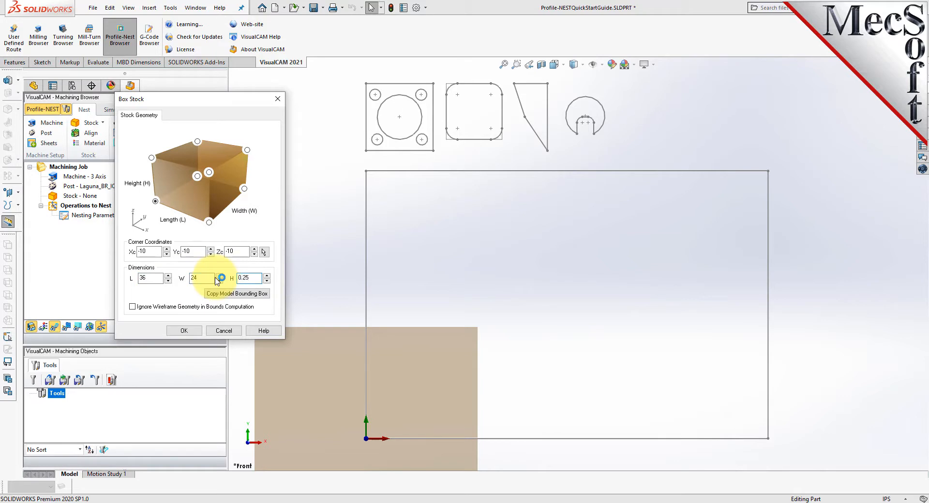
click(186, 332)
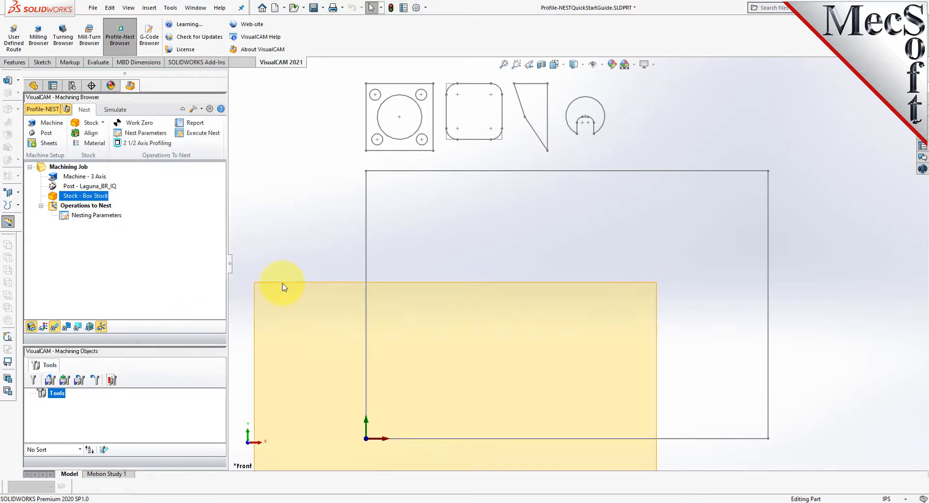
Step: Check the box stock against the sheet outline by switching the stock display off and on
key(f)
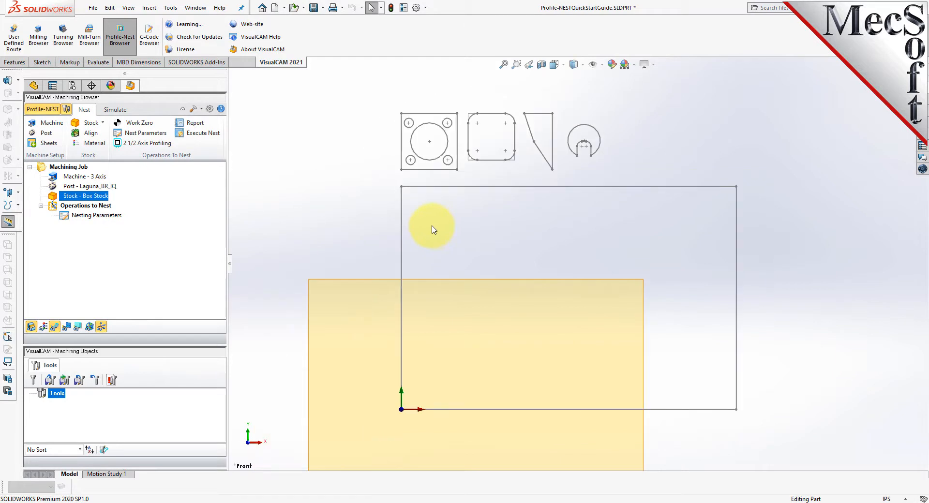
scroll(433, 227, up, 1)
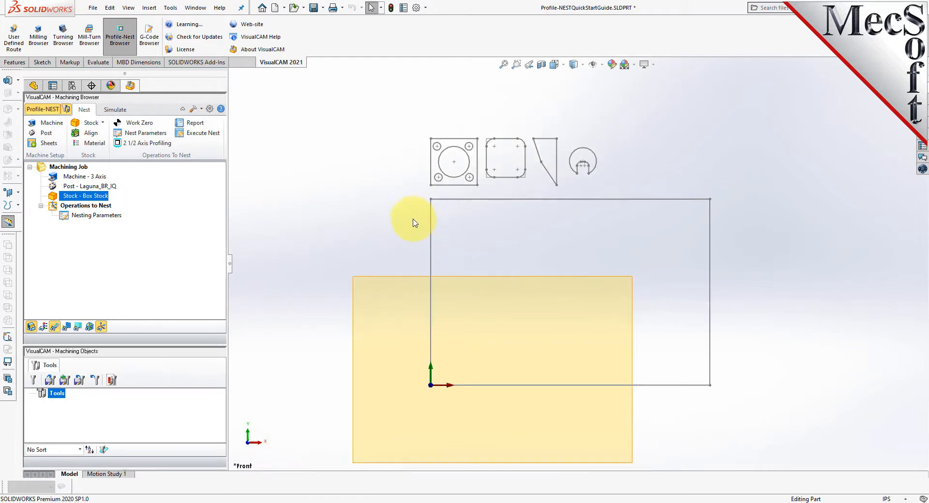
click(31, 328)
click(31, 329)
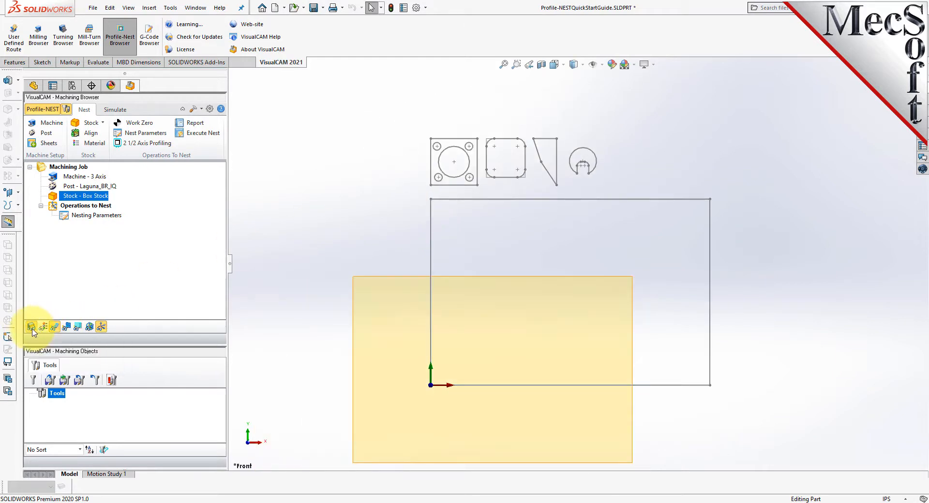
click(31, 328)
click(31, 329)
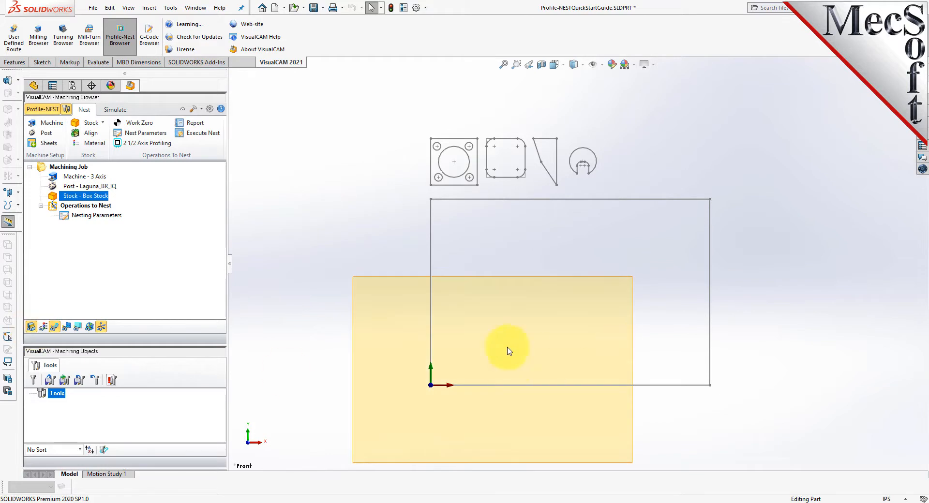
Step: Define a nesting sheet from the closed chain of the large rectangle sketched below the parts
click(45, 145)
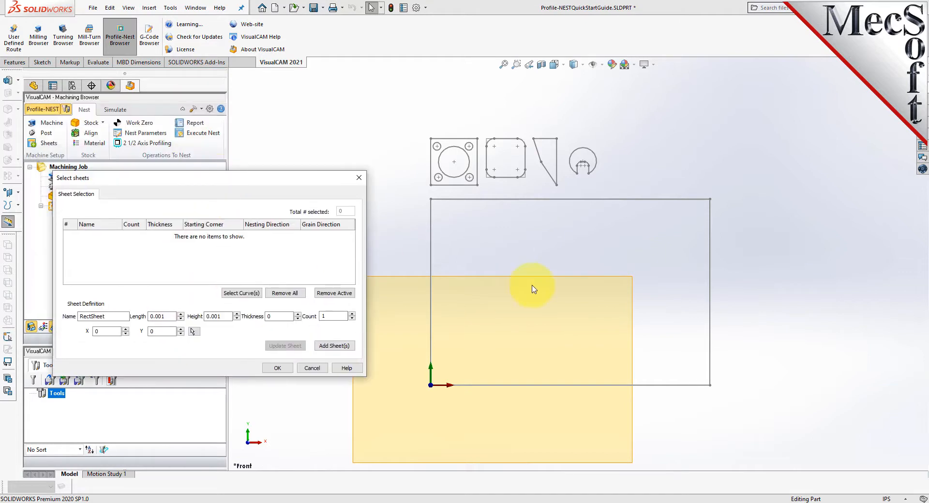
drag(108, 317, 65, 317)
drag(166, 316, 137, 316)
drag(225, 316, 196, 316)
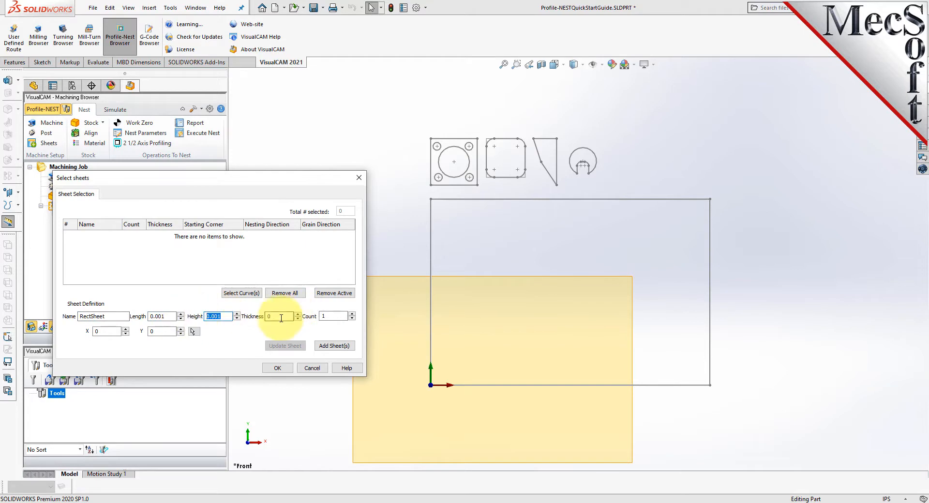
drag(293, 316, 268, 317)
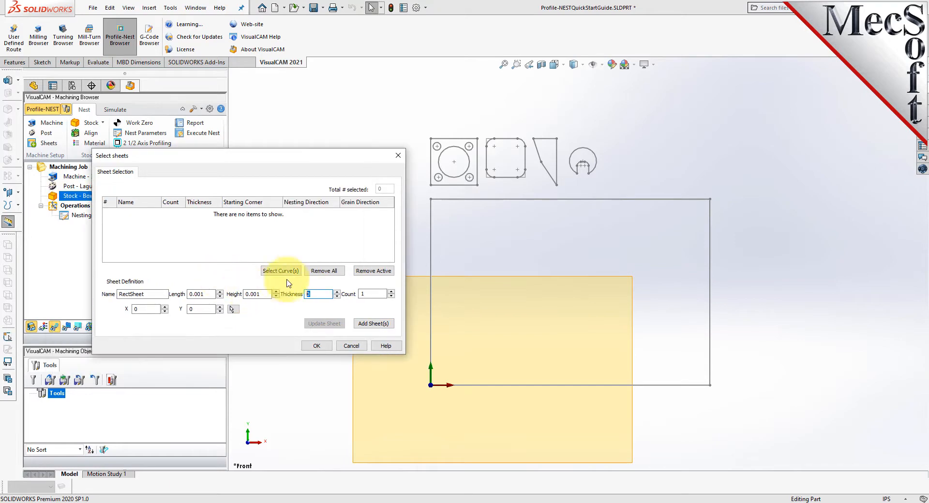
click(289, 272)
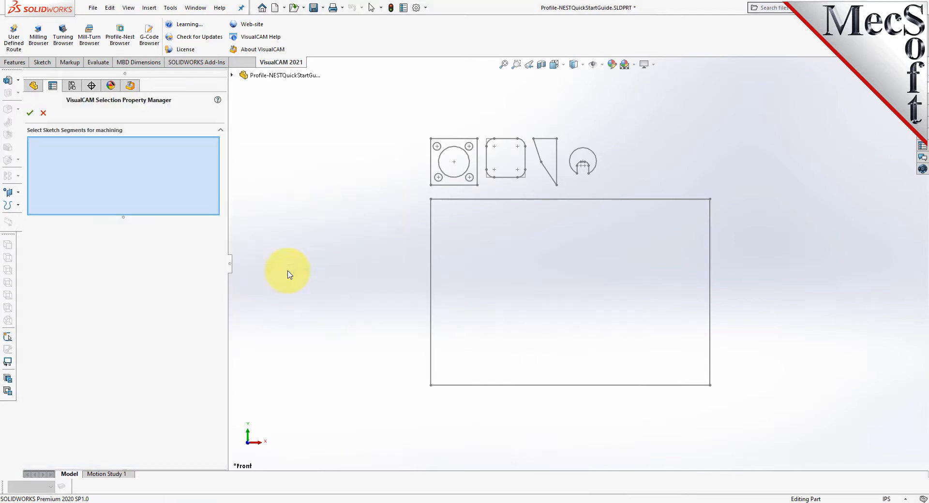
right_click(531, 199)
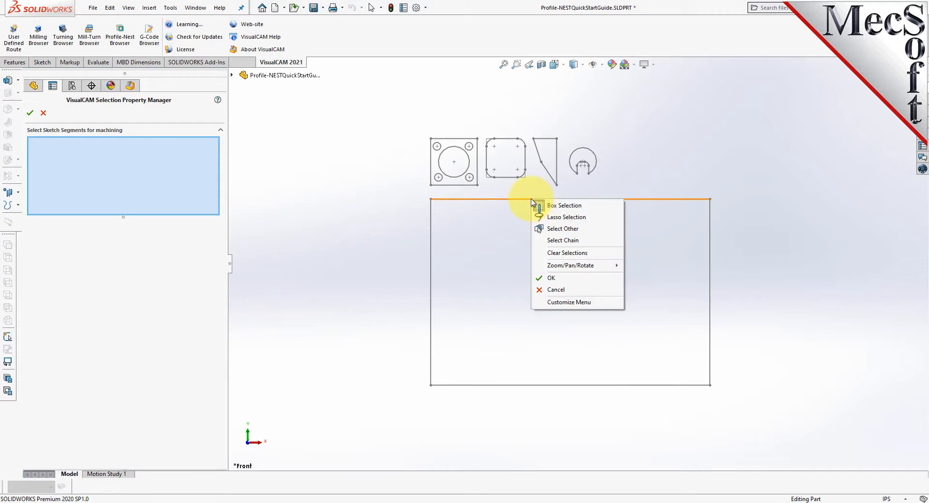
click(562, 241)
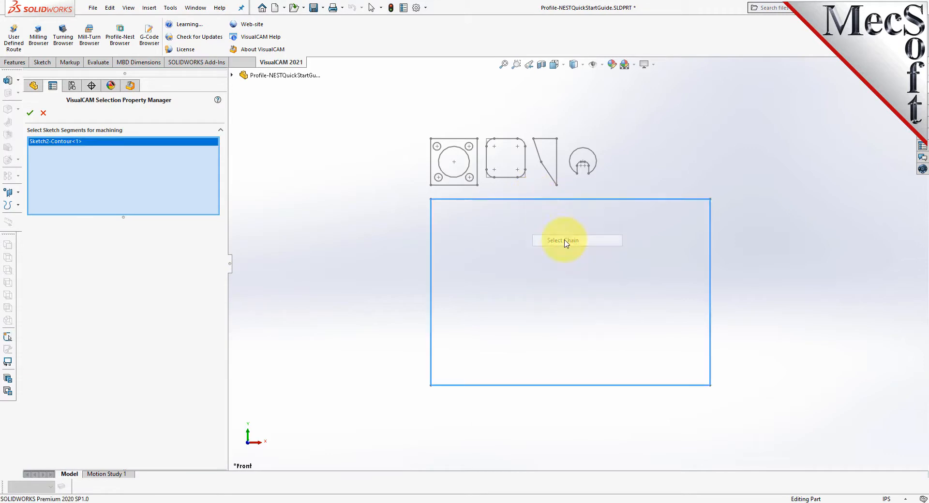
click(30, 113)
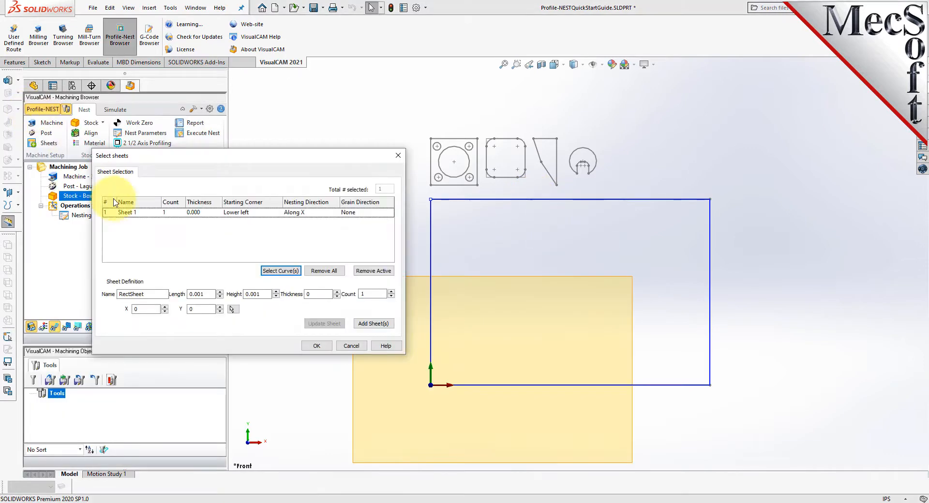
Step: Give Sheet 1 a thickness of 0.25 with a count of 1 and accept the sheet selection
click(127, 212)
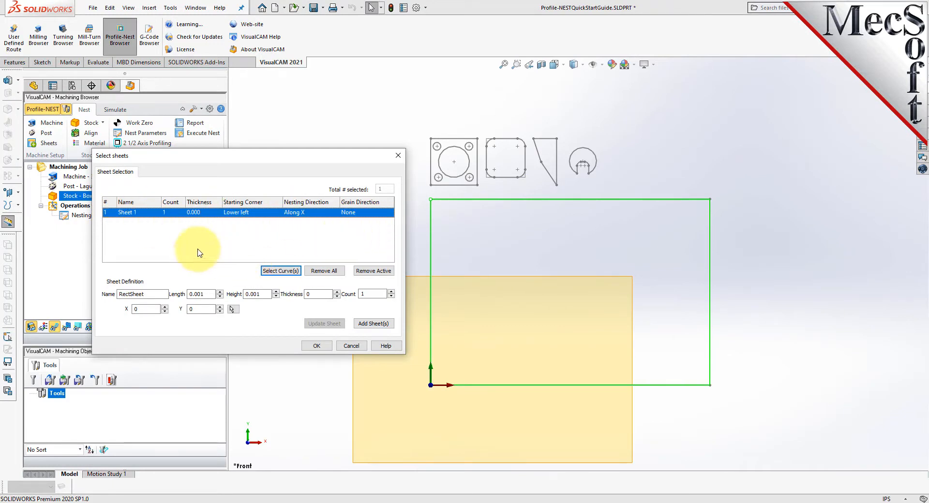
click(199, 213)
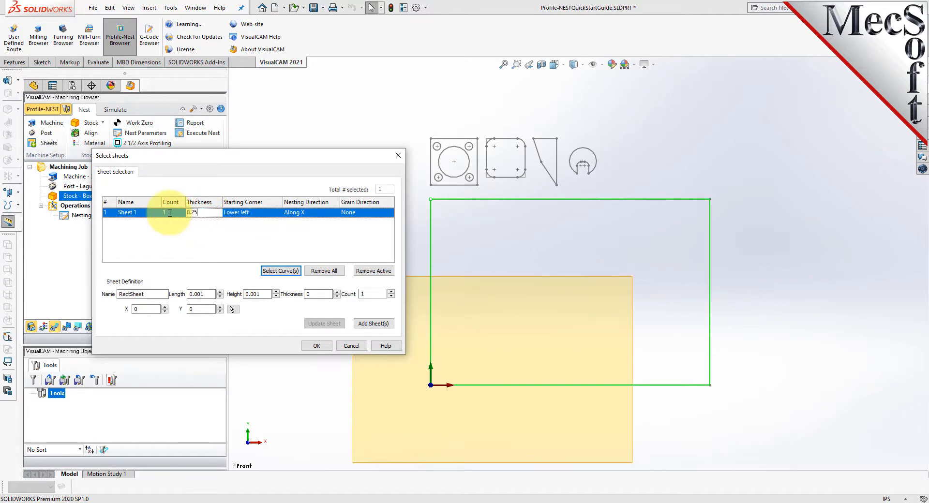
click(173, 212)
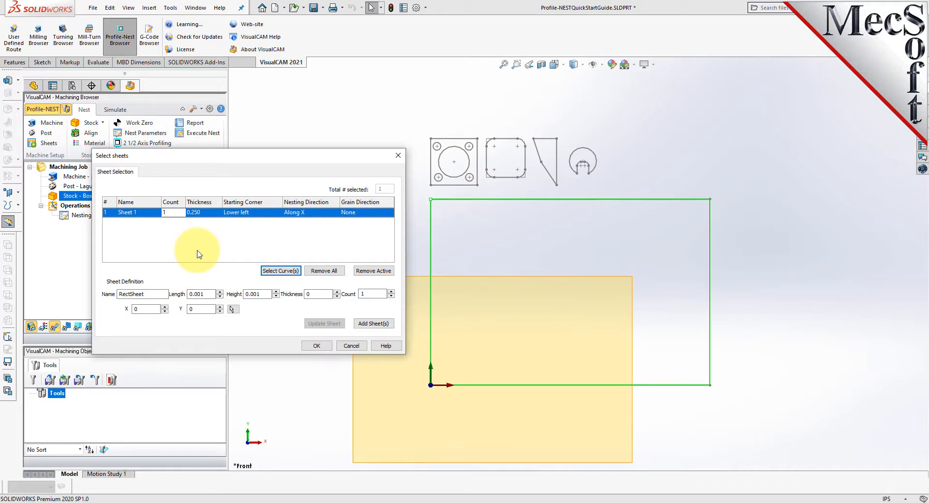
click(309, 345)
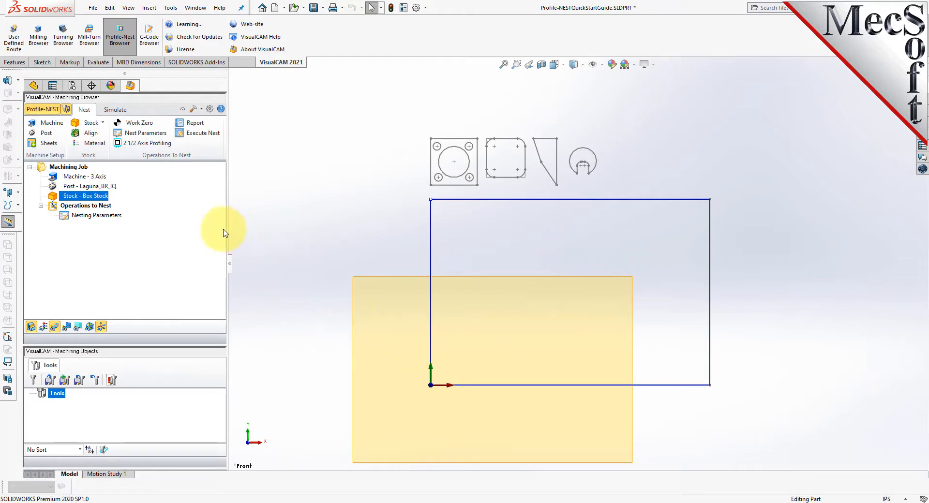
Step: Align the box stock about the part with Bottom Z alignment and South West XY alignment
middle_drag(495, 295, 472, 191)
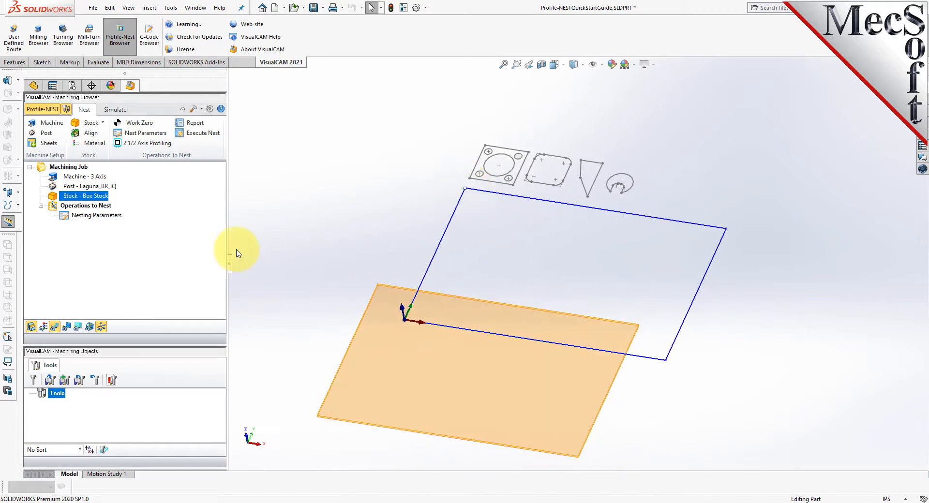
click(91, 134)
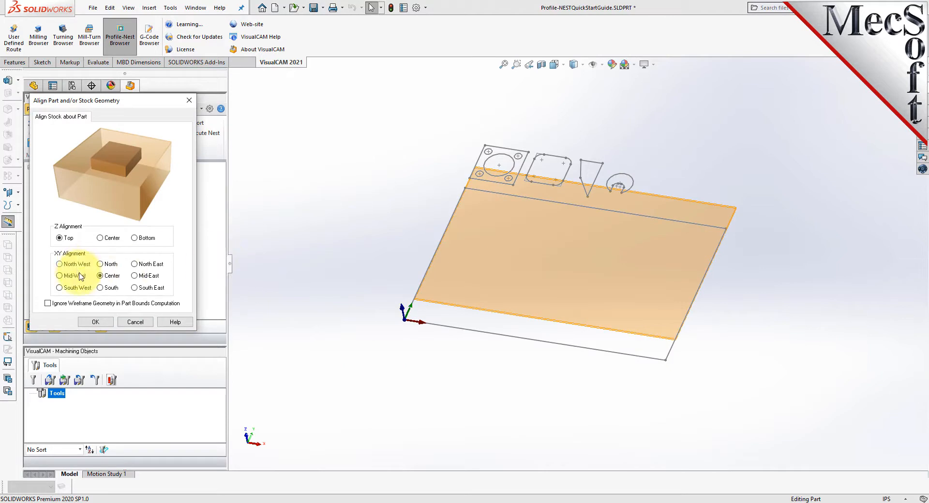
scroll(469, 322, up, 4)
scroll(513, 249, down, 6)
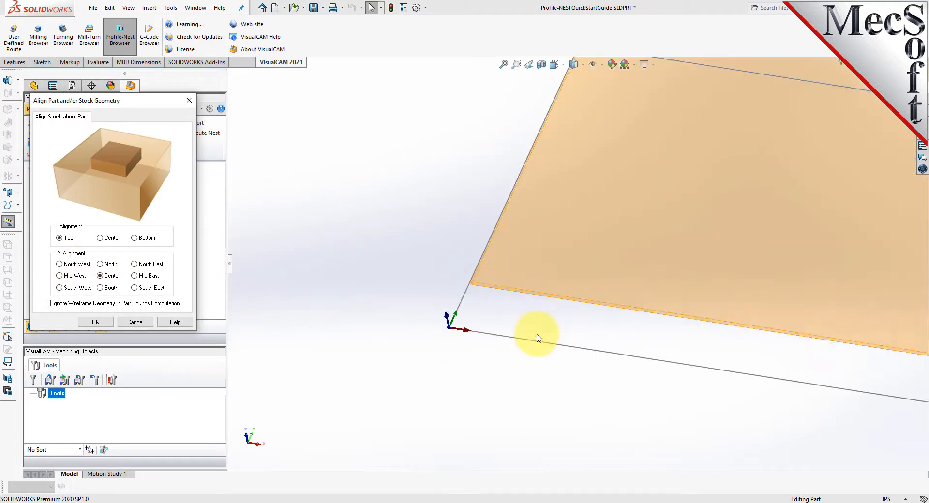
scroll(476, 234, down, 2)
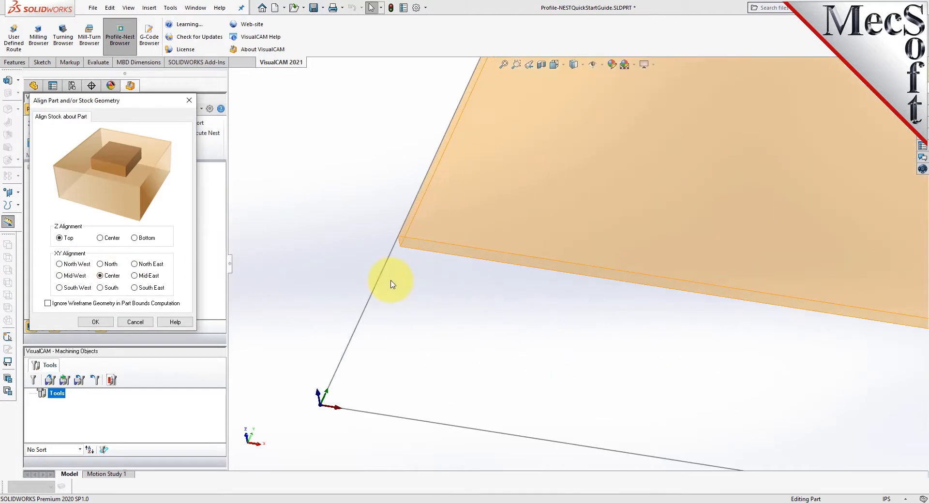
click(135, 238)
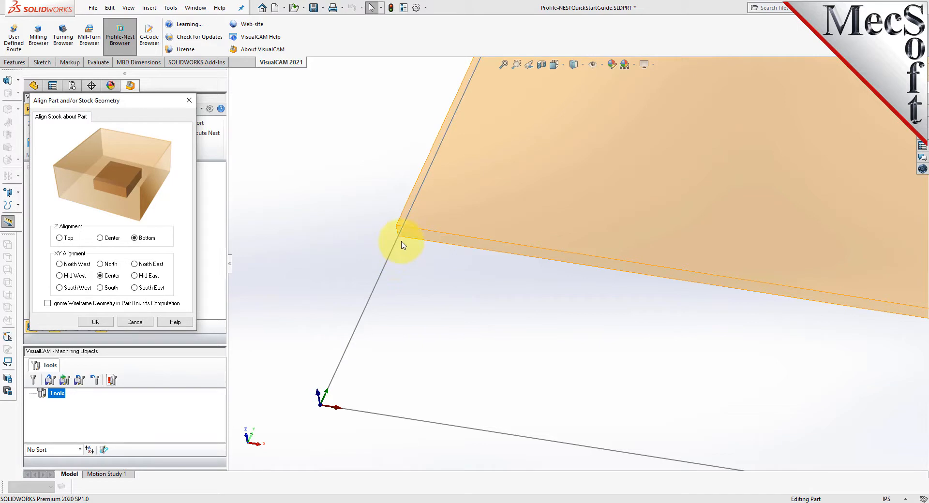
click(60, 288)
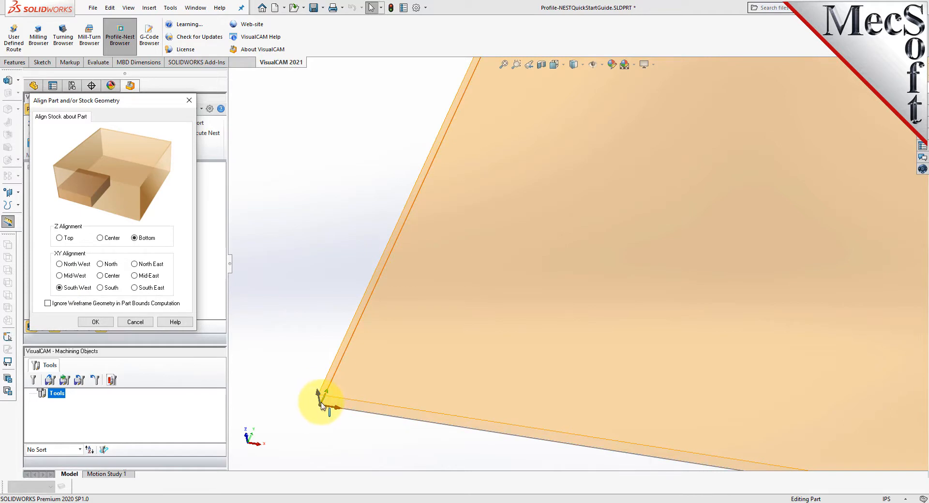
click(95, 322)
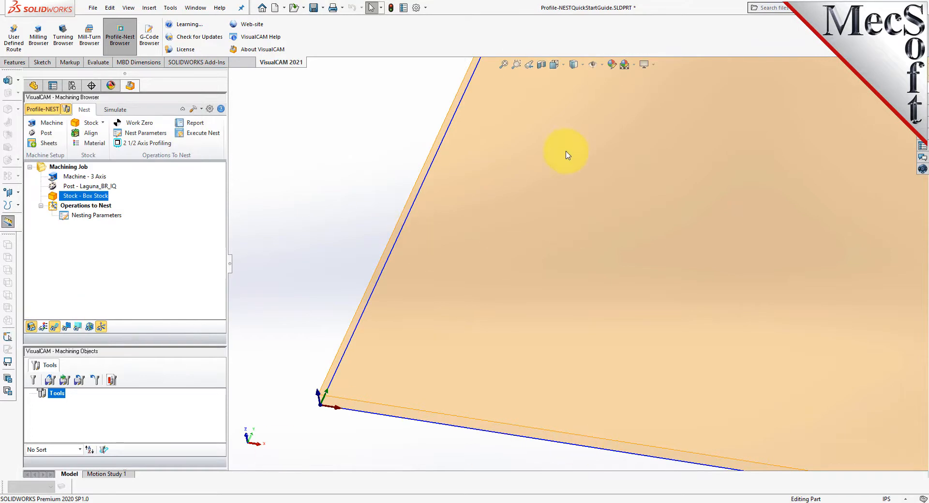
Step: Check the aligned stock against the sheet outline with the stock display off and on, and return to the front view
click(32, 327)
click(31, 327)
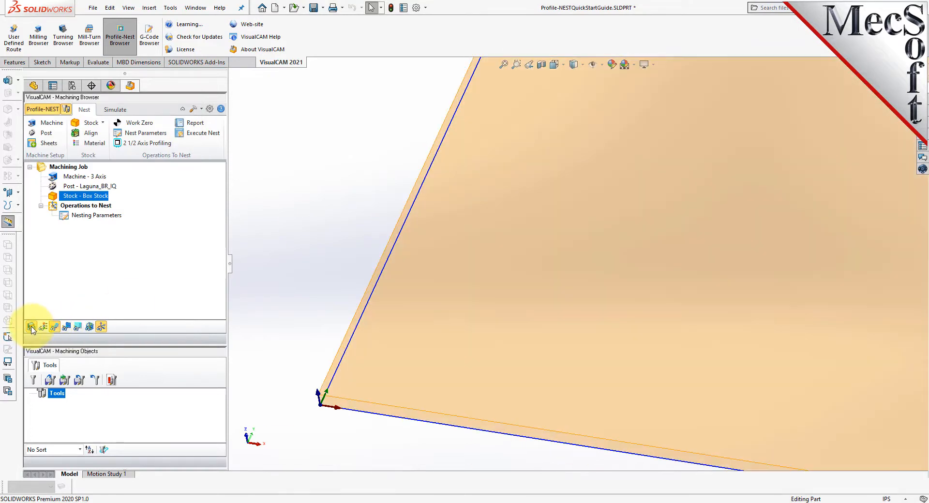
scroll(328, 408, up, 1)
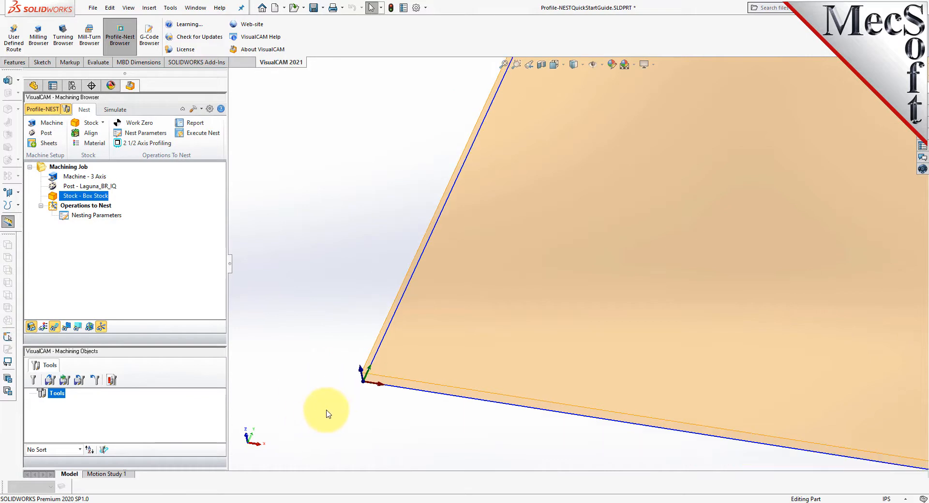
scroll(329, 406, up, 2)
scroll(605, 255, up, 1)
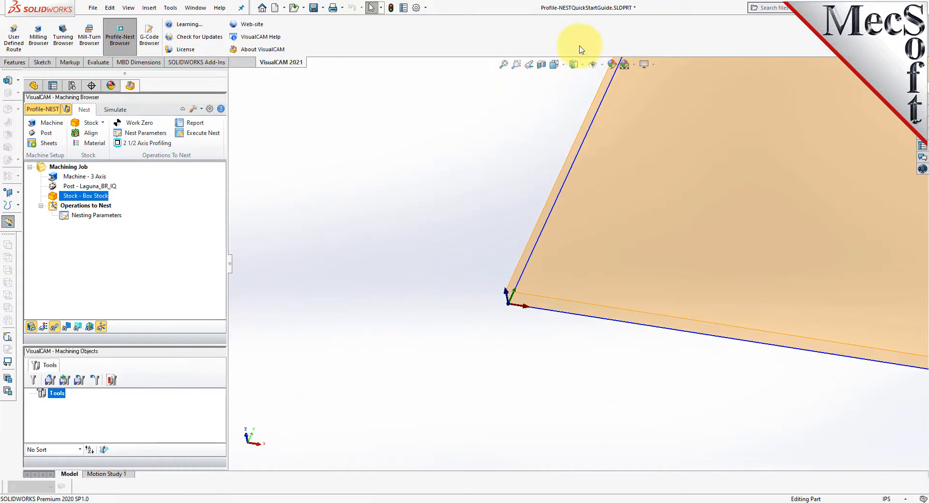
click(564, 69)
click(569, 109)
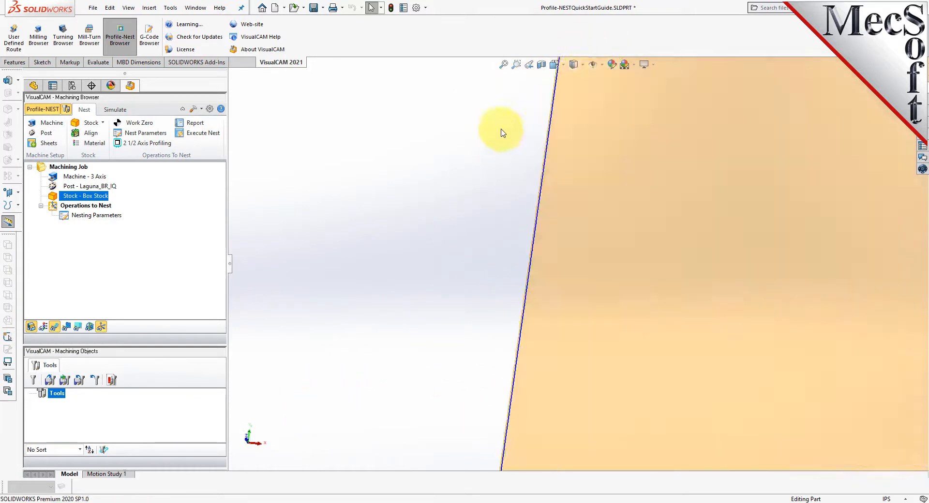
Step: Assign WOOD as the stock material from FeedsSpeedsDataINCH.xml
click(97, 144)
click(133, 169)
click(90, 360)
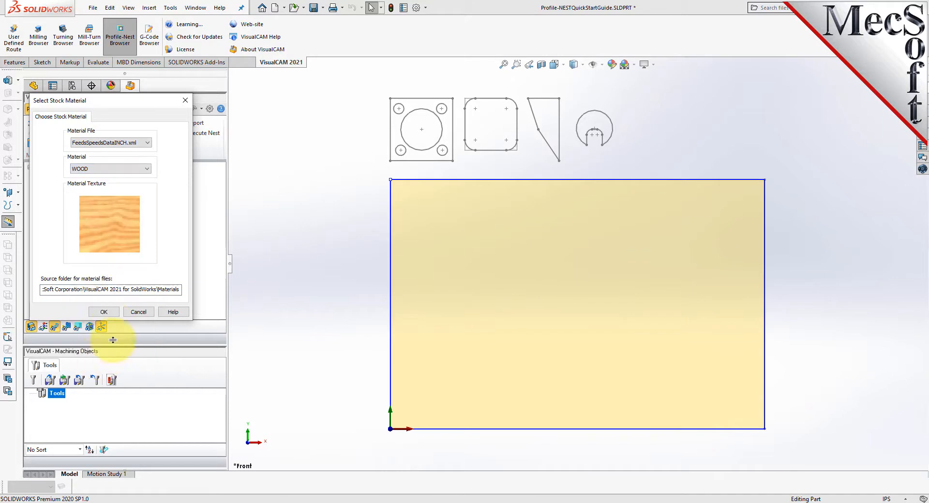
click(107, 313)
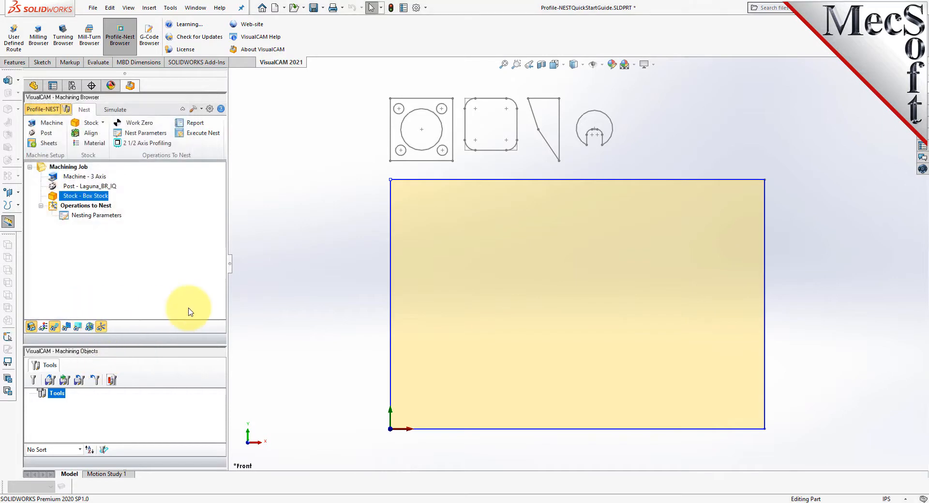
Step: Preview the wood texture on the stock by switching the material display on and off
click(42, 327)
click(42, 327)
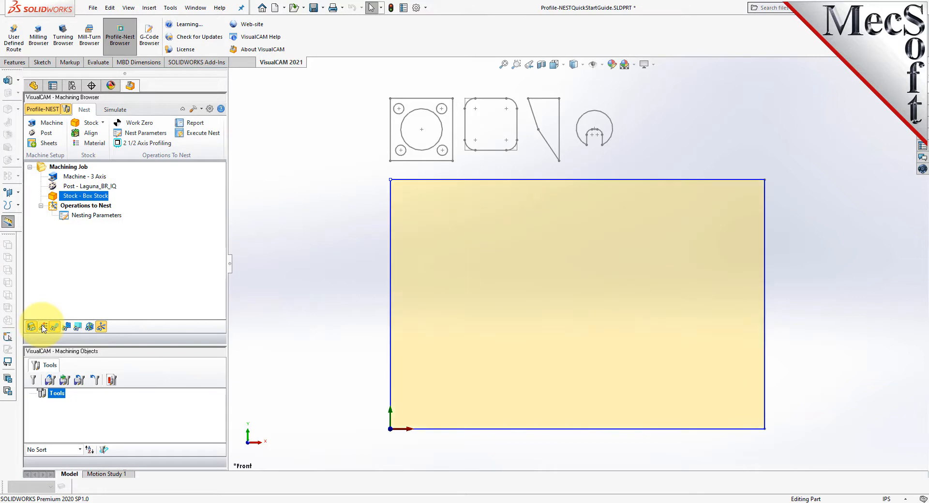
click(42, 327)
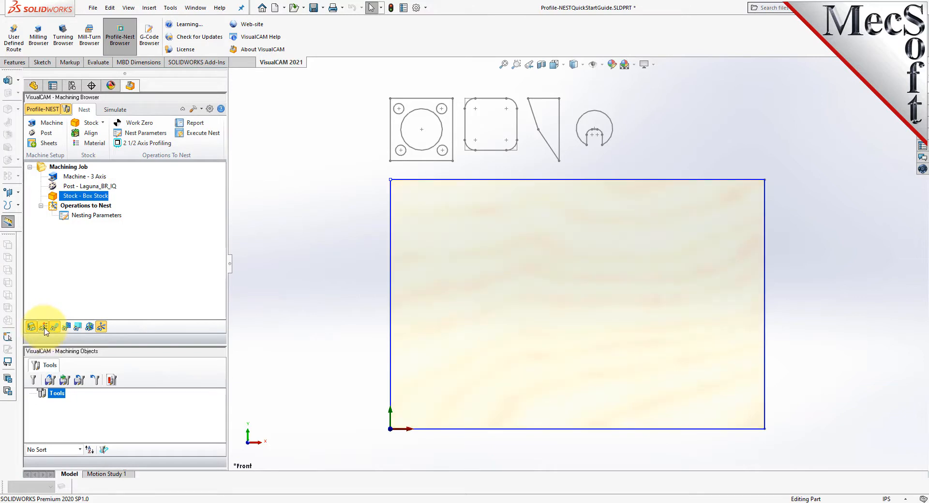
click(45, 330)
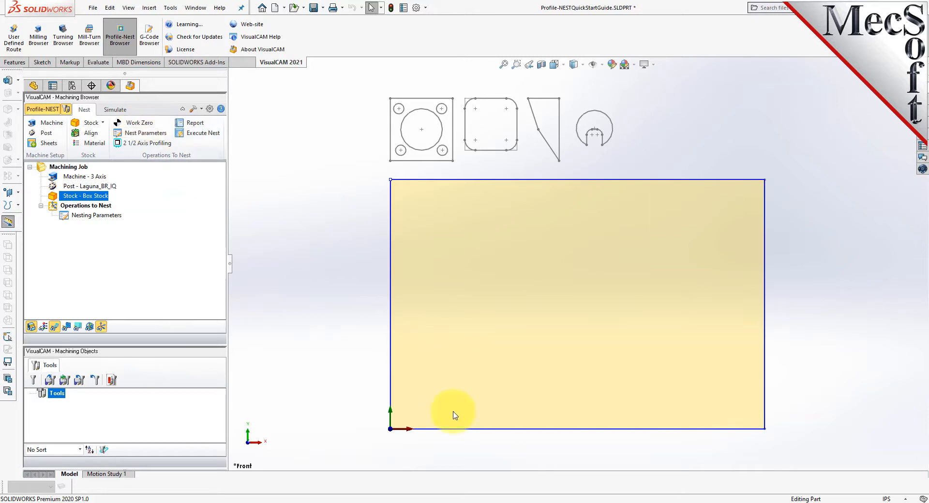
Step: Examine the coordinate origin at the stock's lower-left corner, toggle the coordinate system display, and return to the front view
middle_drag(465, 408, 373, 365)
scroll(347, 328, down, 5)
middle_drag(481, 318, 409, 318)
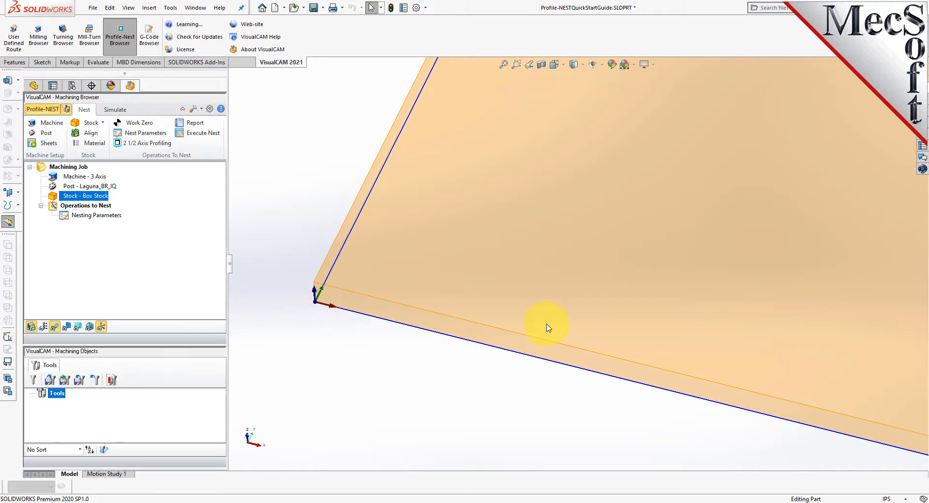
scroll(547, 326, down, 1)
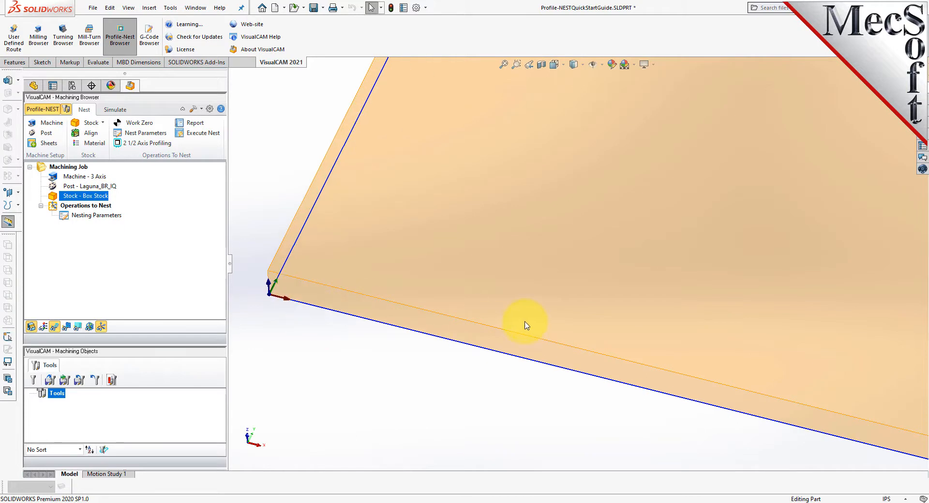
click(101, 331)
click(89, 330)
click(88, 329)
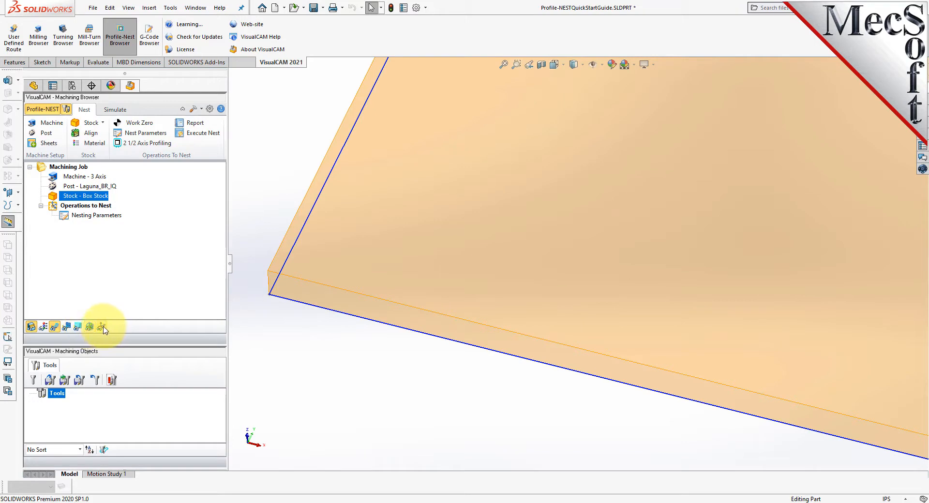
click(103, 331)
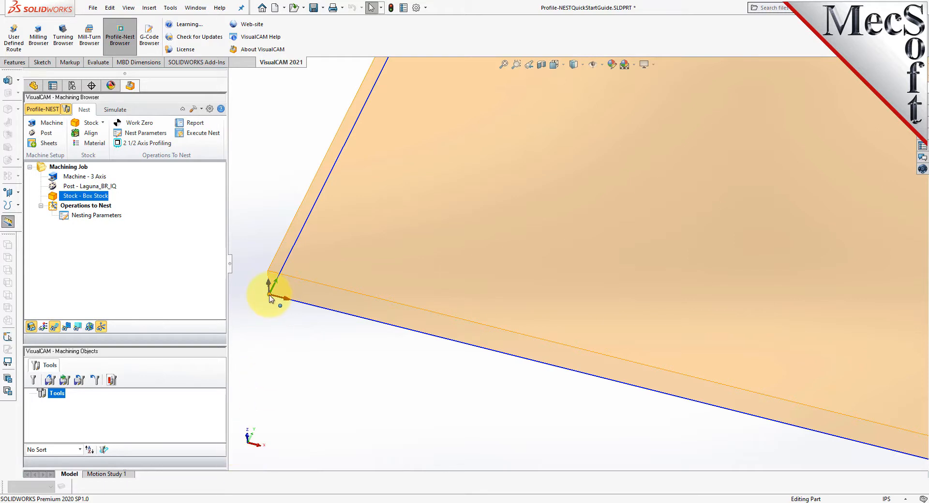
click(565, 68)
click(556, 102)
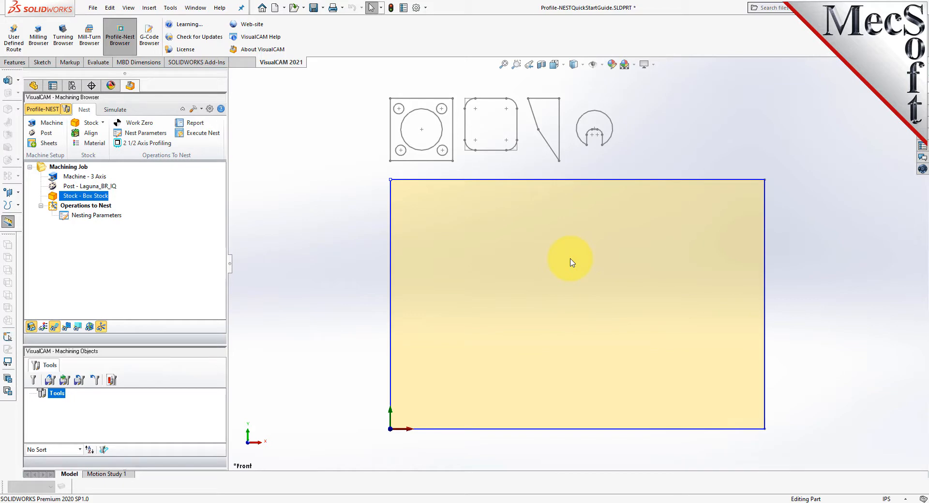
Step: Start a 2 1/2 Axis Profiling operation and remove all the preselected machining regions
click(161, 147)
drag(145, 97, 258, 107)
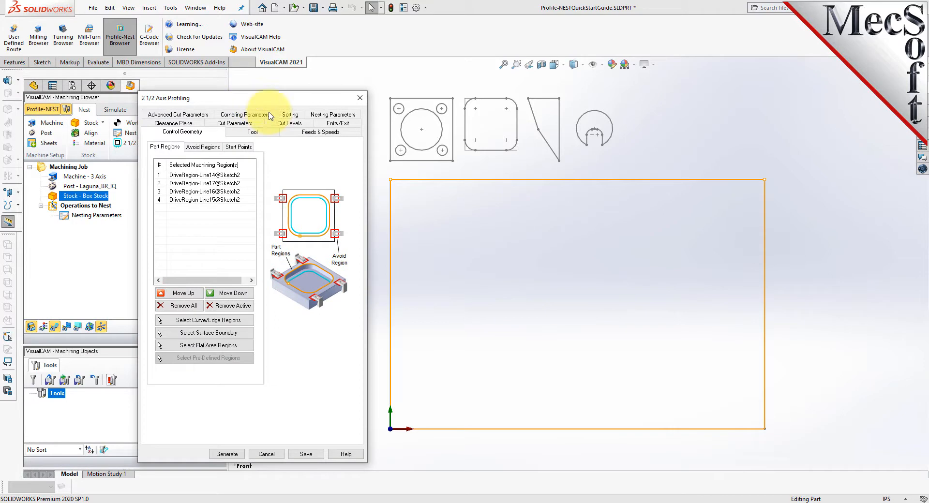
click(191, 308)
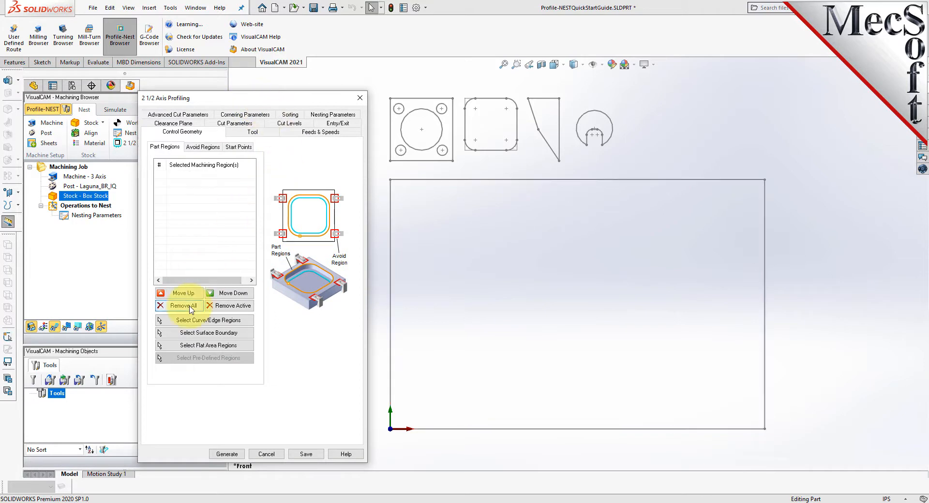
Step: Select the square part's outer contour as a chain, its central circle and its four corner holes as the machining regions
click(248, 321)
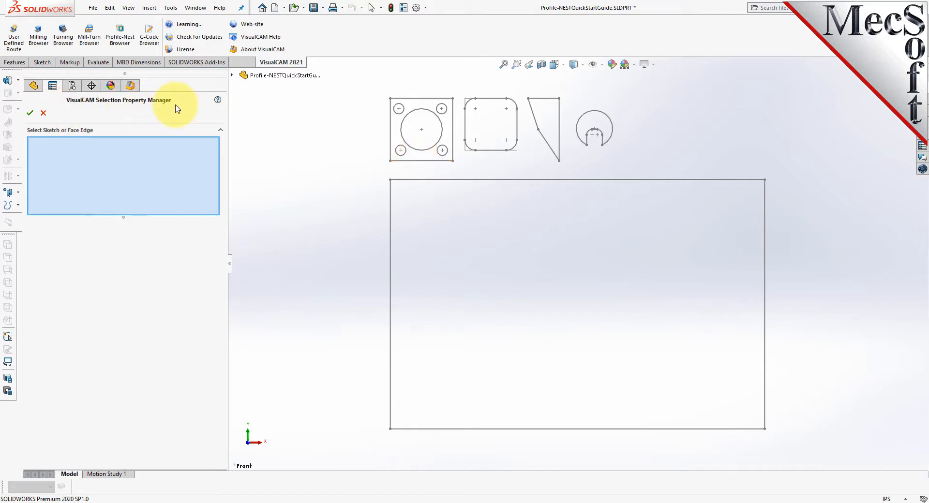
right_click(419, 163)
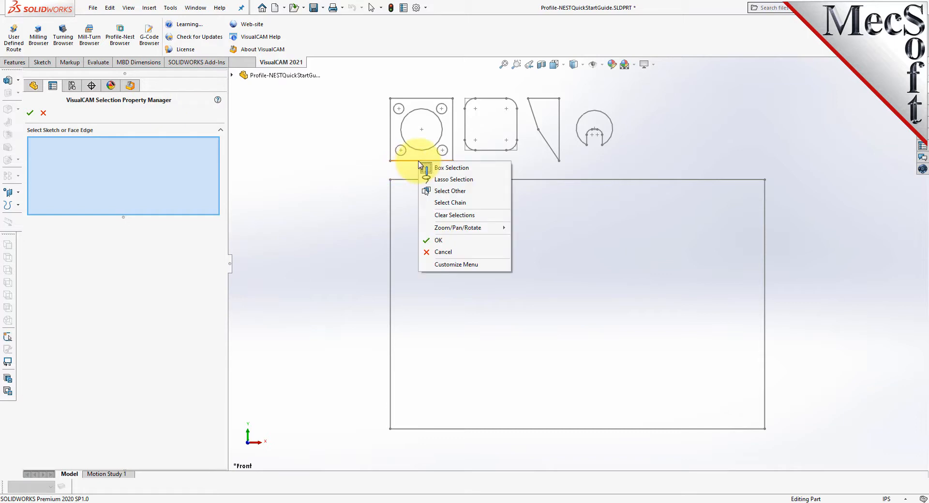
click(450, 202)
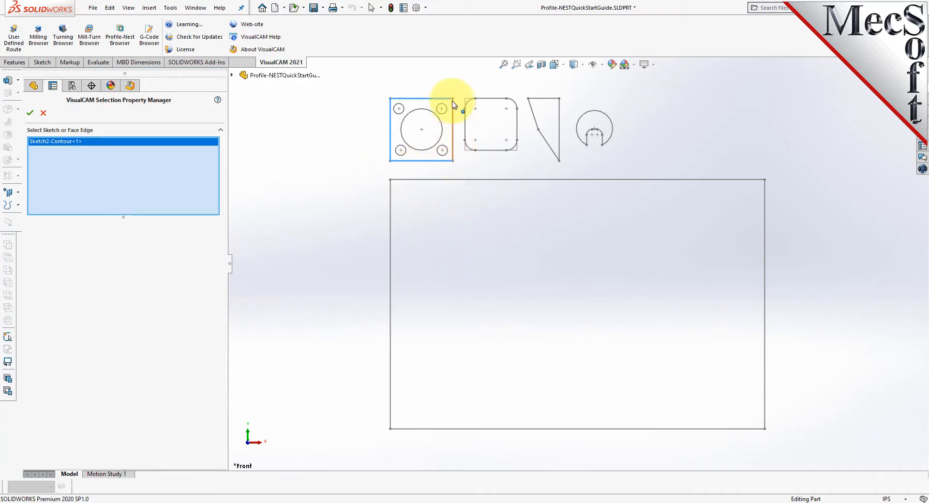
click(422, 113)
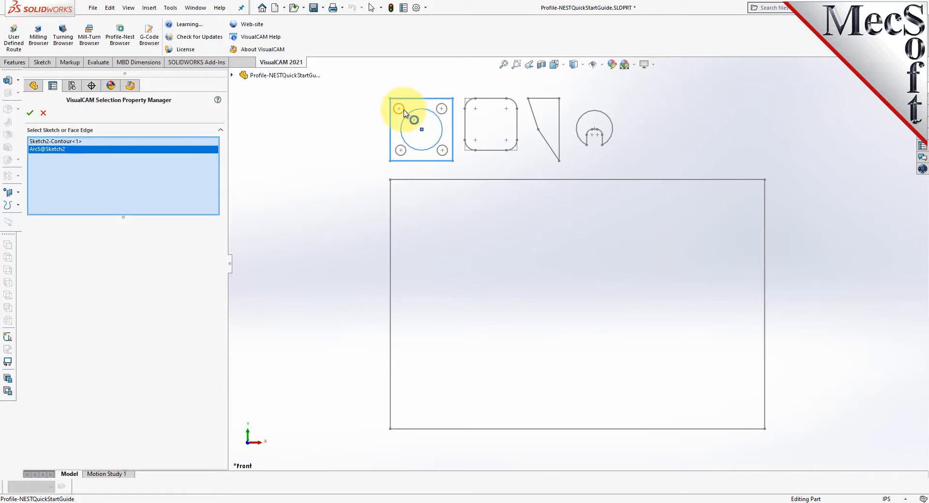
click(404, 111)
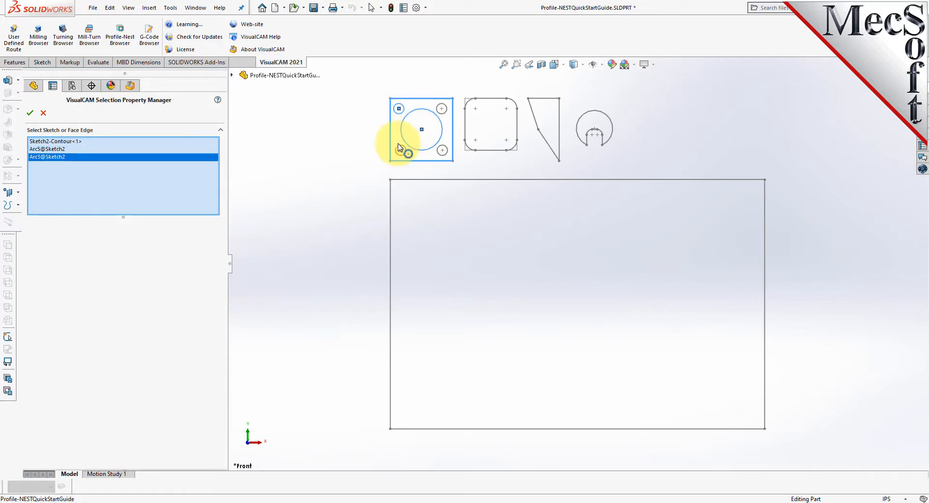
click(401, 150)
click(443, 151)
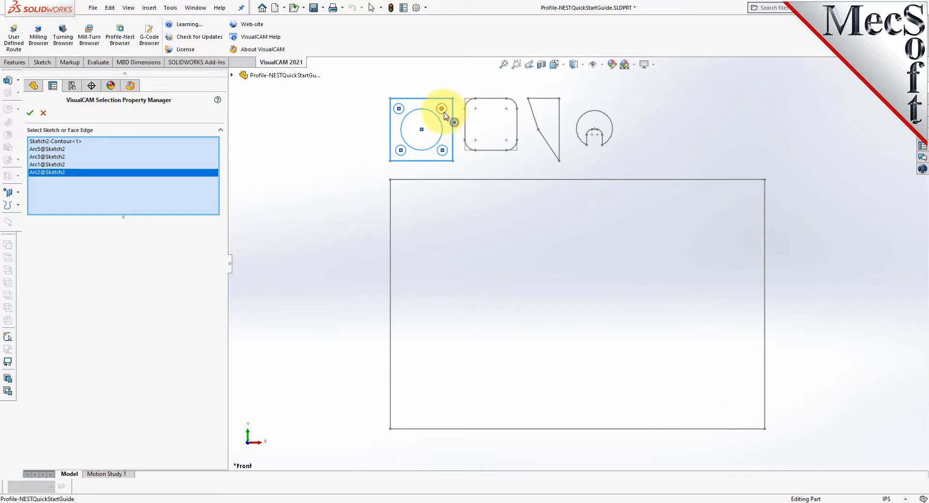
click(441, 109)
click(30, 113)
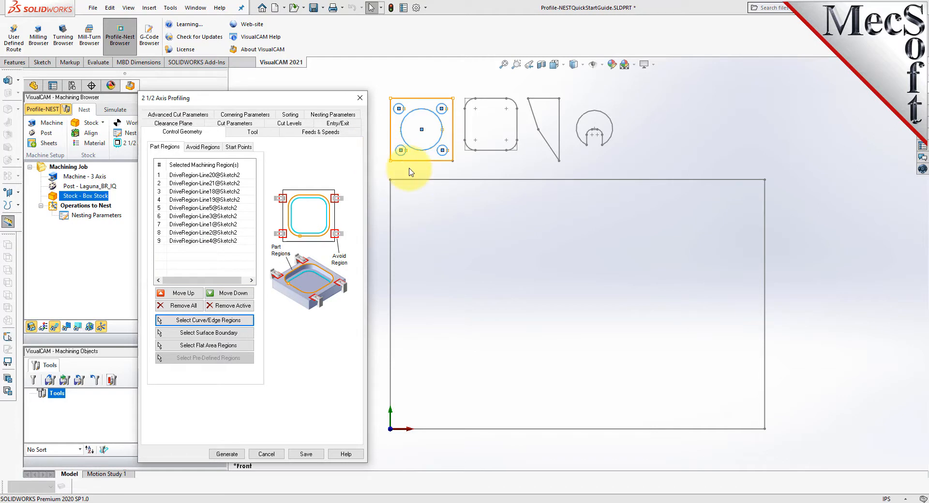
Step: Define a flat end mill named FlatMill-0.25 with a tool diameter and shank diameter of 0.25 for the profiling operation
click(265, 135)
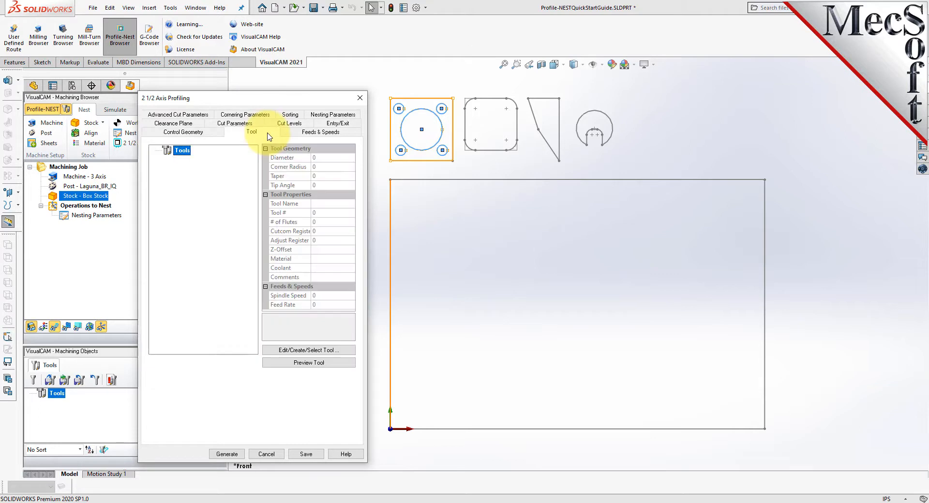
click(327, 352)
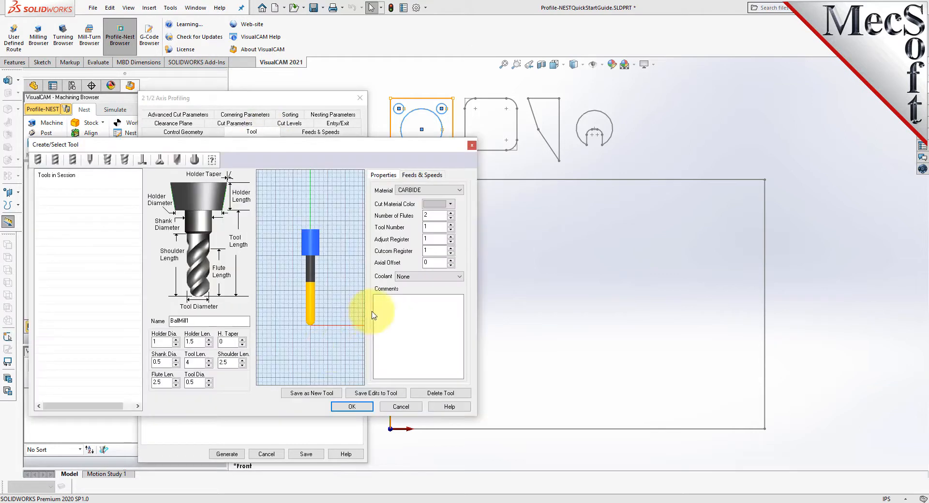
drag(290, 145, 548, 145)
double_click(455, 384)
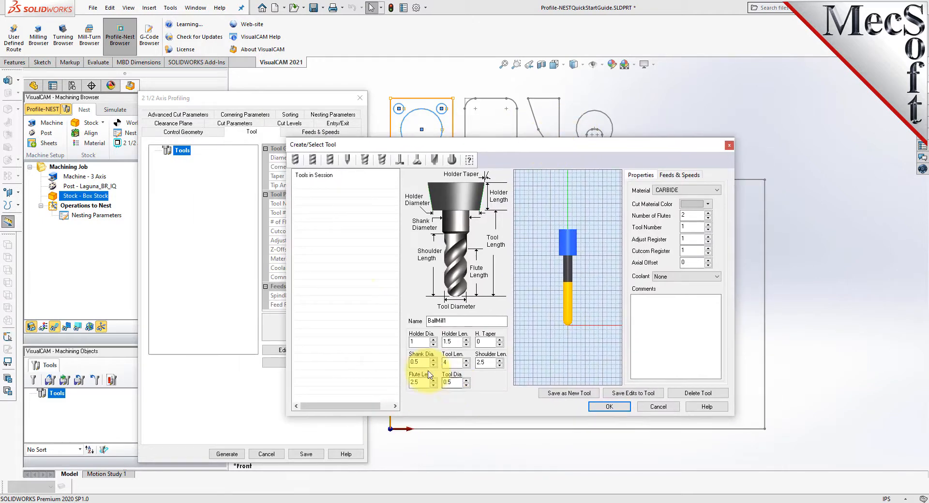
click(314, 164)
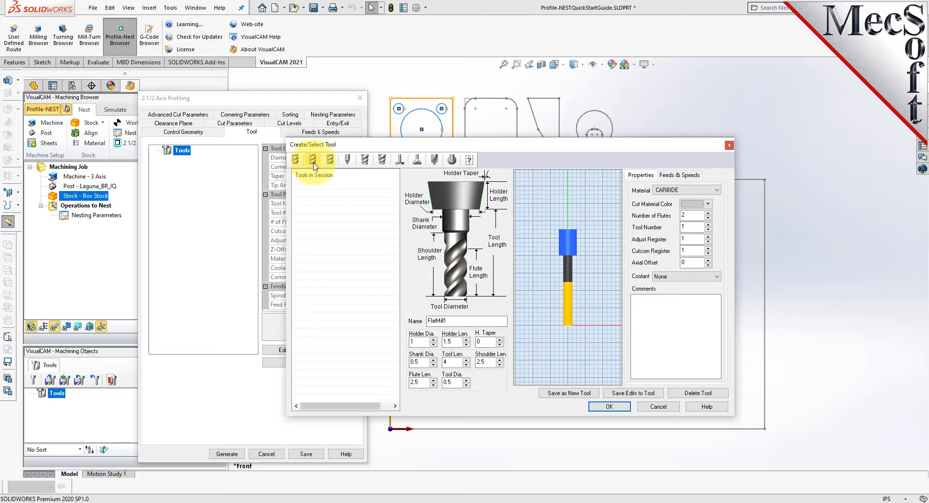
click(458, 320)
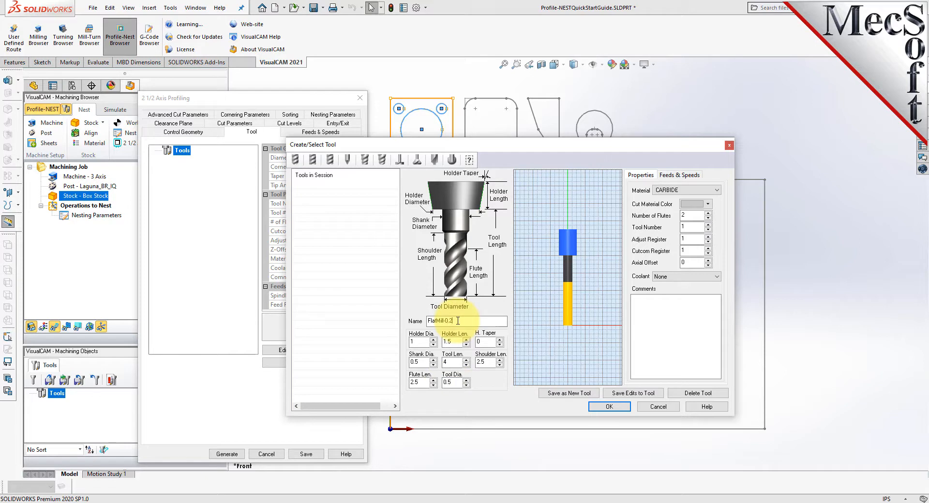
click(447, 382)
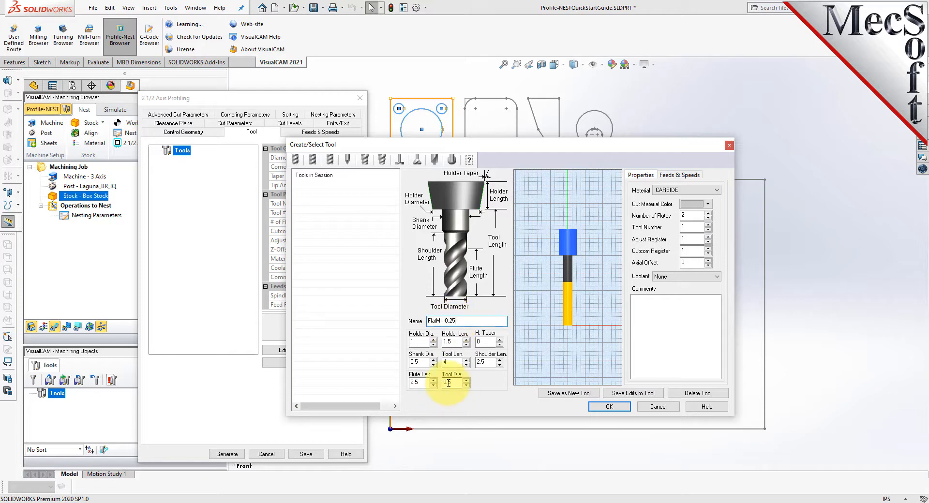
click(418, 383)
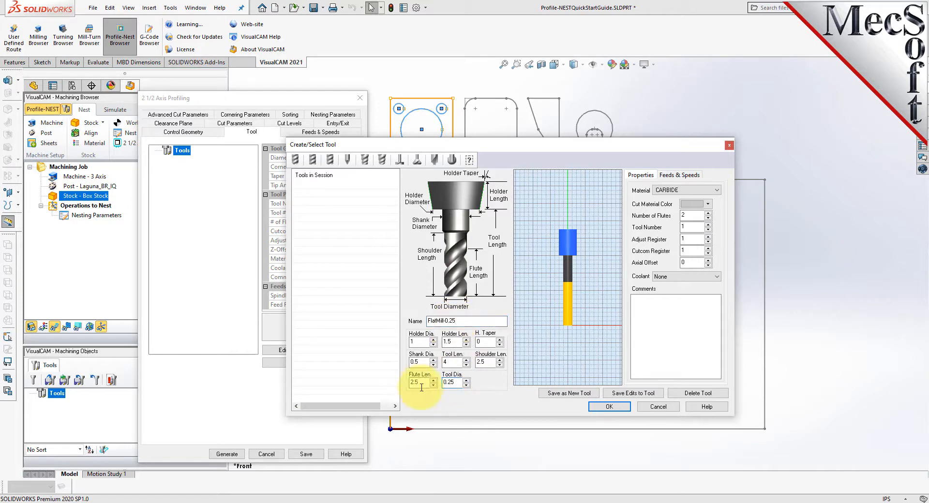
Step: Set the tool material to HSS, check its feeds and speeds, and save FlatMill-0.25 as a new tool for the operation
click(667, 191)
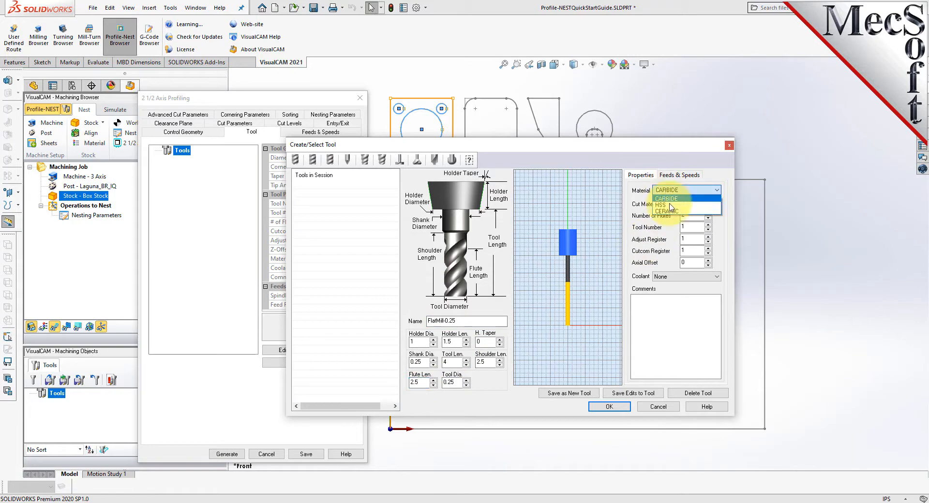
click(670, 204)
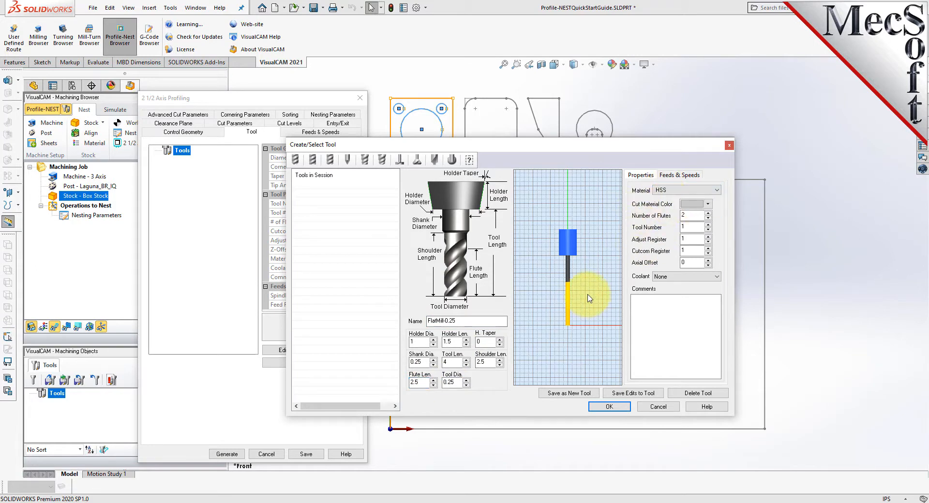
click(682, 177)
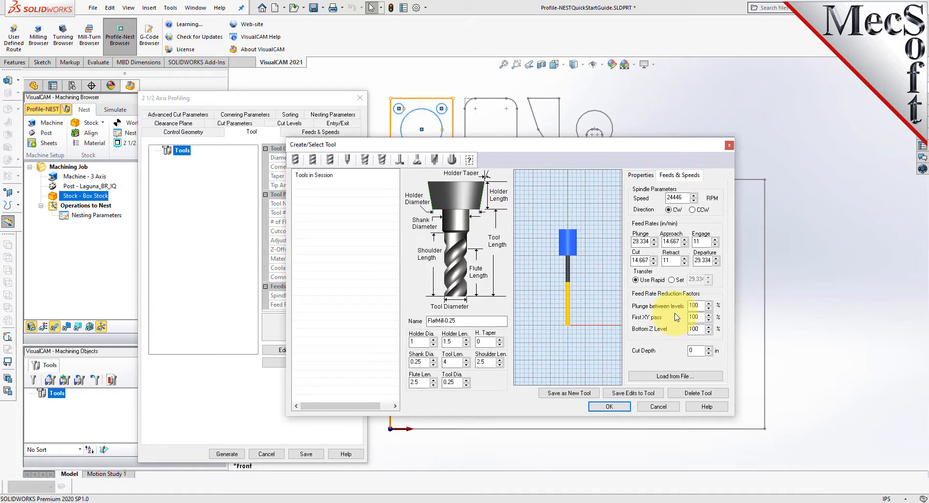
click(581, 394)
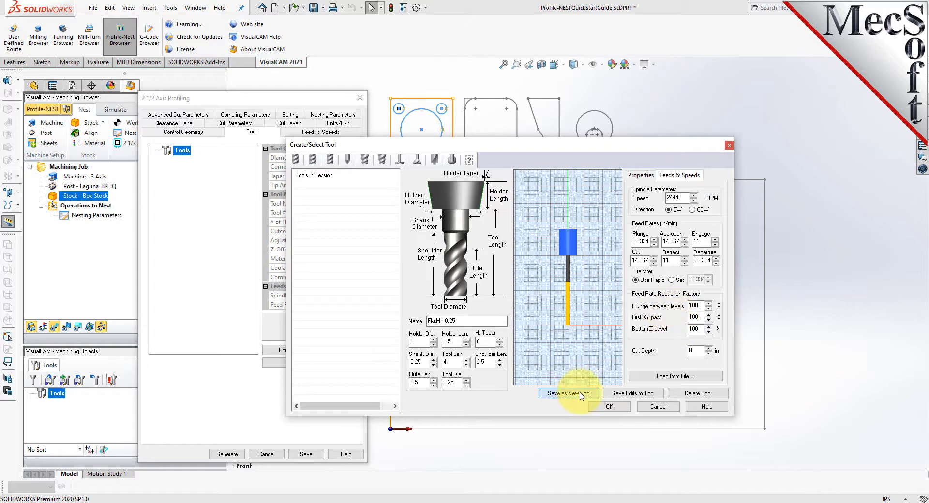
click(304, 186)
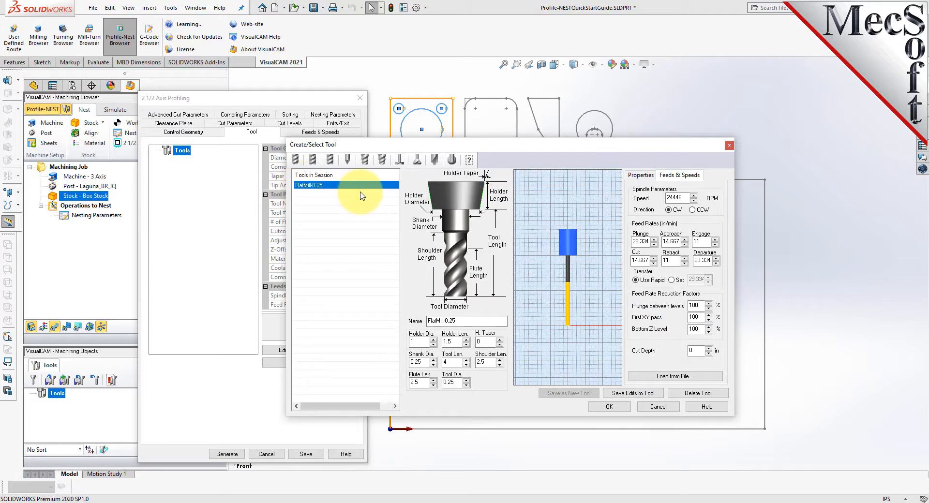
click(607, 407)
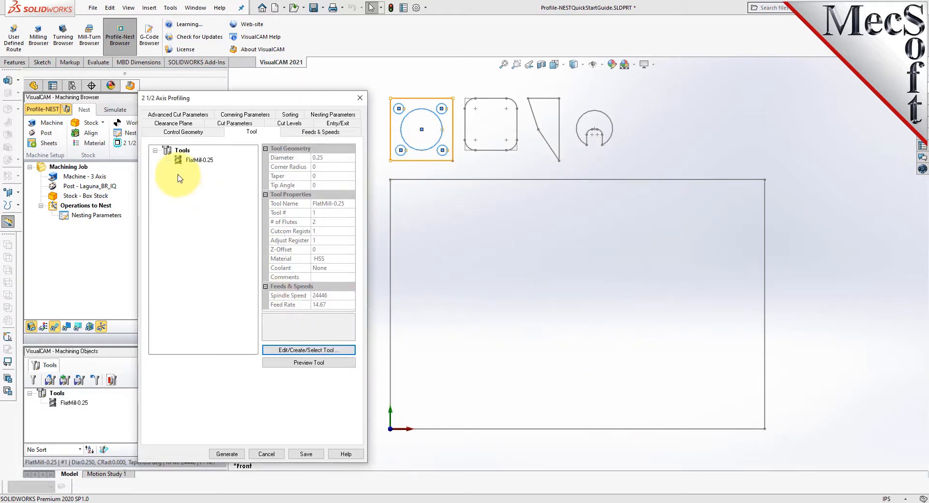
Step: Load the operation's feeds and speeds from the tool and review the Automatic clearance plane
click(320, 137)
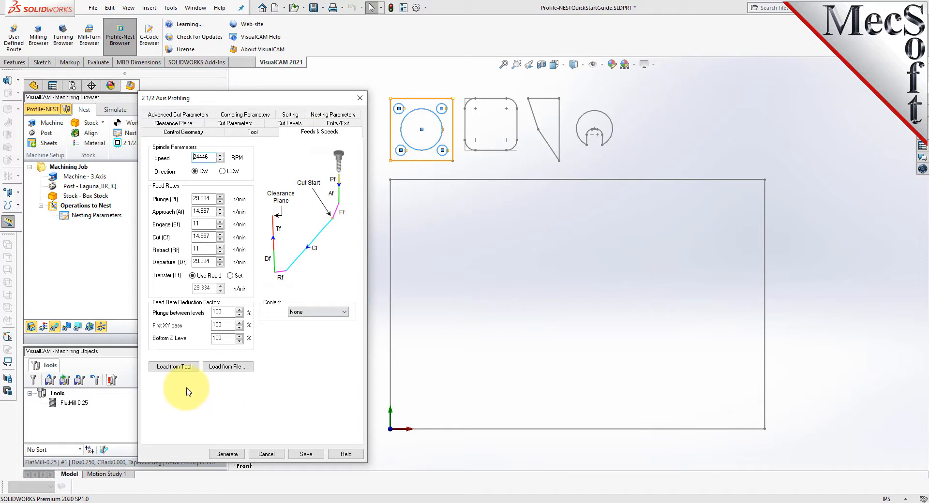
click(187, 370)
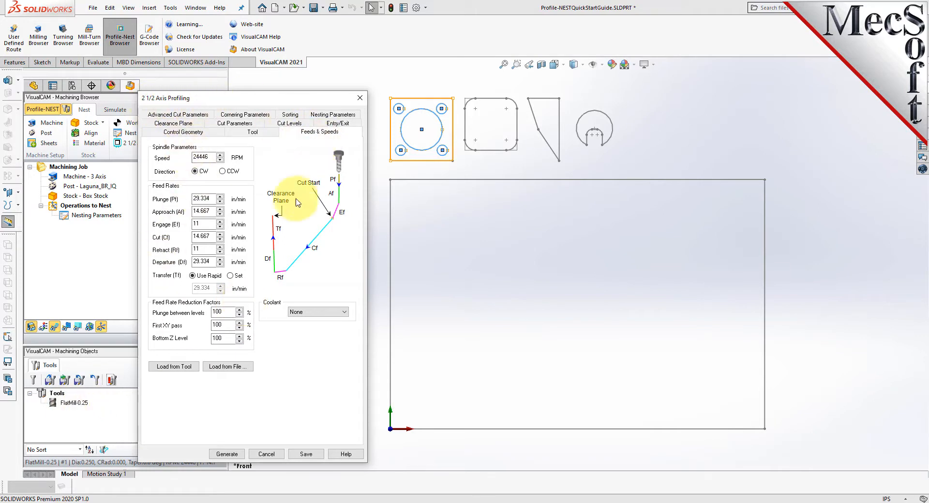
click(188, 124)
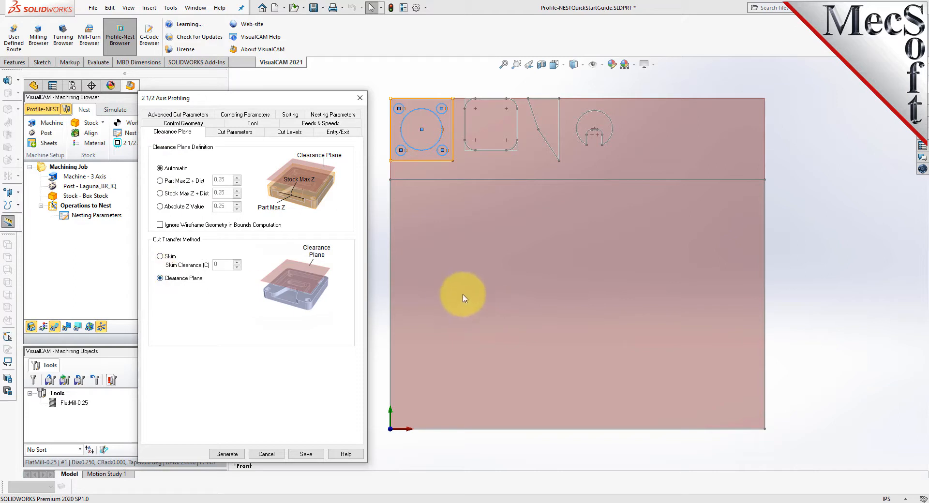
Step: Keep tolerance 0.001 and stock 0, set the cutting side to Outside for closed curves, and enable Alternate using Nesting
click(237, 132)
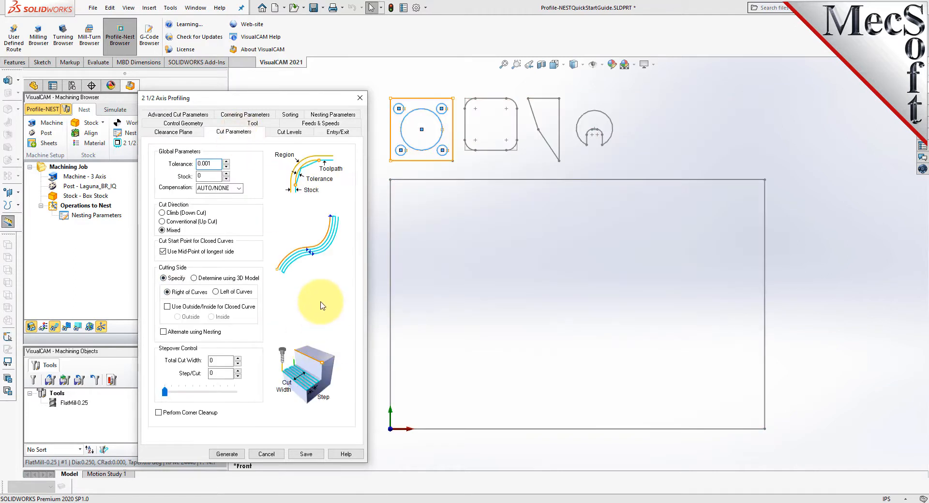
double_click(217, 163)
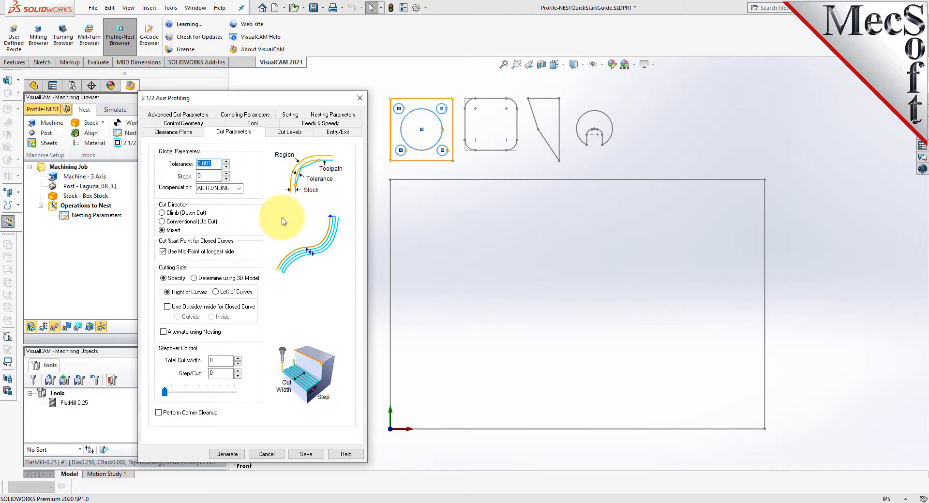
double_click(208, 176)
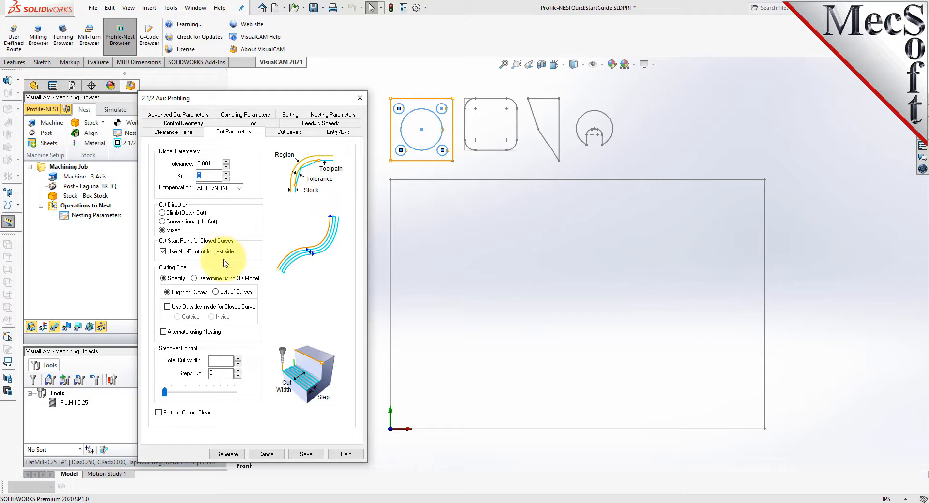
click(167, 307)
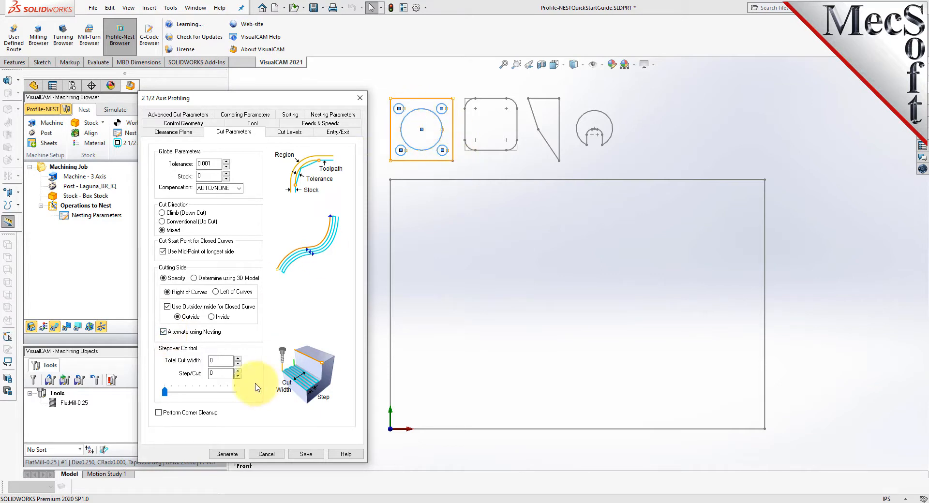
Step: Locate the cut geometry at the bottom and set total cut depth, rough depth and rough depth per cut to 0.25
click(289, 132)
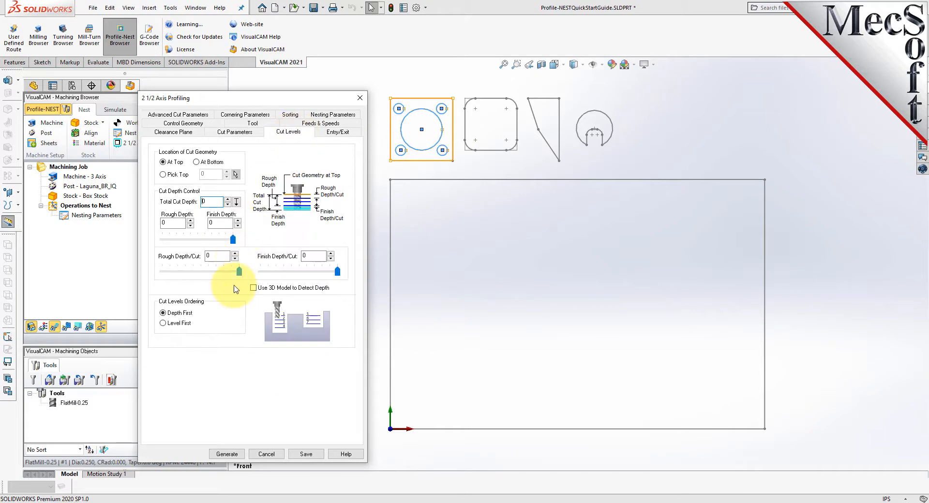
click(197, 162)
double_click(209, 201)
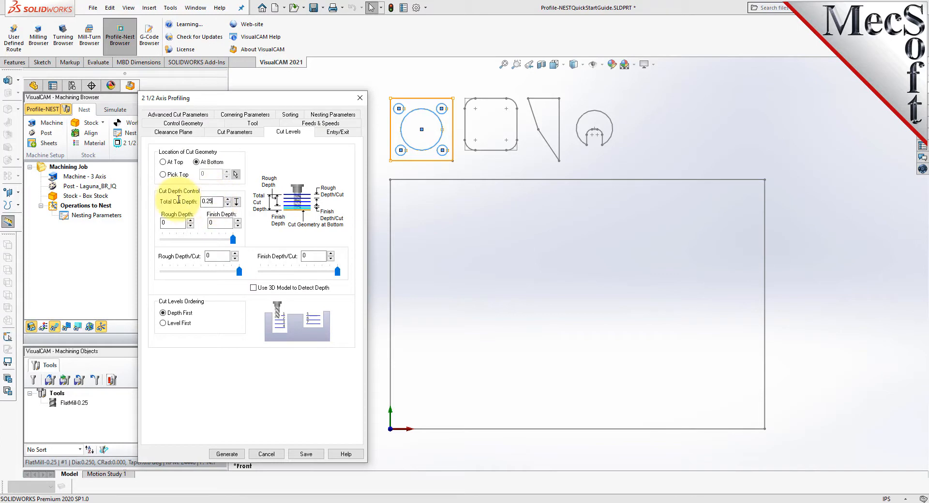
click(173, 223)
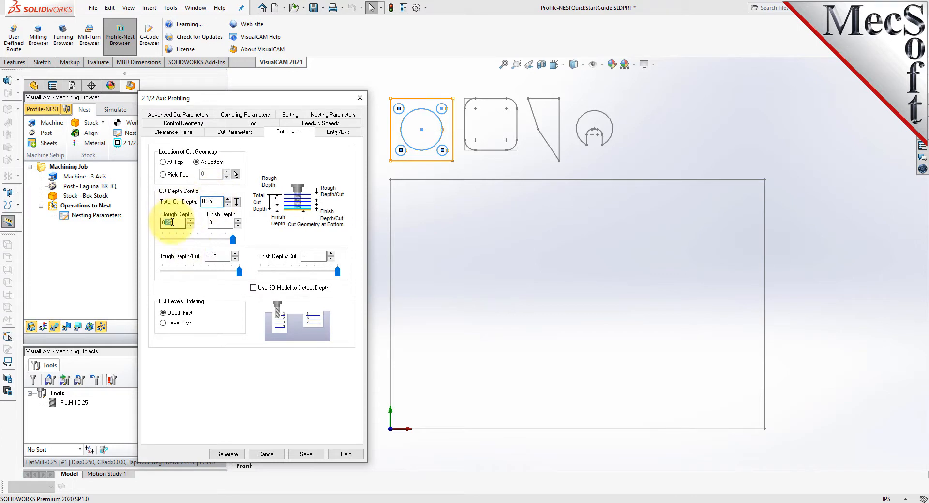
click(224, 256)
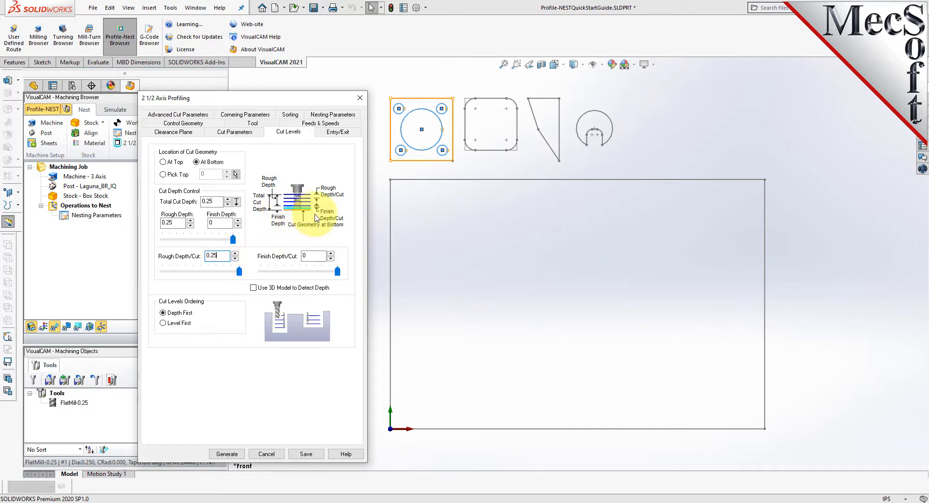
Step: Set the entry motion to Along Path with angle 5 and height 0.3, and the exit motion to None
click(340, 131)
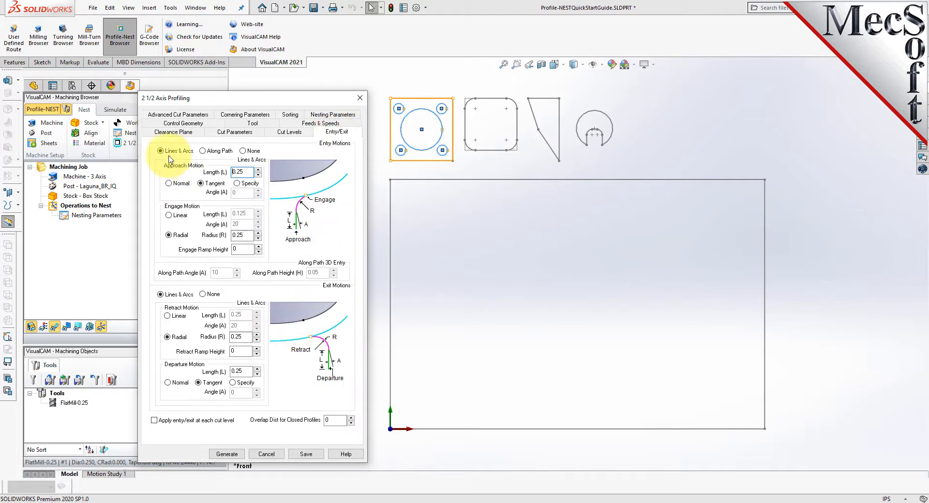
click(203, 152)
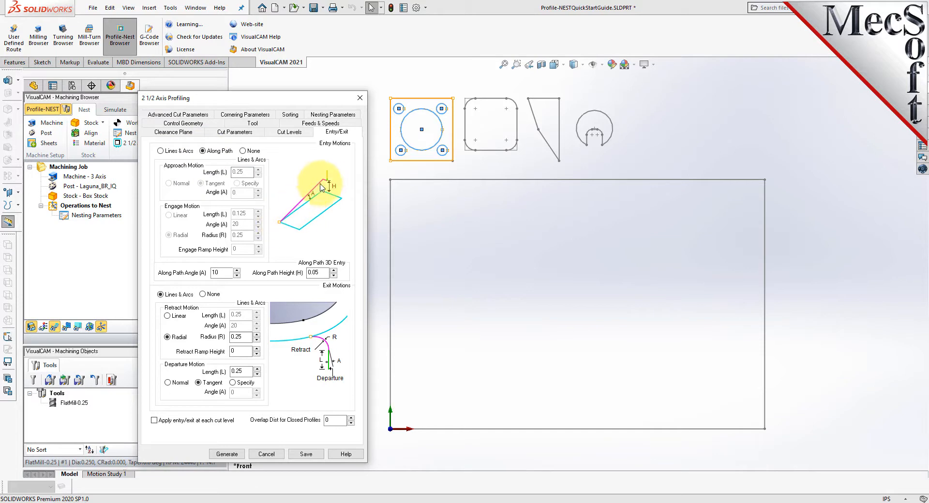
double_click(225, 272)
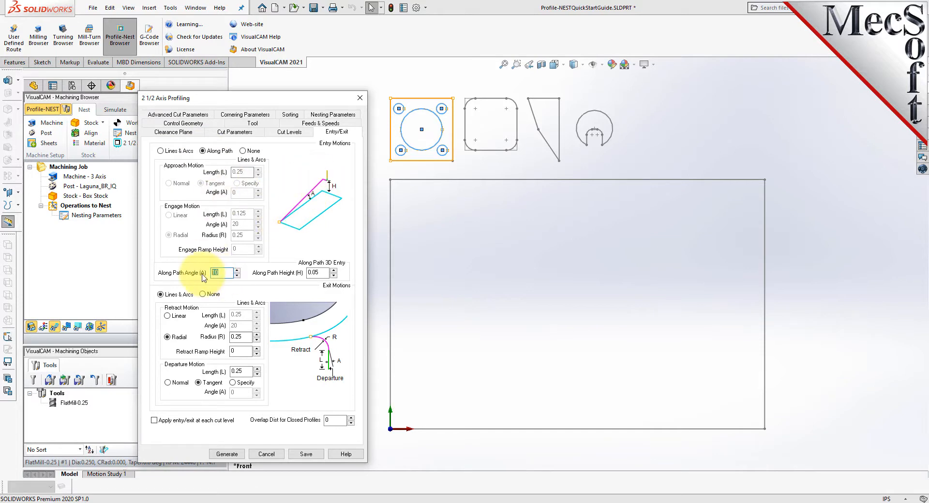
double_click(314, 272)
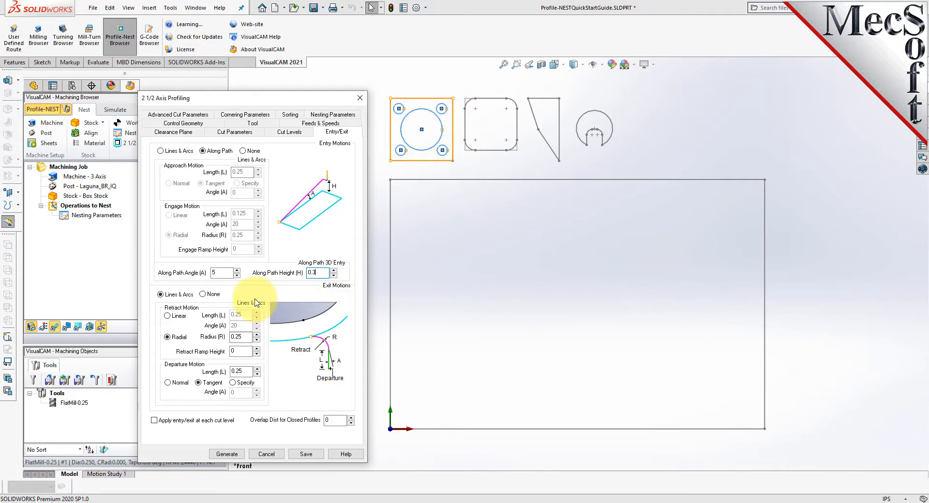
click(203, 295)
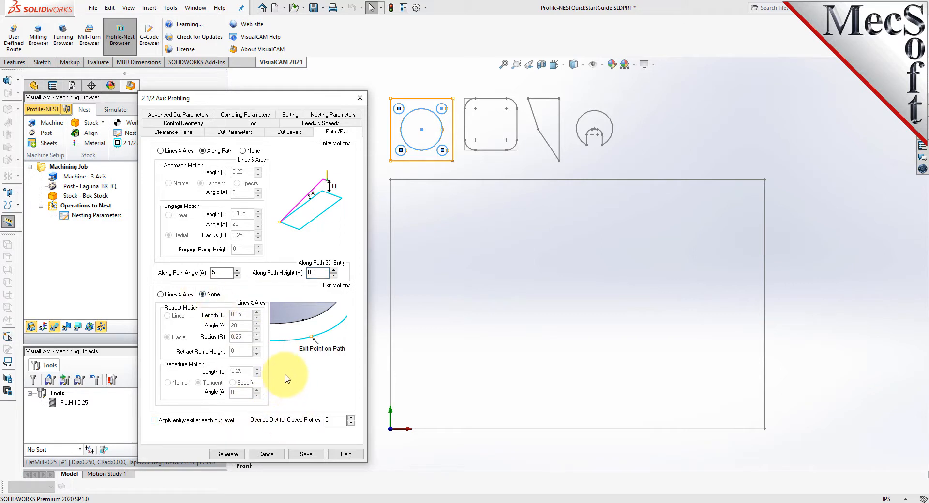
Step: Enable arc fitting with a fitting tolerance of 0.002 and use rectangular bridges of height 0.1 and length 0.2
click(178, 114)
click(185, 208)
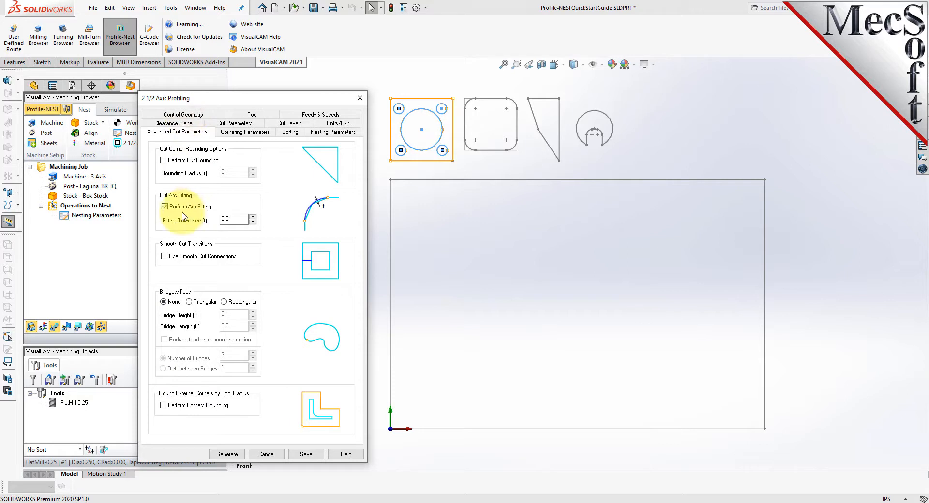
key(Tab)
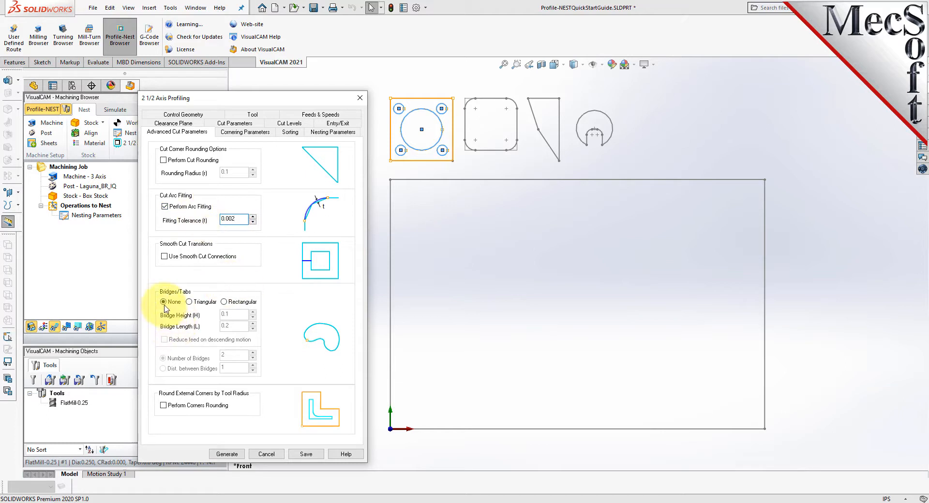
click(224, 302)
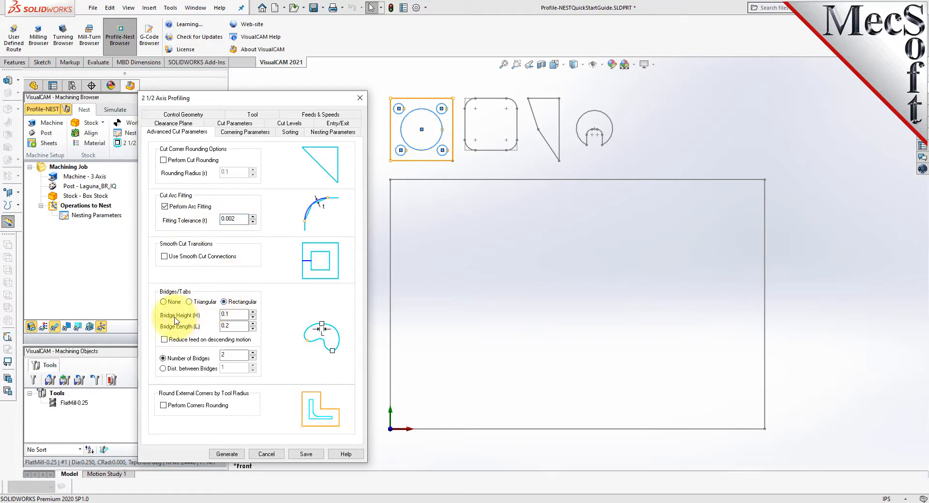
drag(231, 316, 207, 326)
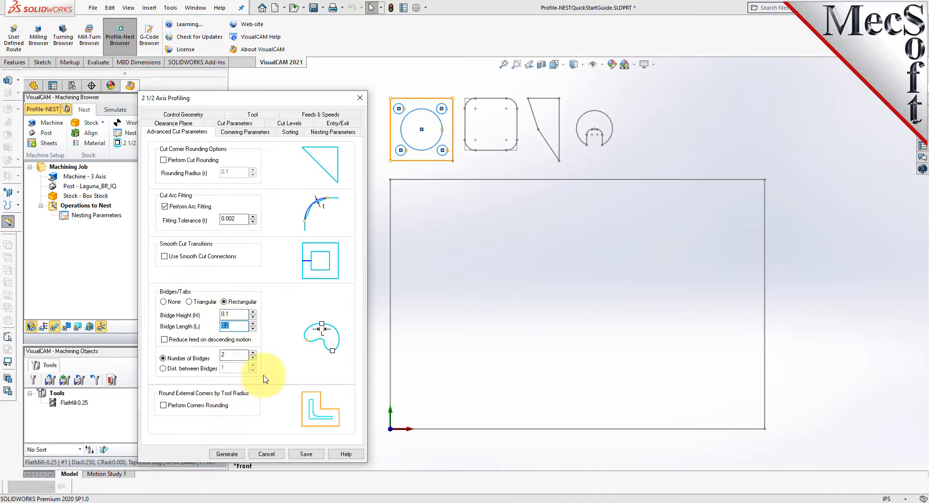
Step: Set the external corner type to Sharp and the nesting count to 25, and generate the profiling toolpath
click(246, 132)
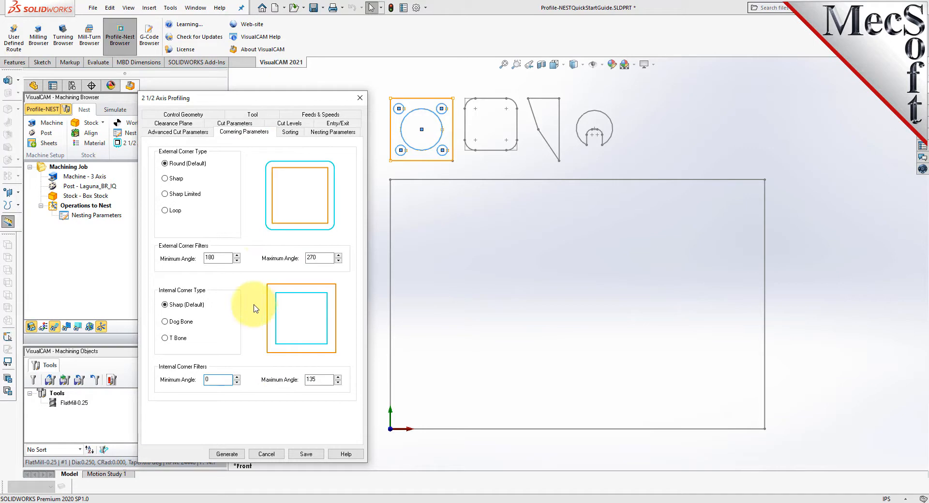
click(165, 179)
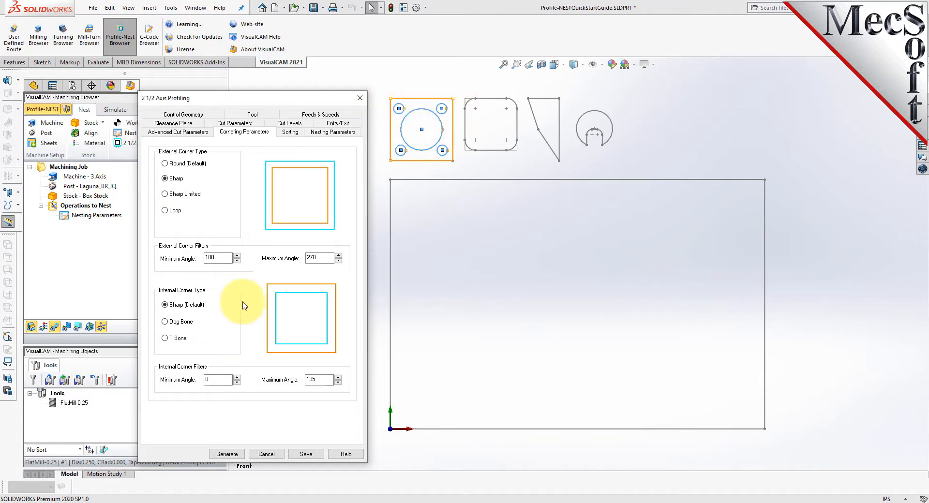
click(332, 132)
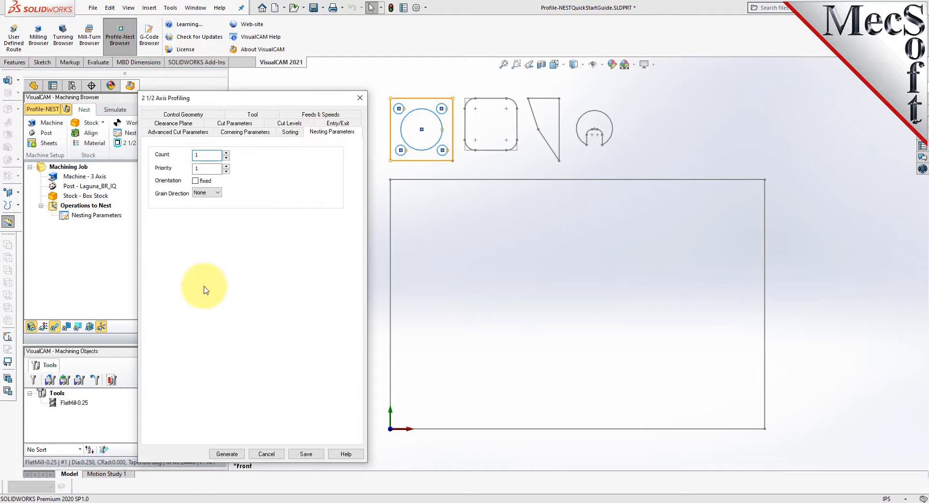
drag(205, 155, 180, 155)
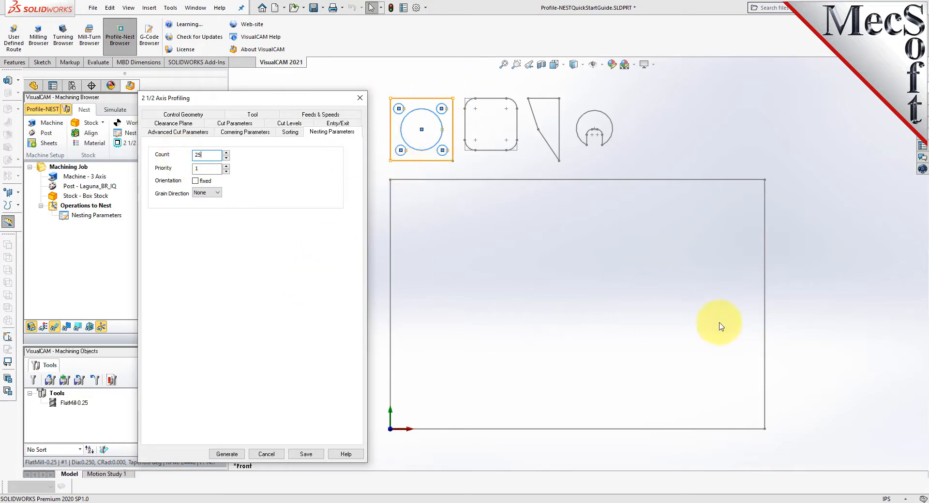
click(227, 455)
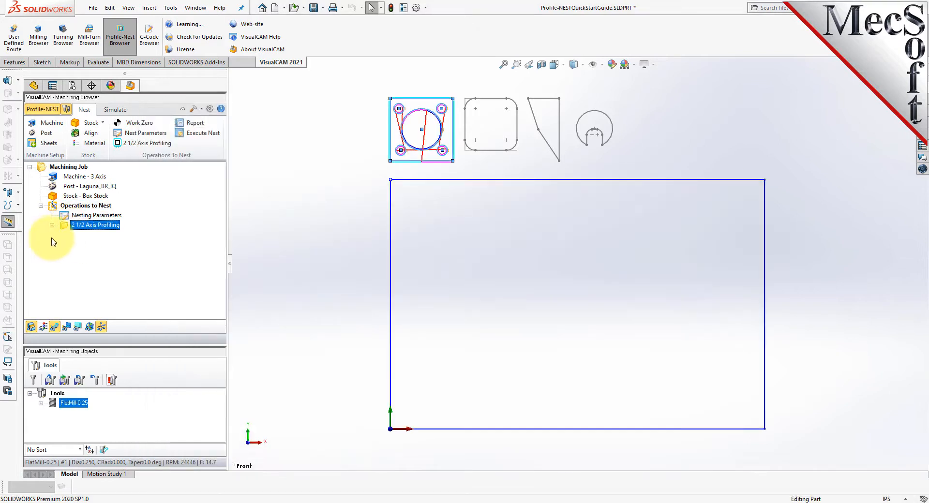
Step: Inspect the generated toolpath on the square part up close at an angle, and return to the front view
middle_drag(421, 223, 418, 138)
scroll(436, 145, down, 5)
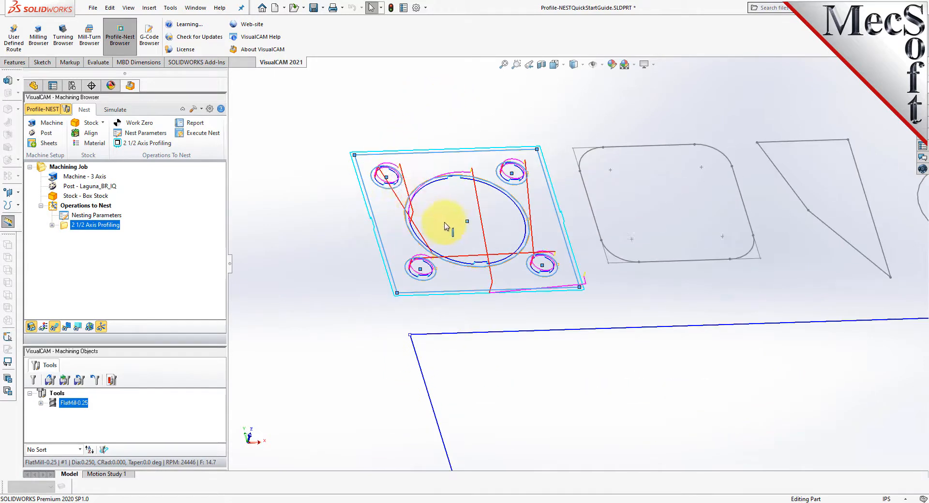
scroll(499, 160, down, 2)
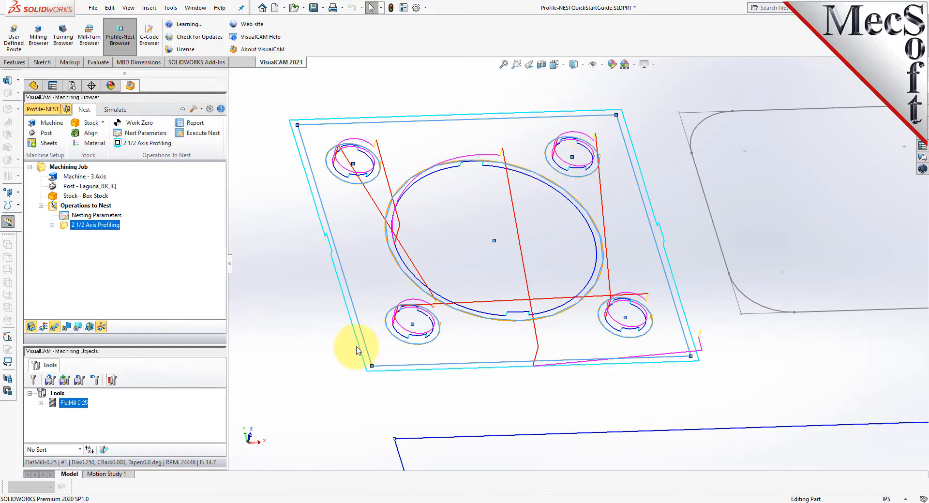
click(555, 66)
click(569, 105)
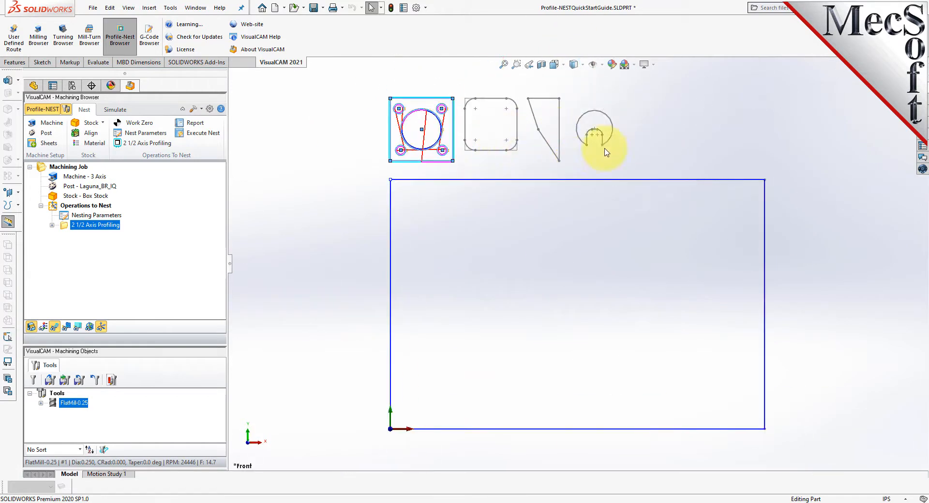
Step: Copy the 2 1/2 Axis Profiling operation and paste it beneath the original
right_click(103, 225)
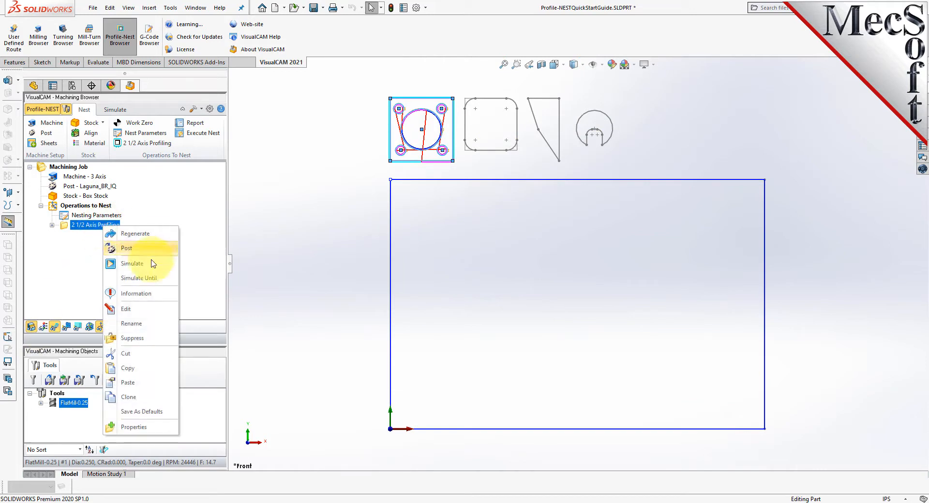
click(134, 372)
right_click(113, 224)
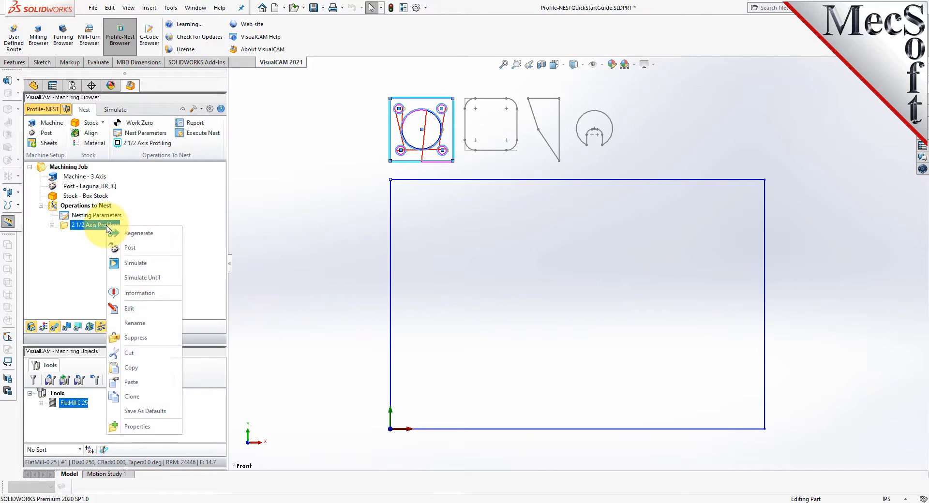
click(130, 383)
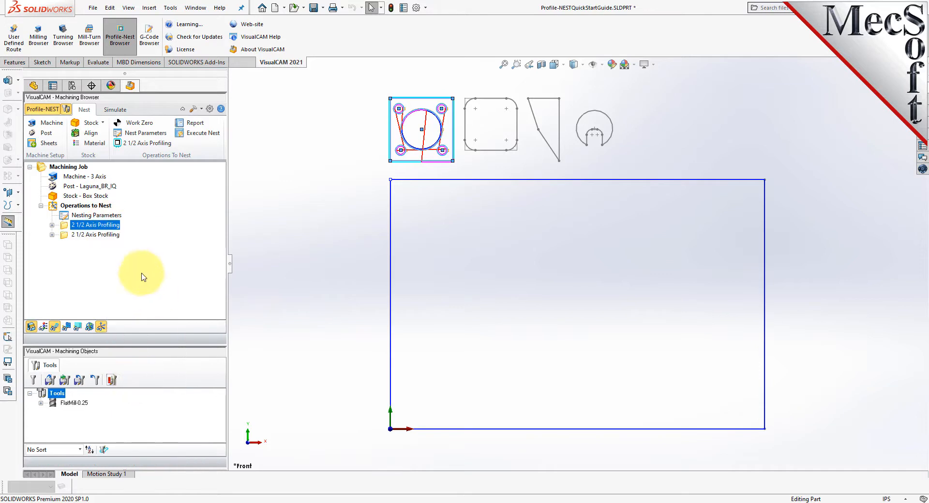
Step: Clone the second profiling operation and the resulting third one to make four operations in the nest
click(66, 236)
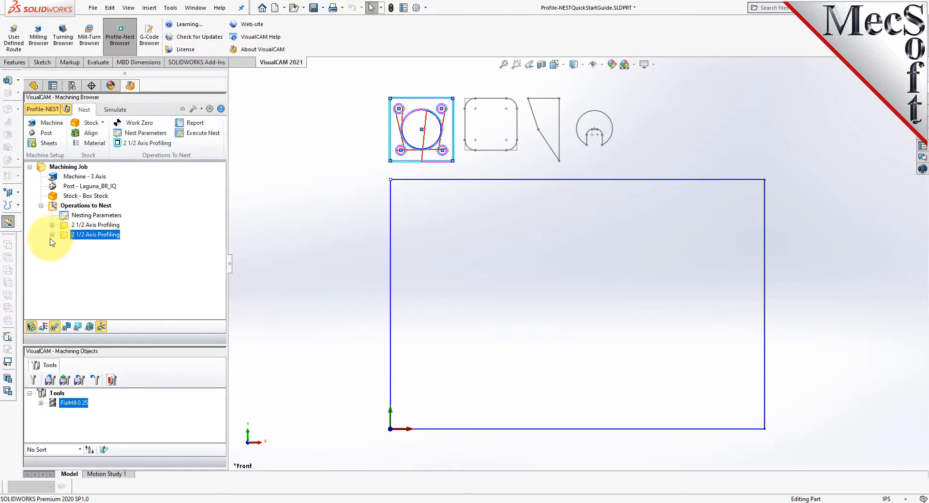
right_click(112, 235)
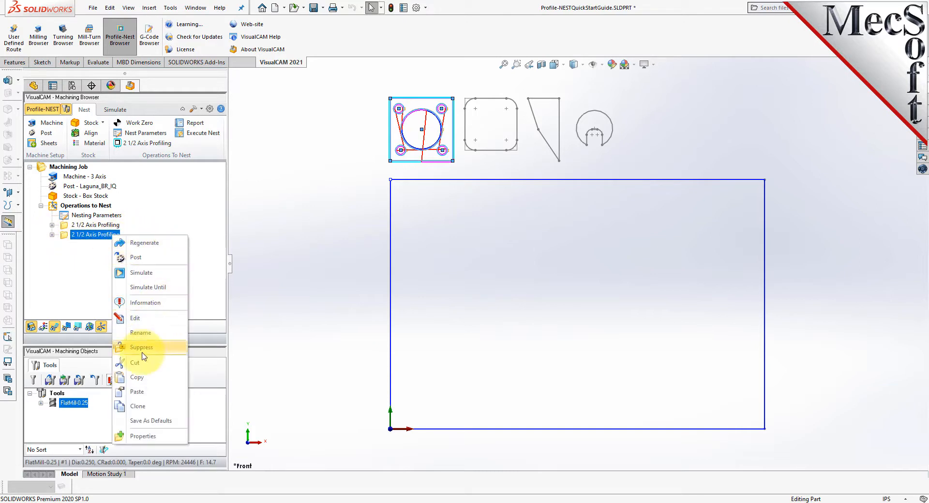
click(137, 406)
right_click(111, 246)
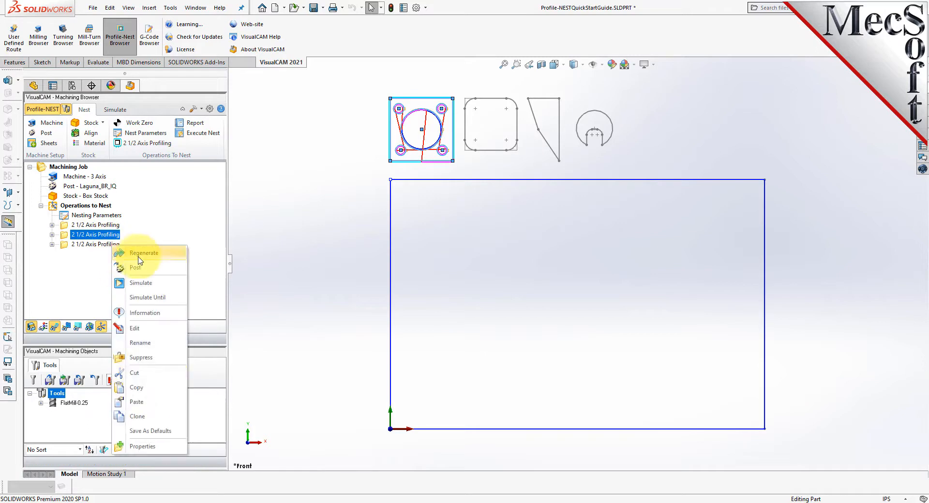
click(137, 416)
click(116, 235)
click(116, 245)
click(116, 254)
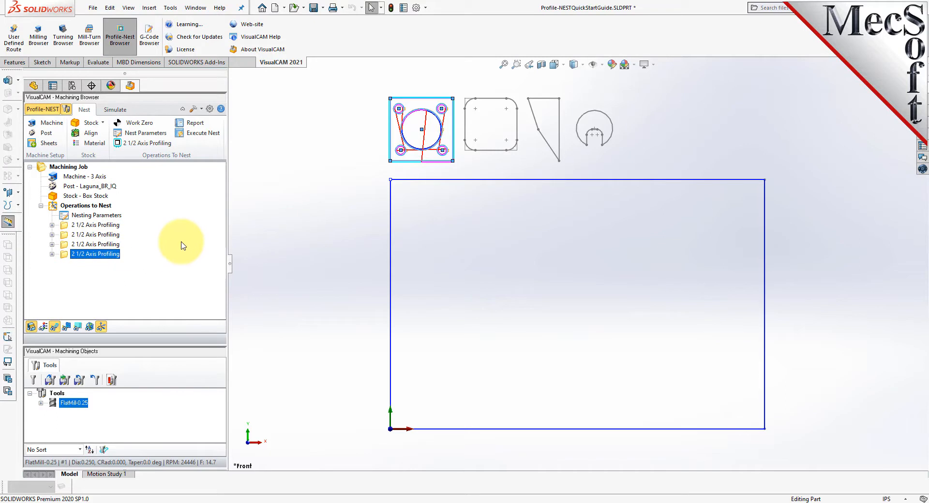
Step: Rename the first and second operations as 2 1/2 Axis Profiling (Part 2)
click(113, 225)
click(118, 225)
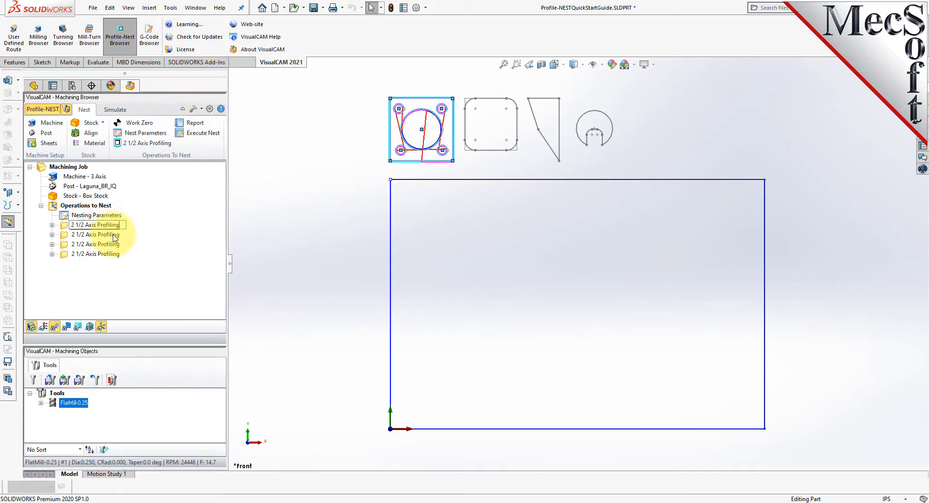
right_click(115, 226)
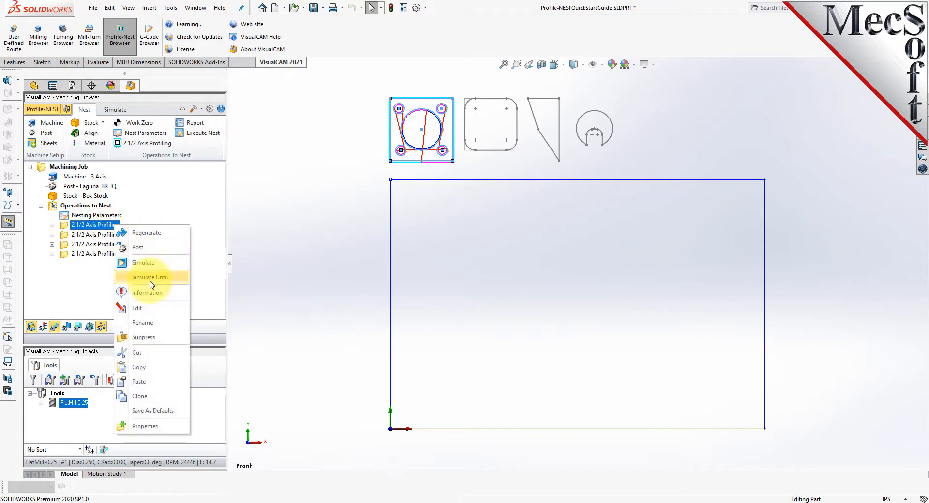
click(143, 322)
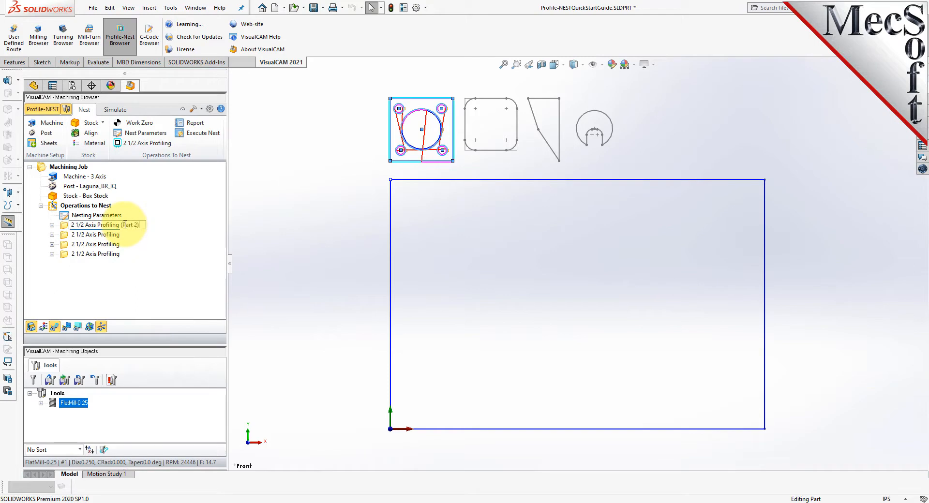
click(121, 236)
click(122, 236)
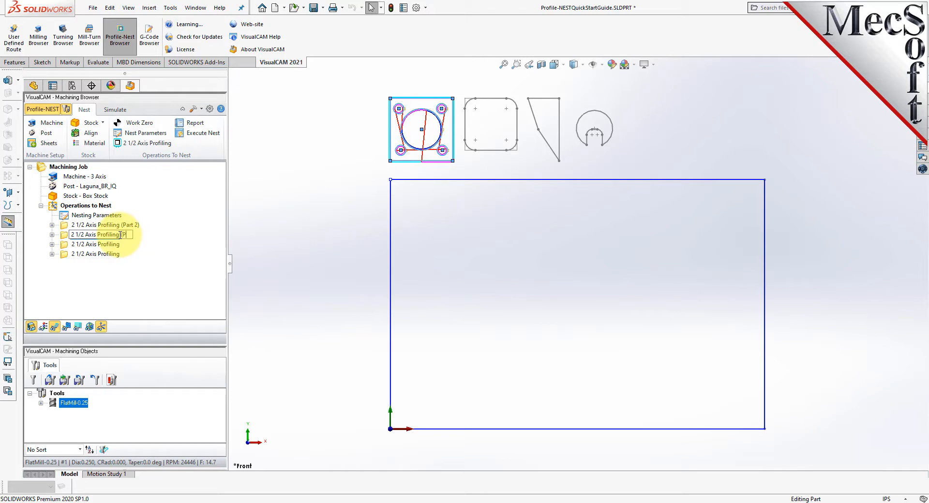
key(Return)
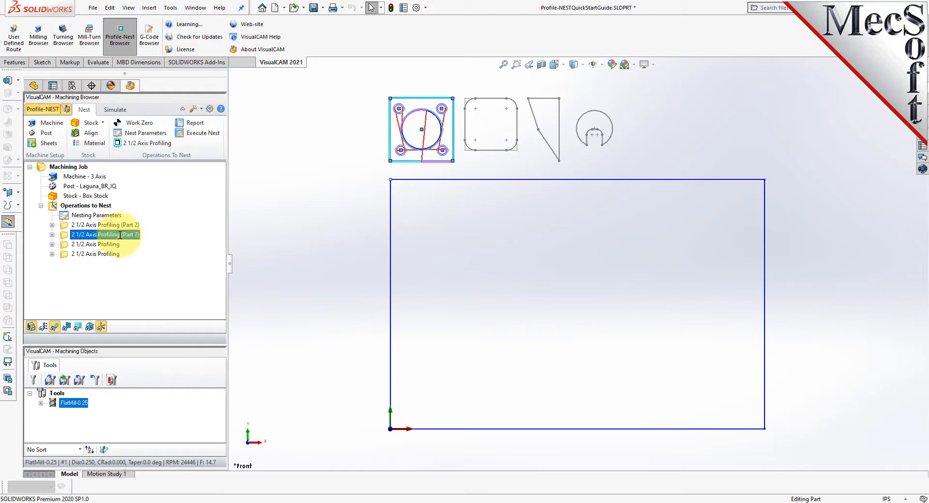
Step: Rename the third operation as 2 1/2 Axis Profiling (Part 3) and the fourth as 2 1/2 Axis Profiling (Part 4)
click(115, 245)
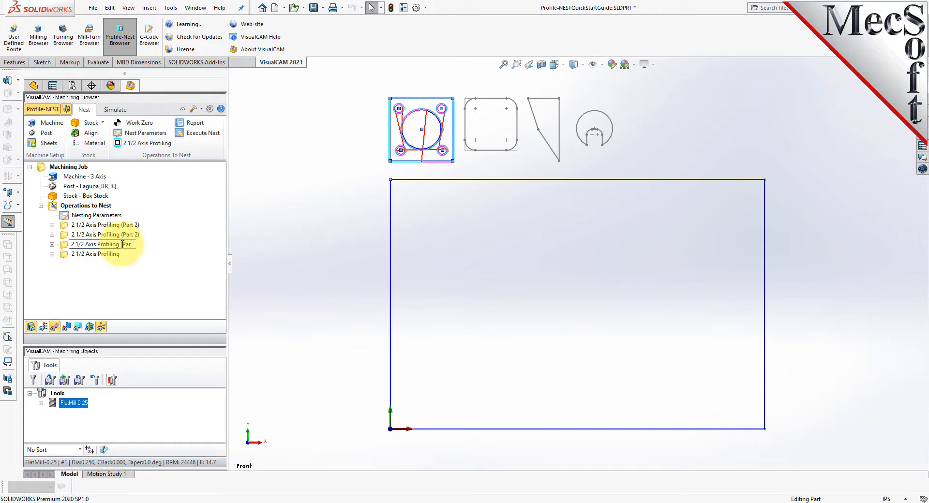
key(Return)
click(114, 255)
click(115, 255)
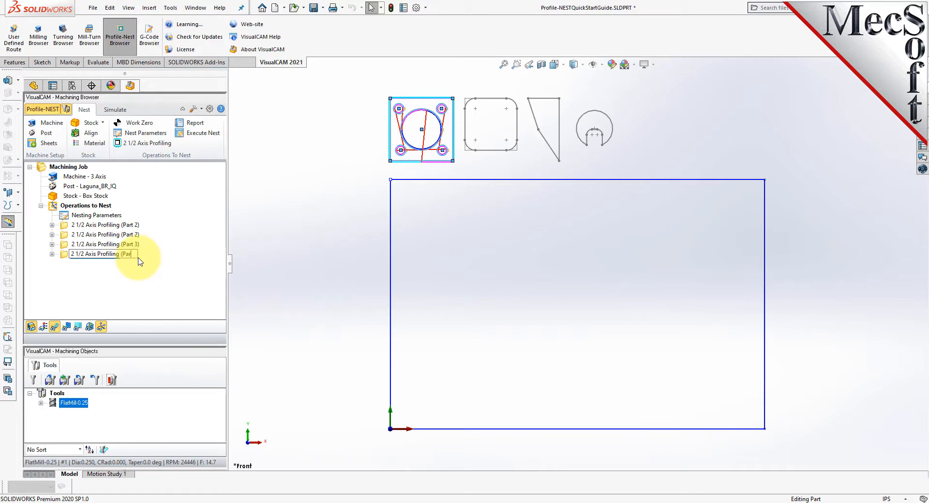
key(Return)
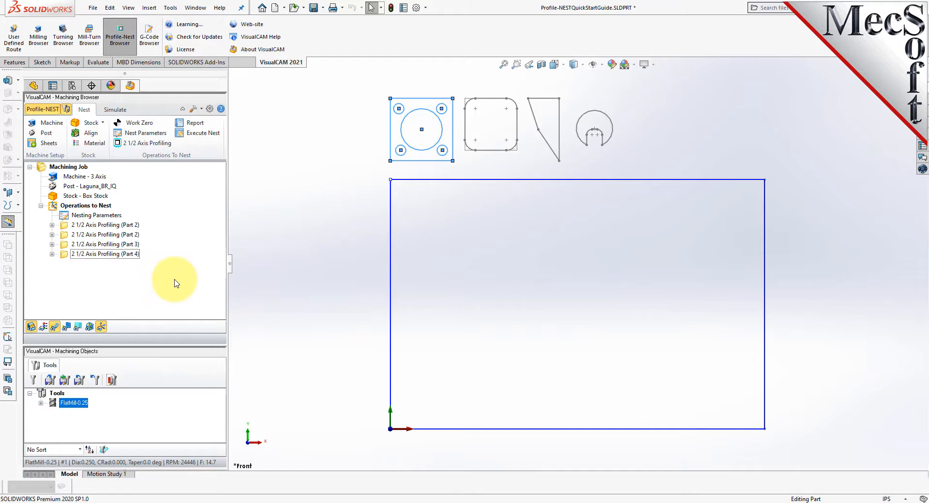
Step: Edit the second profiling operation, replace all its machining regions with the rounded square's contour chain, and generate its toolpath
click(67, 236)
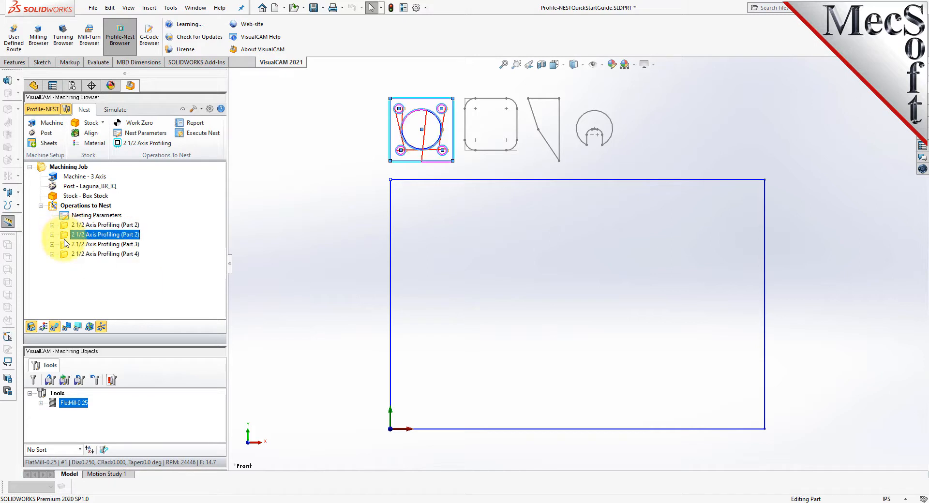
right_click(108, 236)
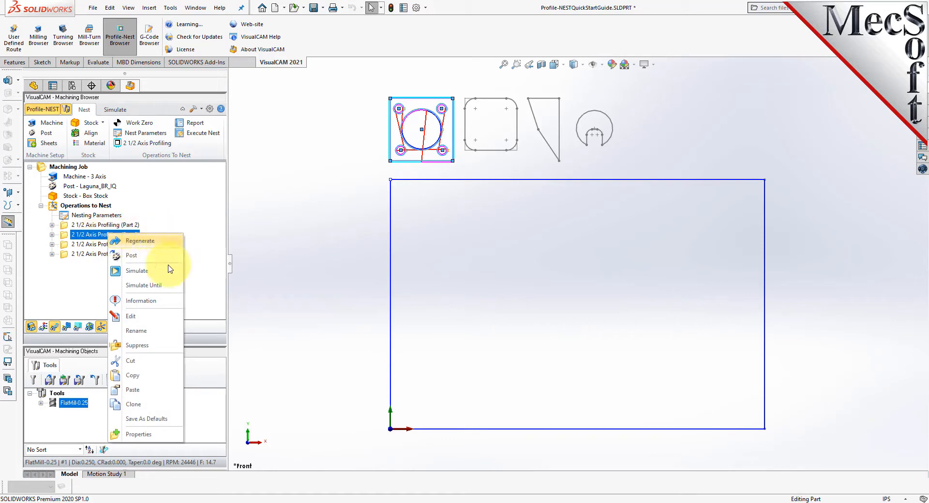
click(150, 318)
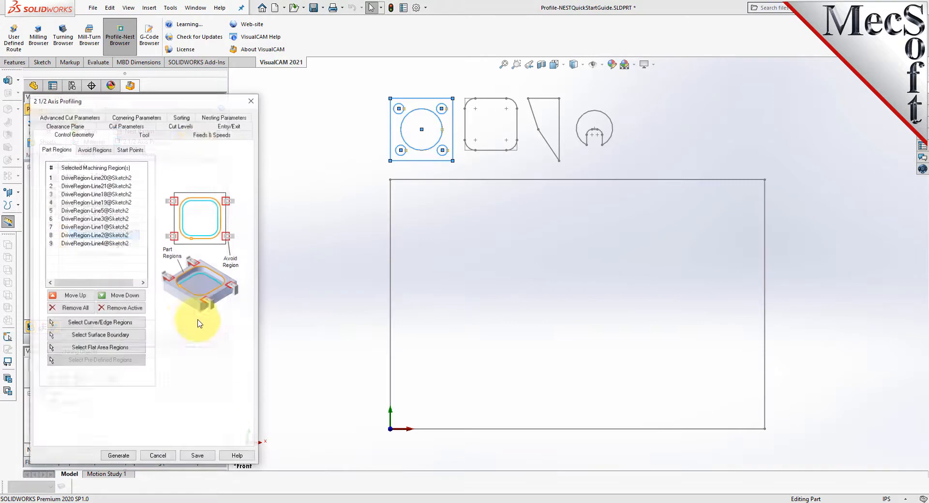
drag(179, 97, 289, 96)
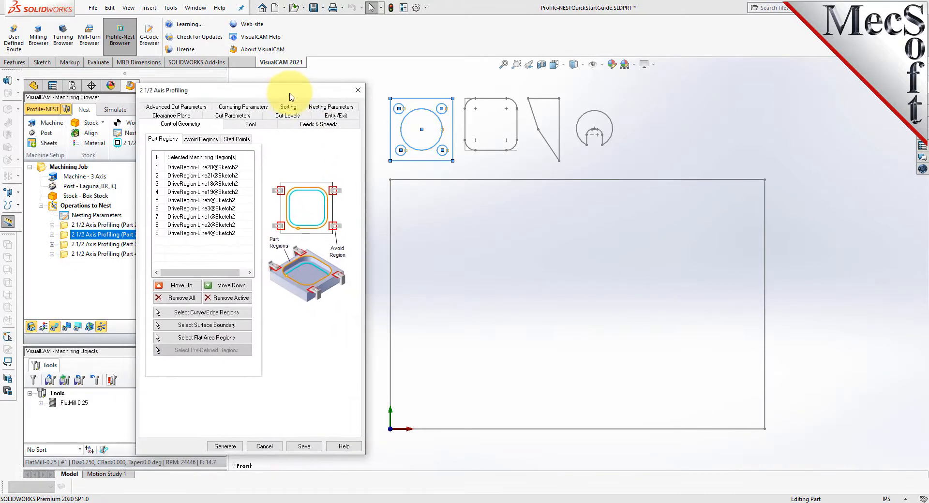
click(182, 298)
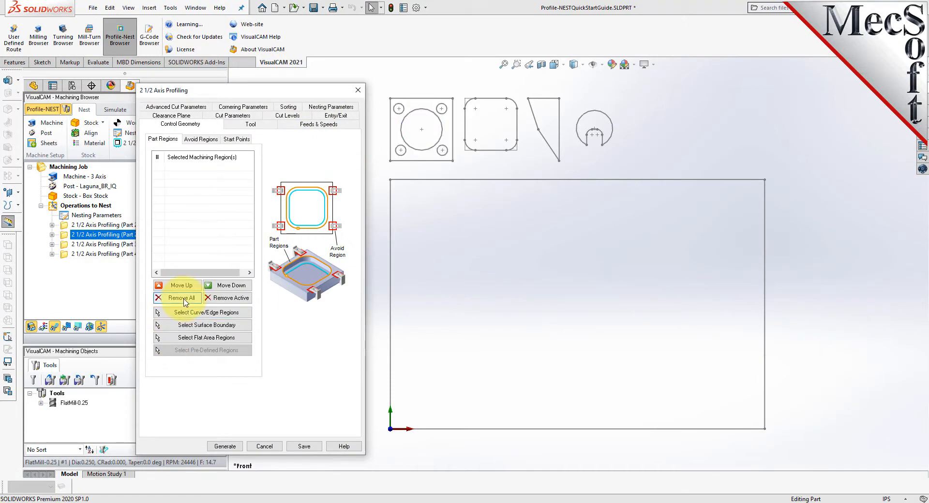
click(246, 315)
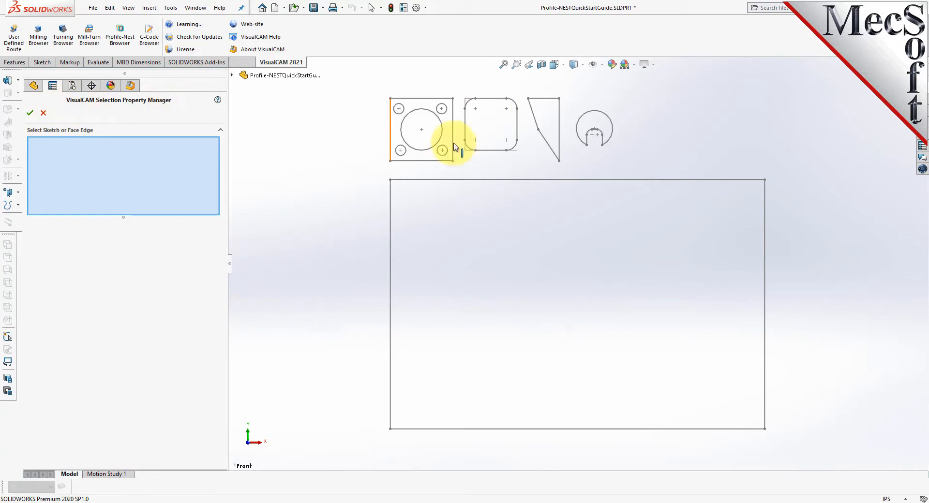
right_click(495, 103)
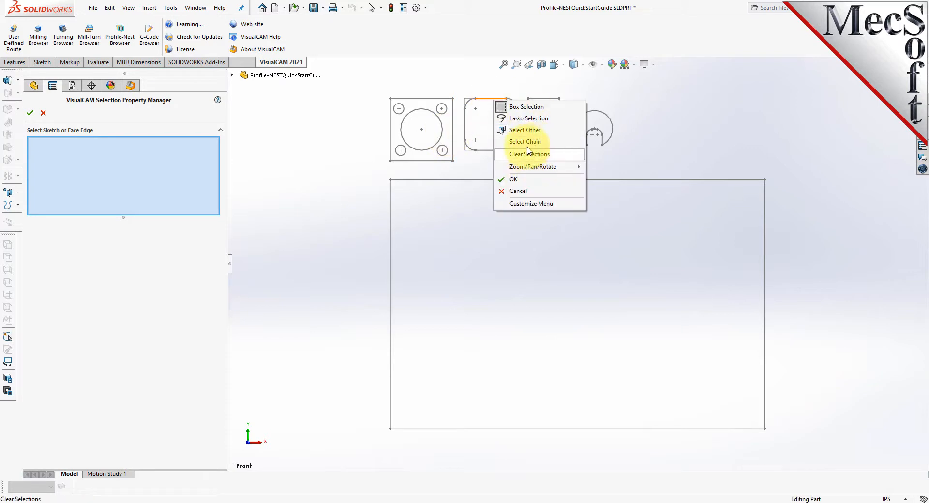
click(516, 142)
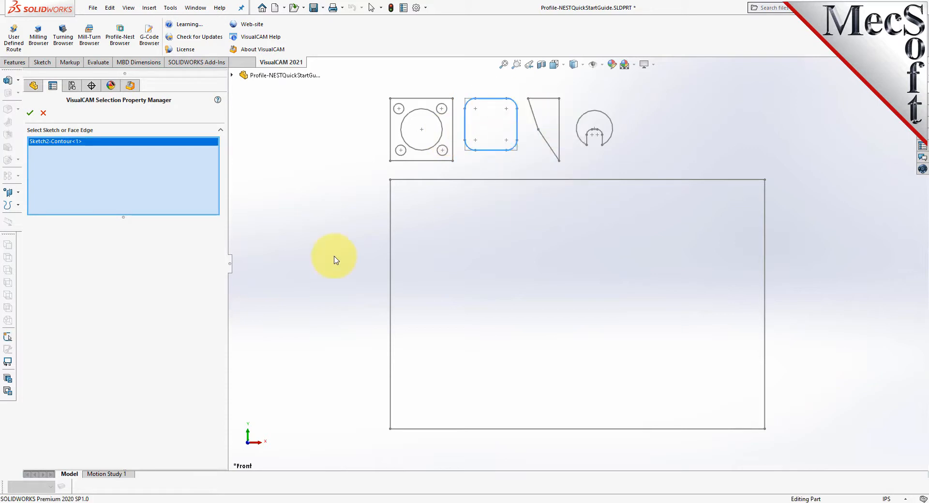
click(29, 112)
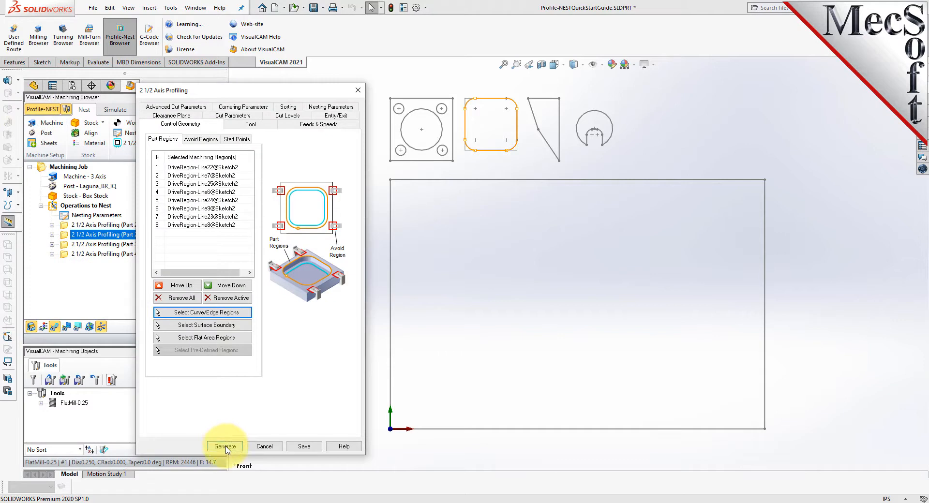
click(225, 447)
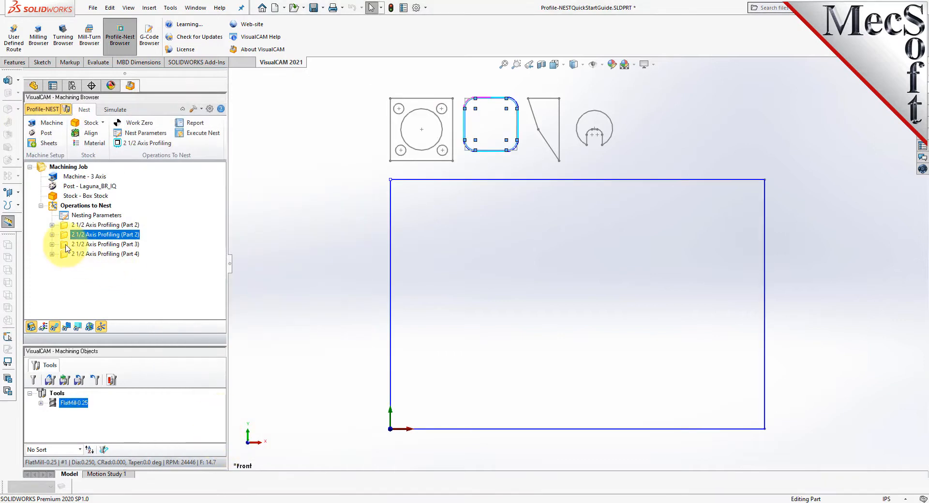
Step: Edit 2 1/2 Axis Profiling (Part 3), replace all its machining regions with the triangular part's contour chain, and generate its toolpath
click(66, 247)
right_click(67, 246)
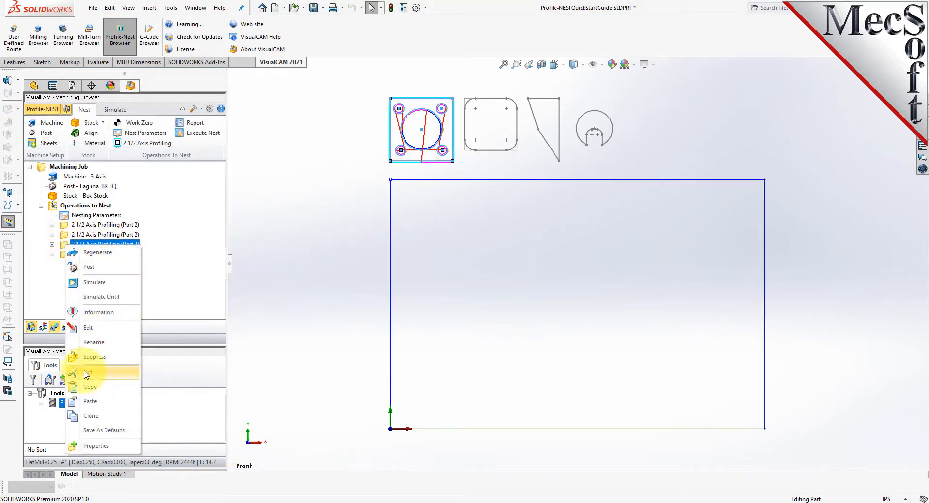
click(88, 329)
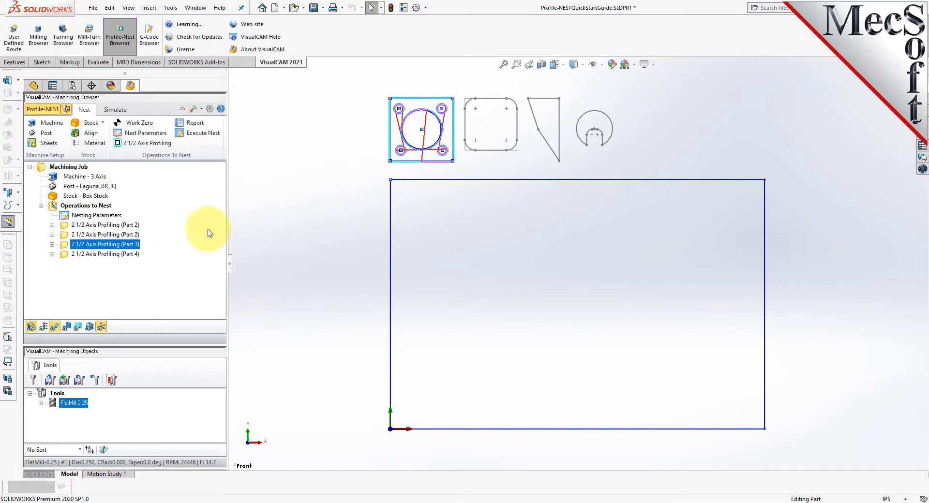
click(72, 308)
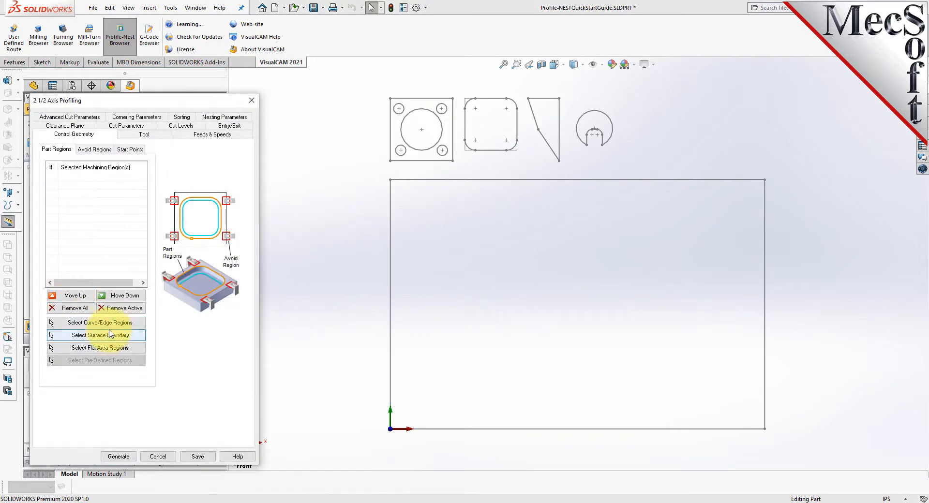
click(100, 323)
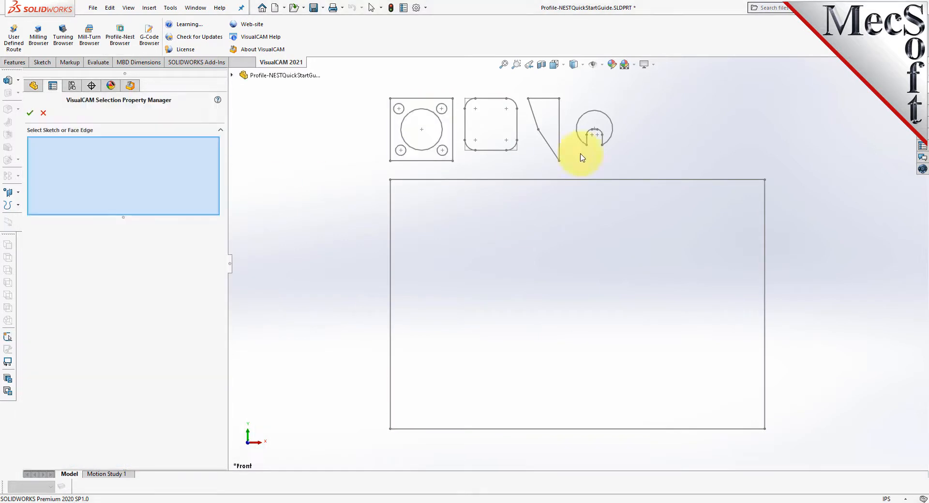
right_click(542, 103)
click(571, 81)
click(30, 114)
click(120, 457)
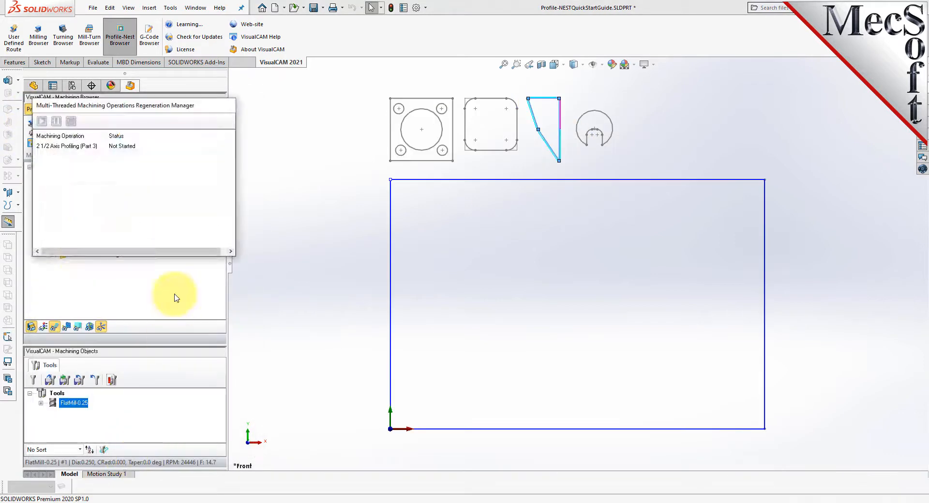
Step: Edit 2 1/2 Axis Profiling (Part 4), replace all its machining regions with the slotted circular part's contour chain, and generate its toolpath
right_click(100, 254)
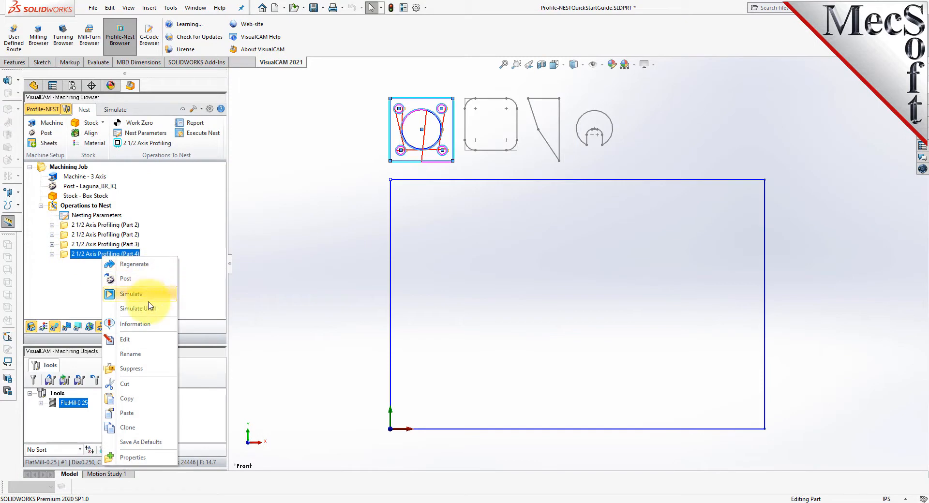
click(146, 343)
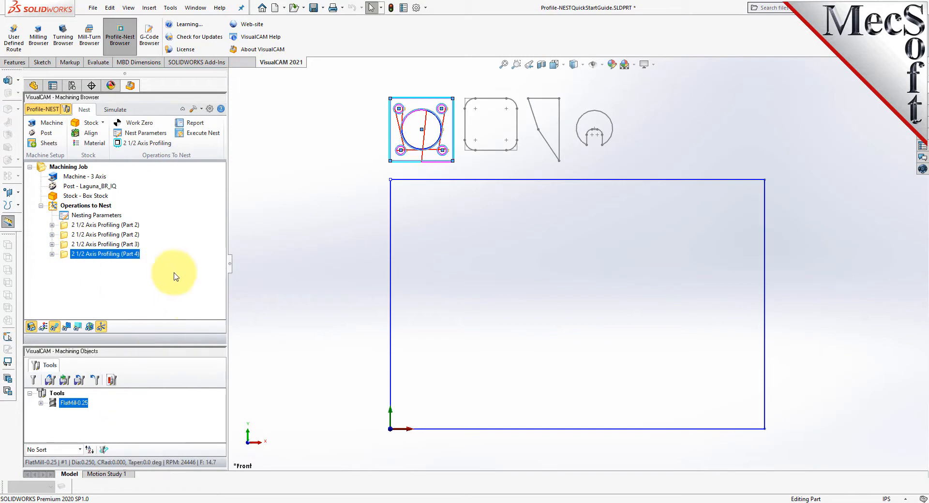
click(75, 310)
click(91, 323)
right_click(599, 116)
click(630, 153)
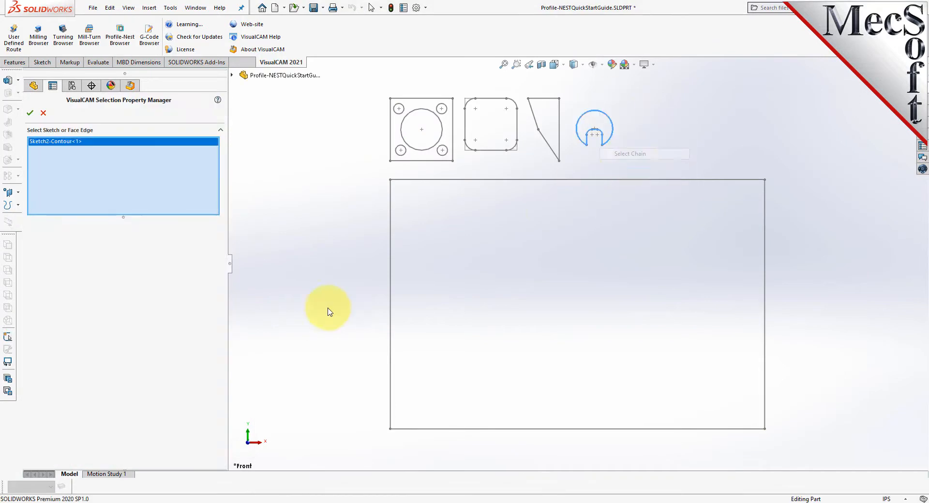
click(29, 113)
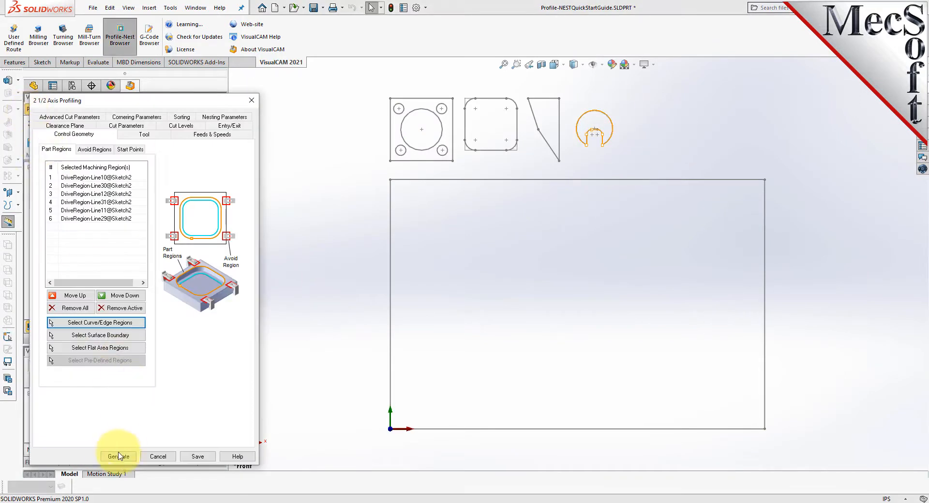
click(118, 457)
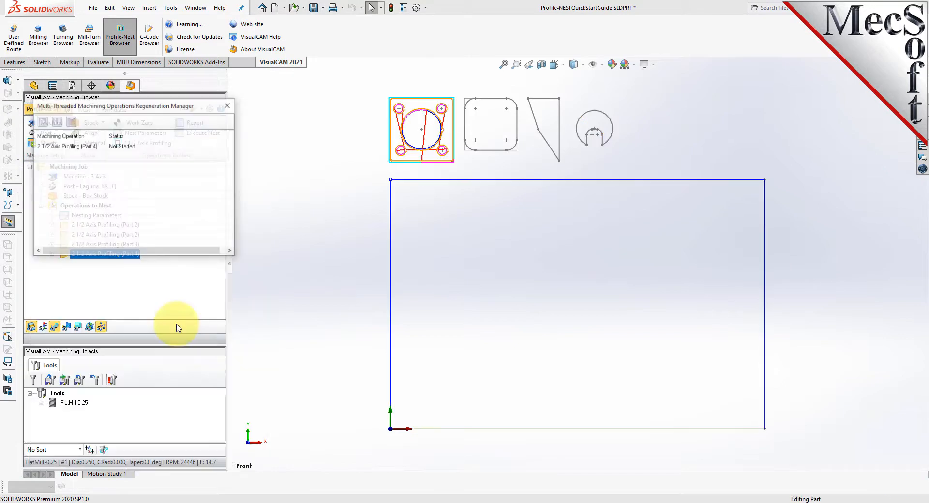
Step: Check the toolpaths of the second, third and fourth profiling operations one after another
click(137, 235)
click(134, 245)
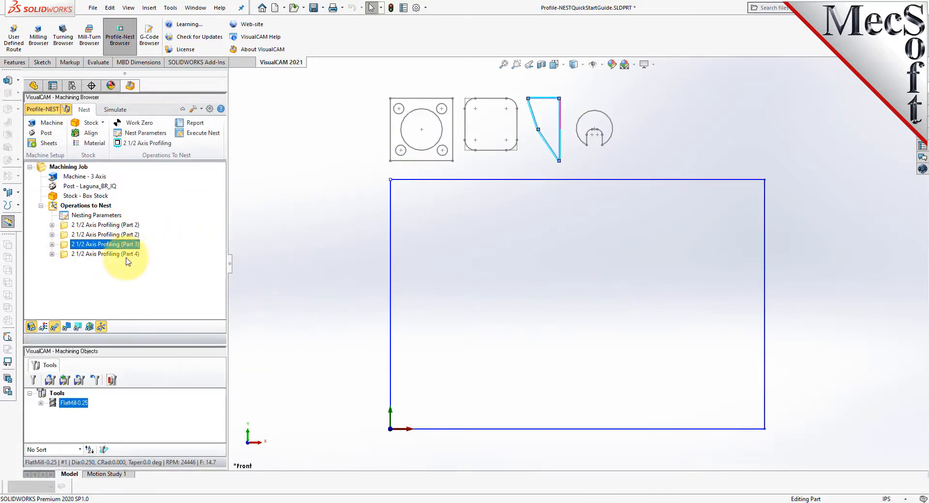
click(132, 255)
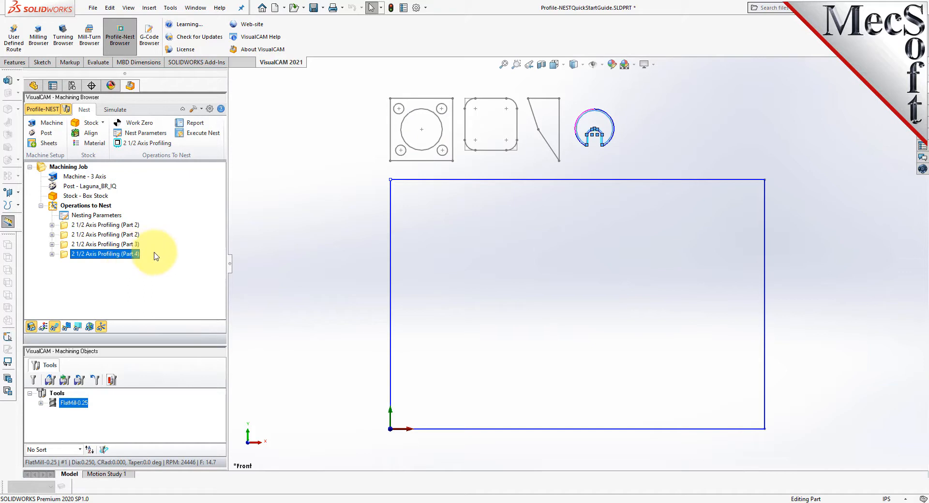
Step: Set the nesting orientation step angle to 45, and both the part-to-part and part-to-sheet distances to 0.125
click(145, 133)
drag(129, 101, 252, 96)
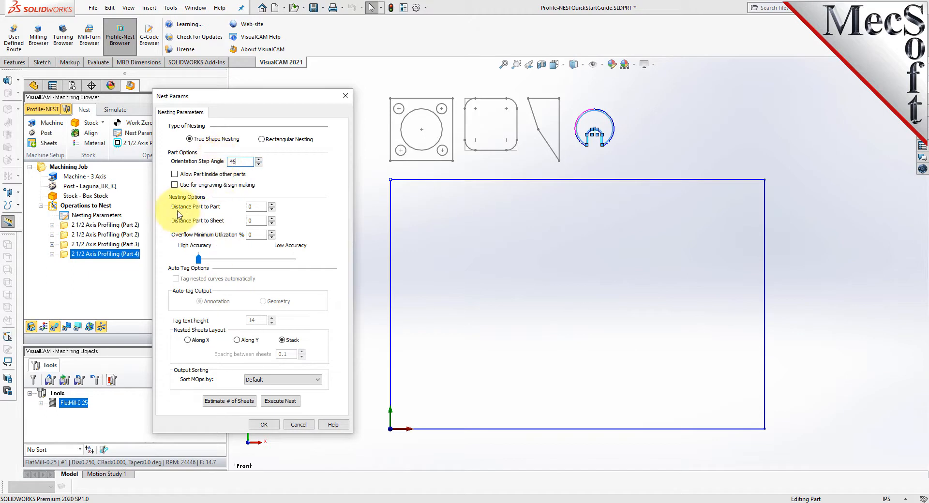
drag(262, 208, 228, 208)
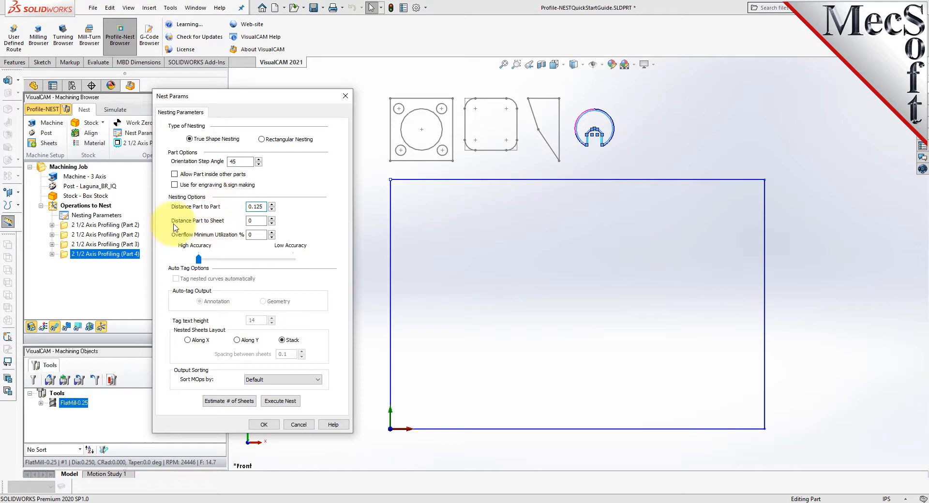
drag(262, 222, 203, 221)
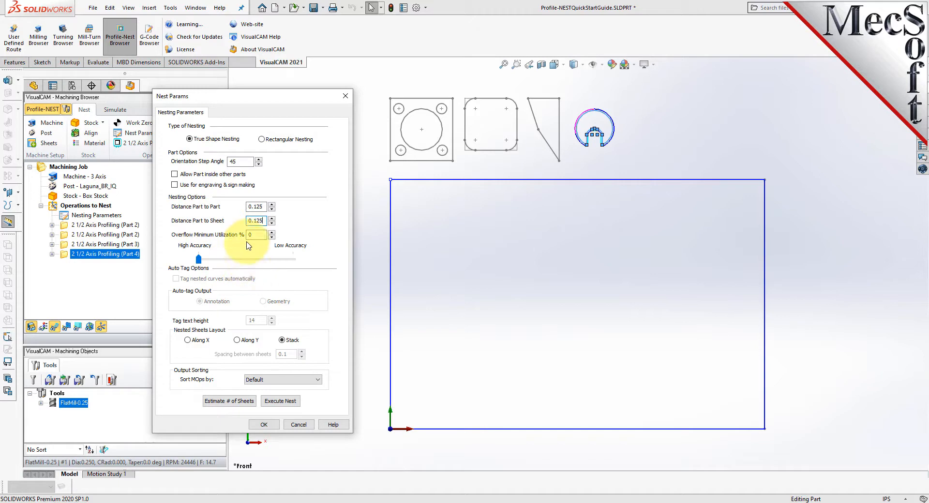
Step: Estimate the number of sheets needed, update the sheet count from the estimate, and execute the nest
click(239, 404)
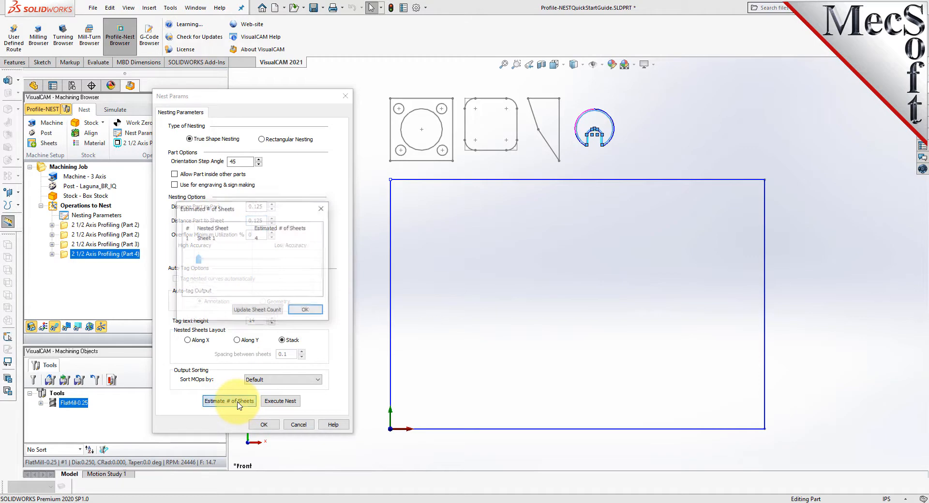
drag(245, 214, 378, 217)
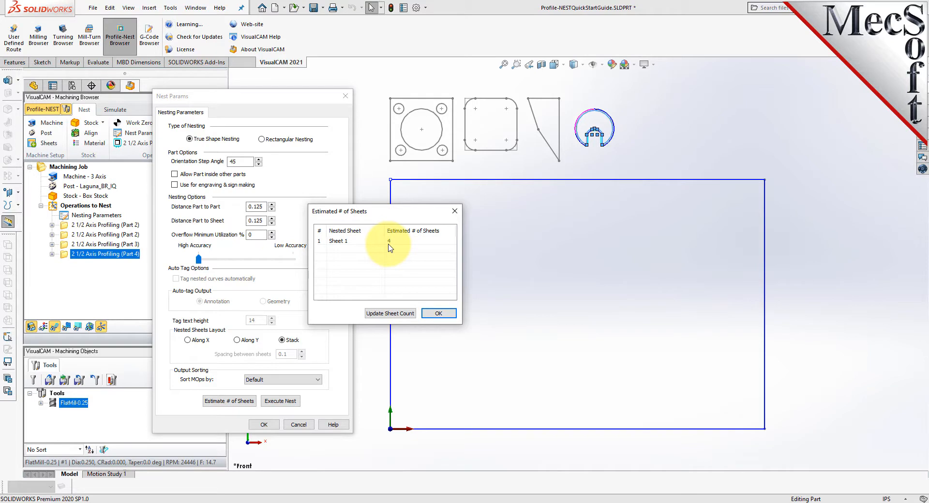
click(391, 313)
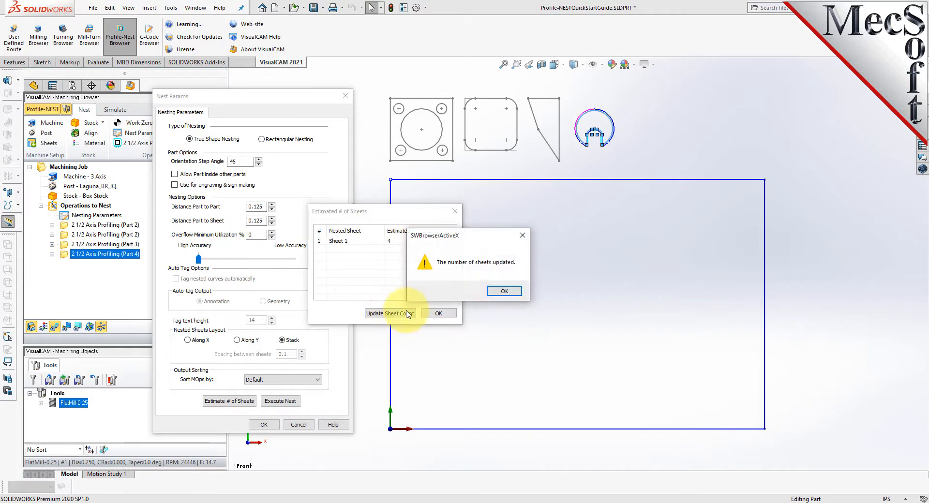
click(283, 401)
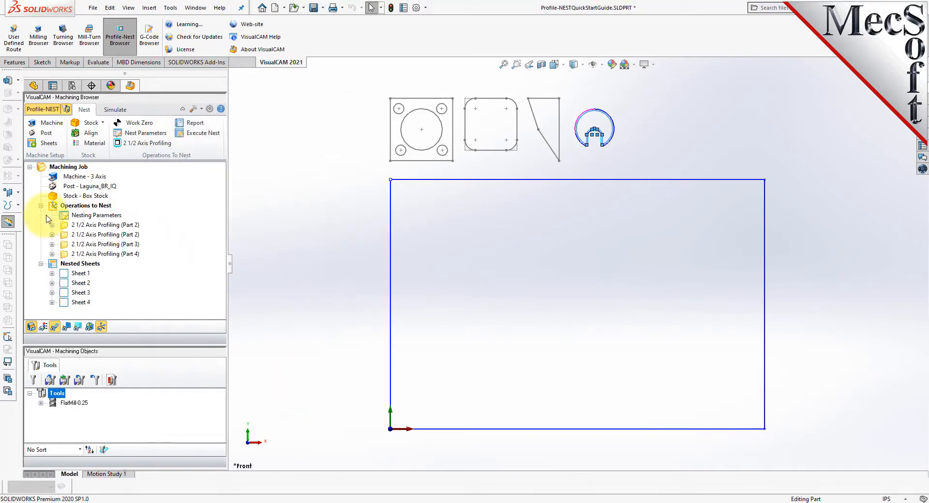
Step: Review the part layouts on the nested sheets, and examine sheet utilization and part quantities in the nesting report
drag(128, 349, 129, 373)
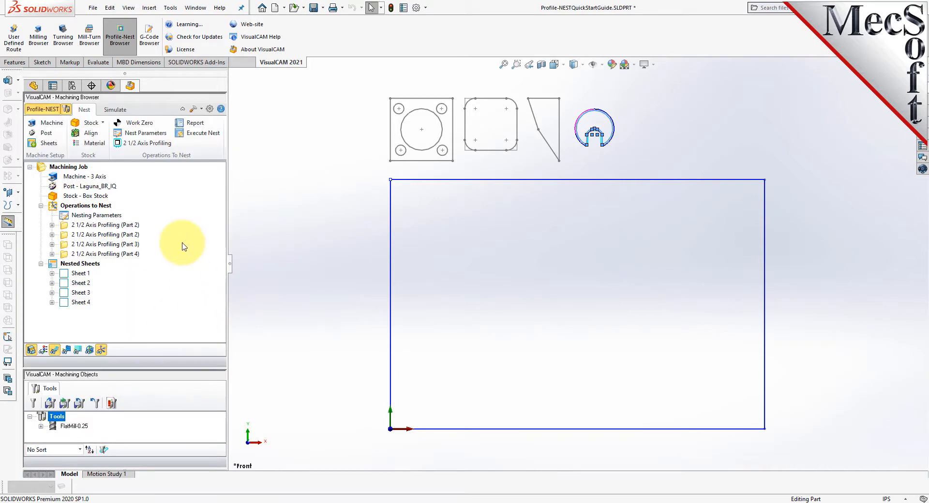
click(66, 276)
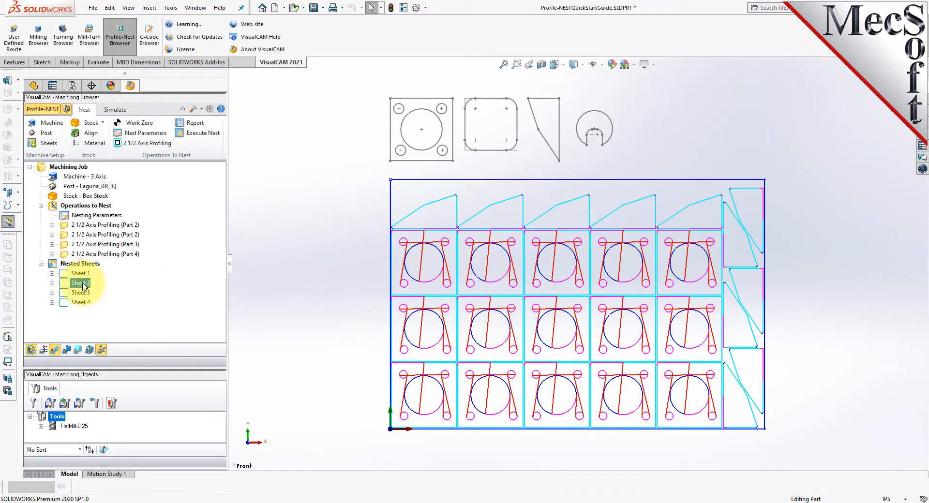
click(82, 285)
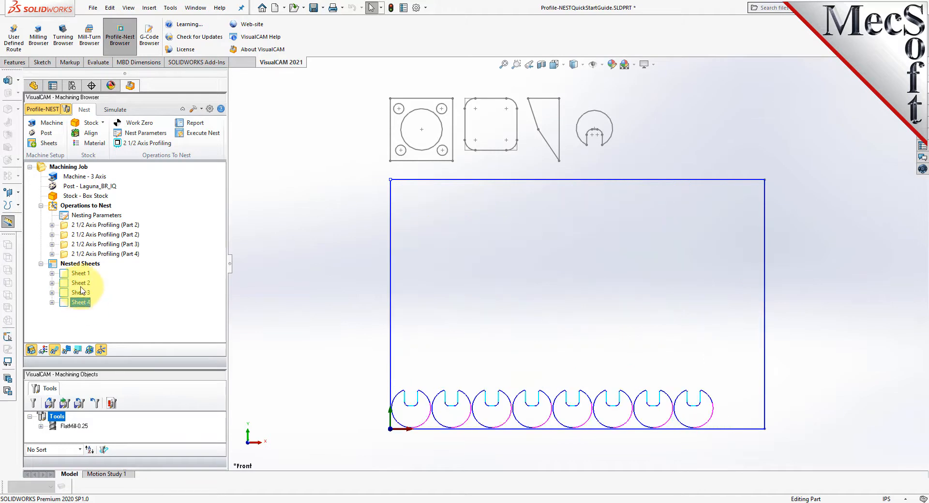
click(85, 275)
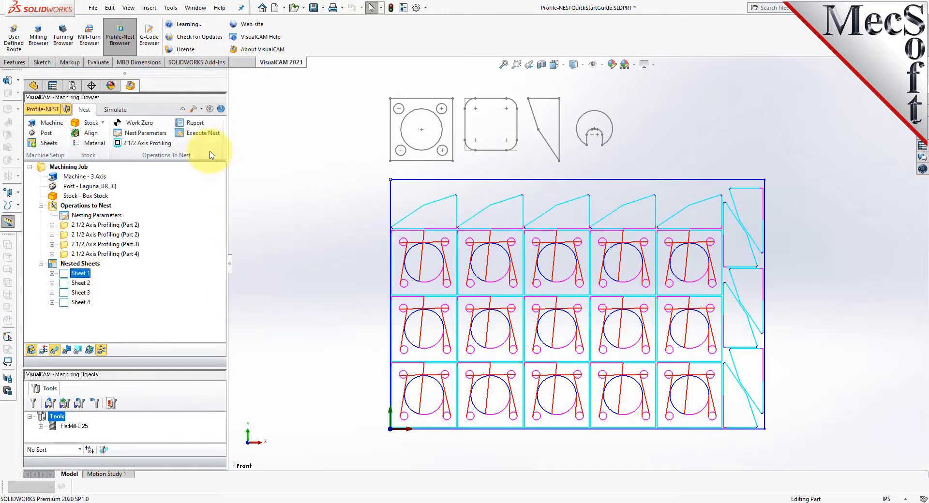
click(201, 125)
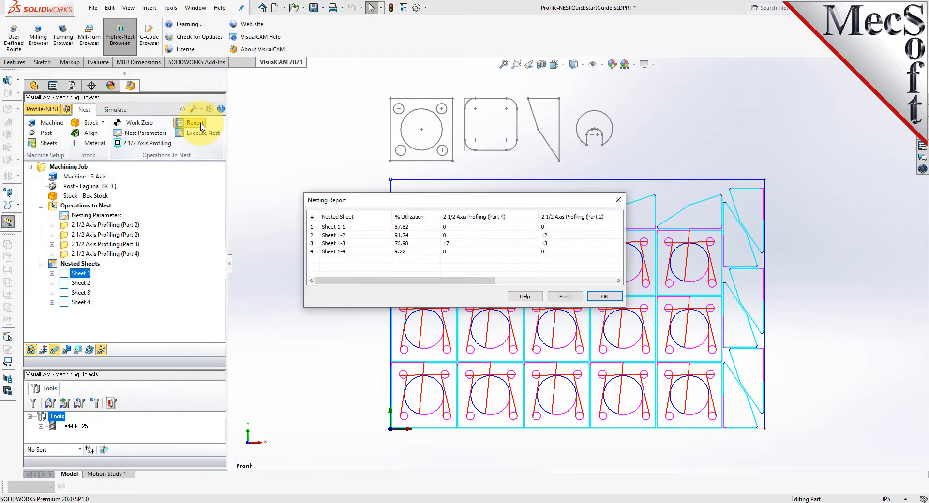
mouse_move(352, 280)
mouse_down()
mouse_move(516, 290)
mouse_move(343, 282)
mouse_up()
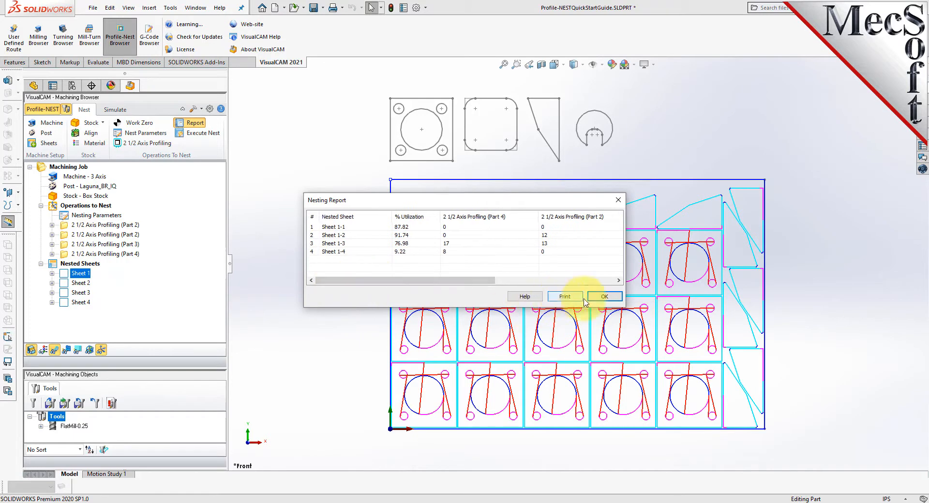
Step: Close the nesting report and review Sheet 1's machining operations information down to its machining time sub-total
click(605, 297)
right_click(82, 275)
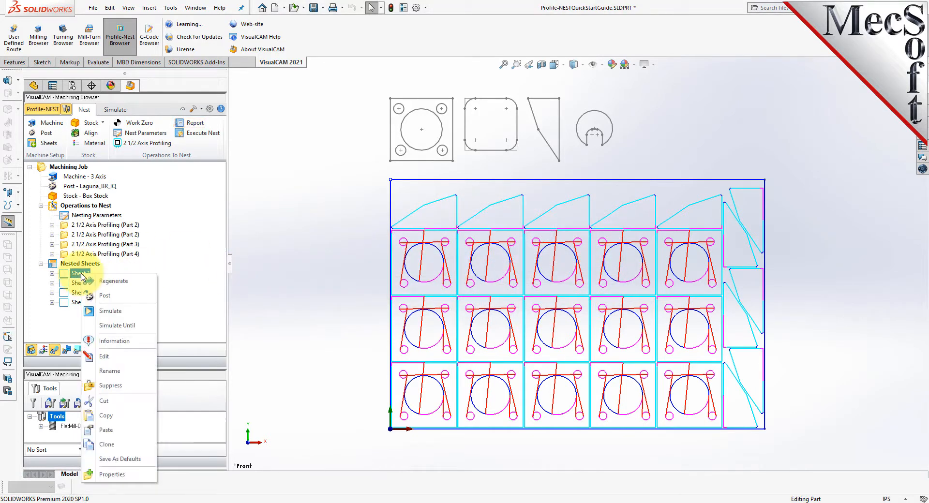
click(144, 341)
drag(372, 162, 373, 227)
click(214, 248)
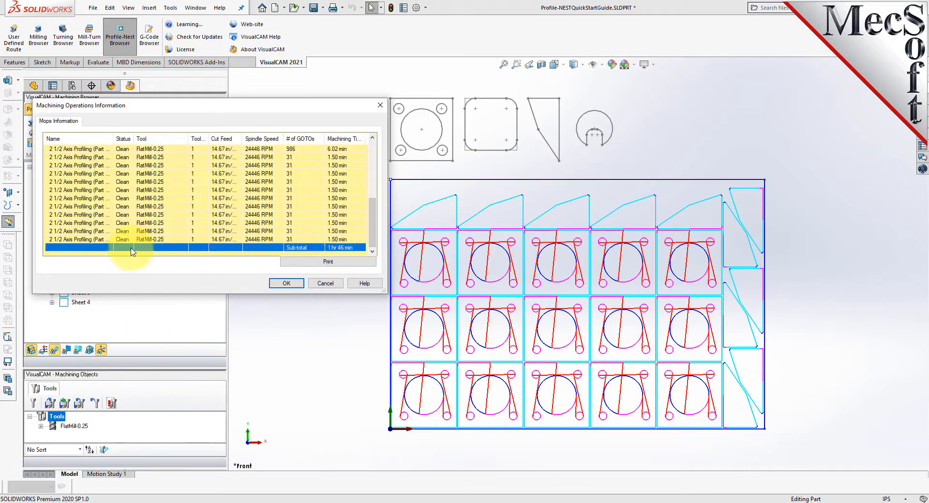
click(325, 283)
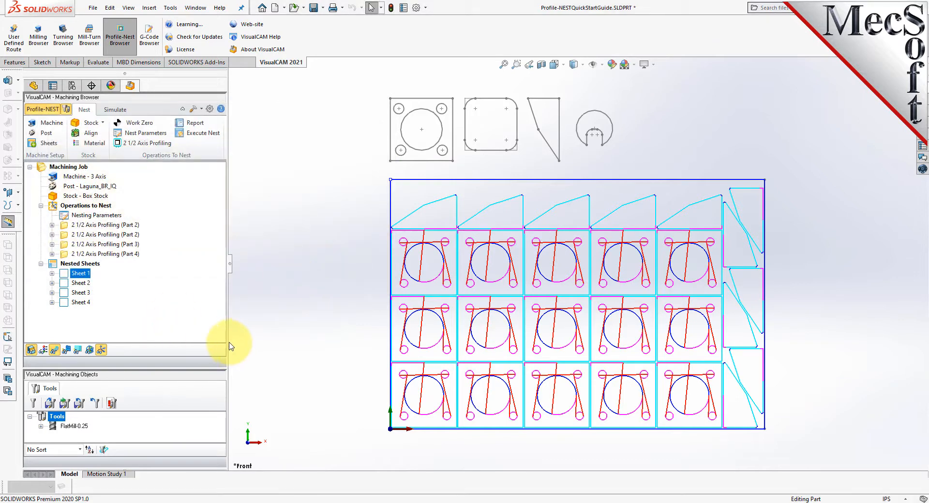
Step: Run the cutting simulation of the operations to nest
click(65, 226)
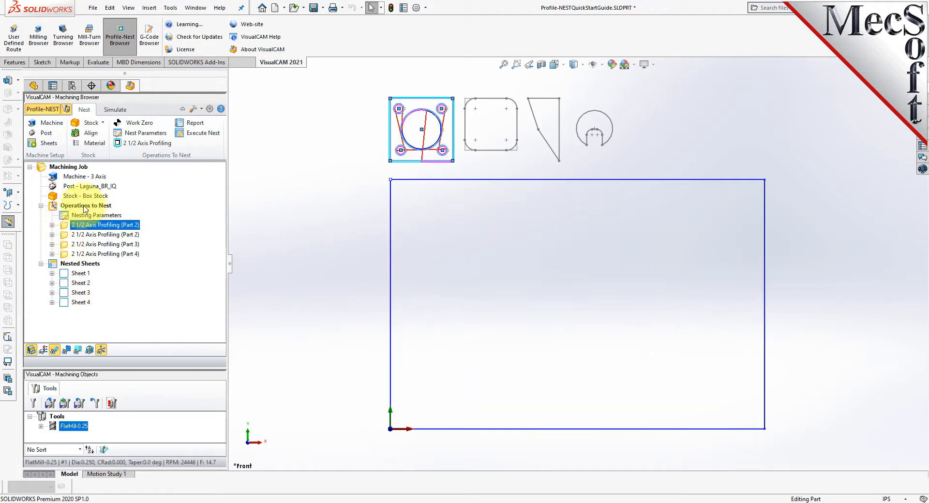
click(85, 208)
right_click(85, 207)
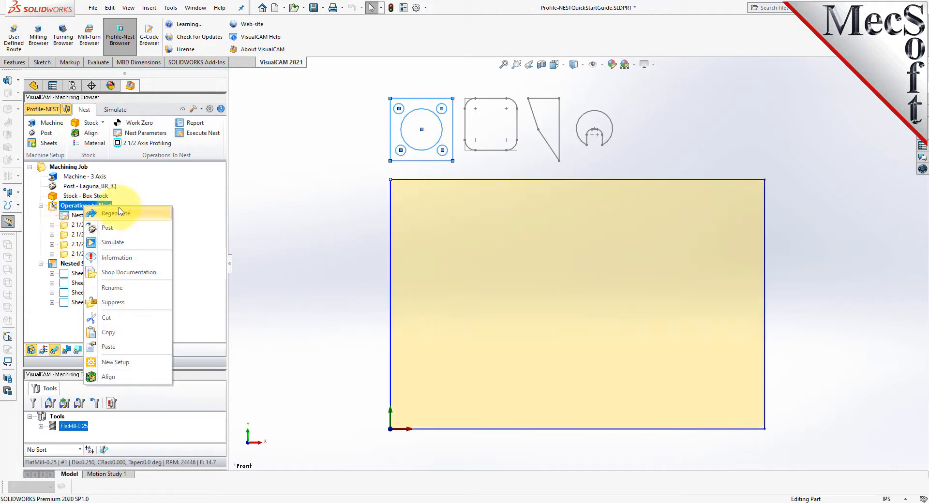
click(114, 242)
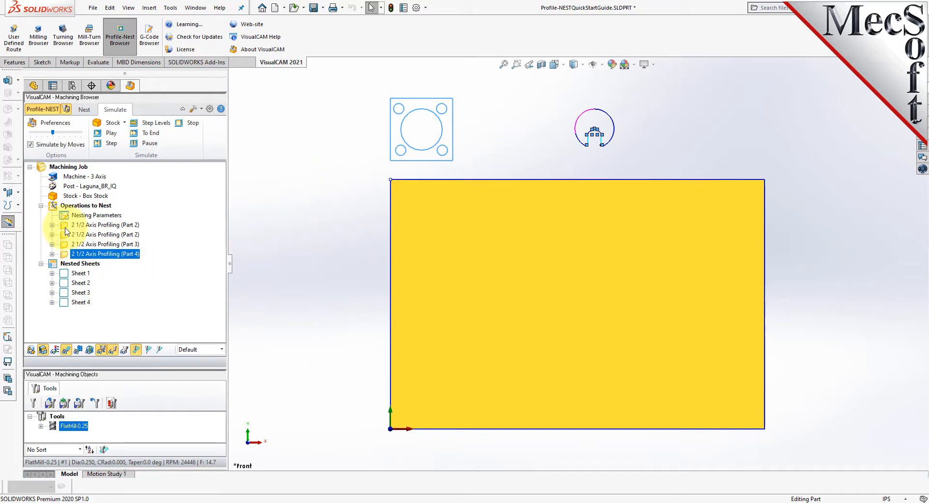
Step: Set the box stock's width to 32
double_click(55, 197)
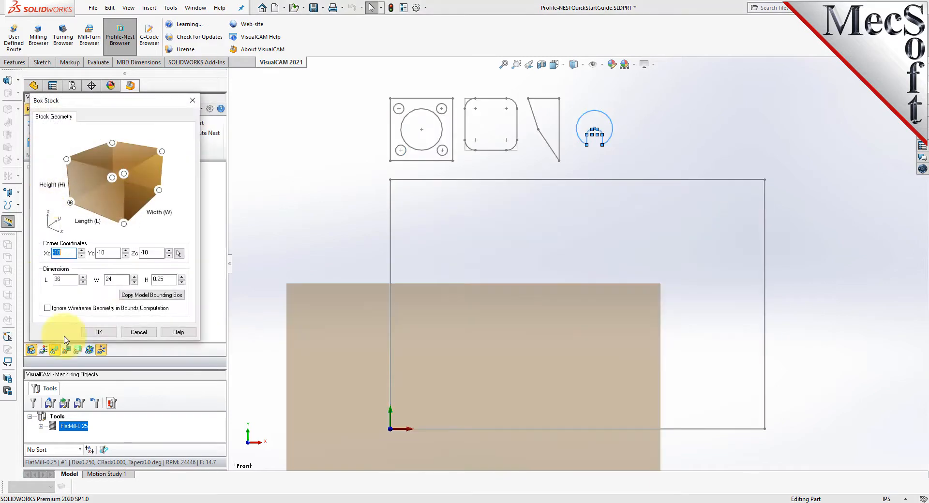
drag(117, 277, 97, 277)
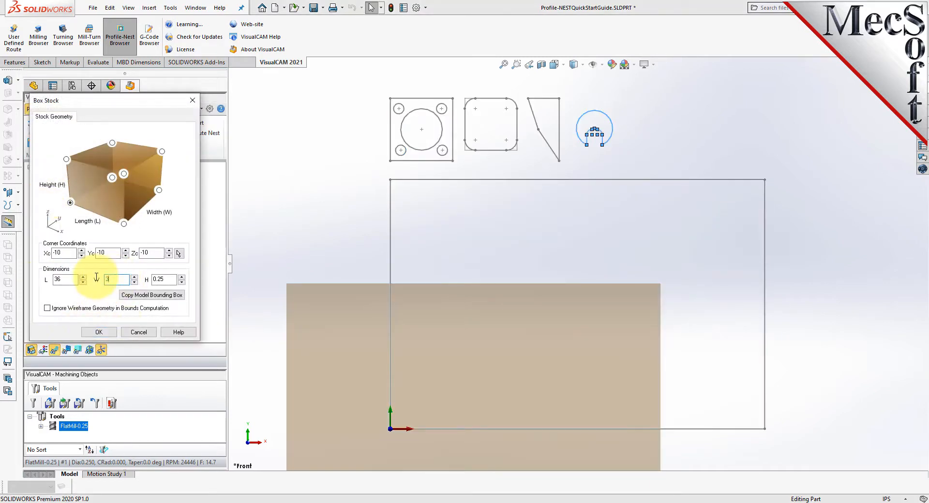
text(32)
click(99, 332)
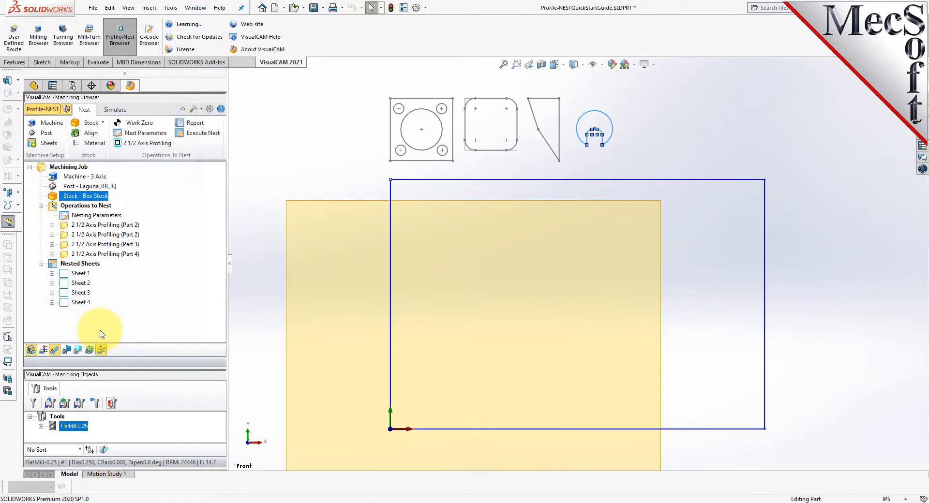
Step: Align the stock to the part geometry with Bottom Z alignment and South West XY alignment
click(90, 133)
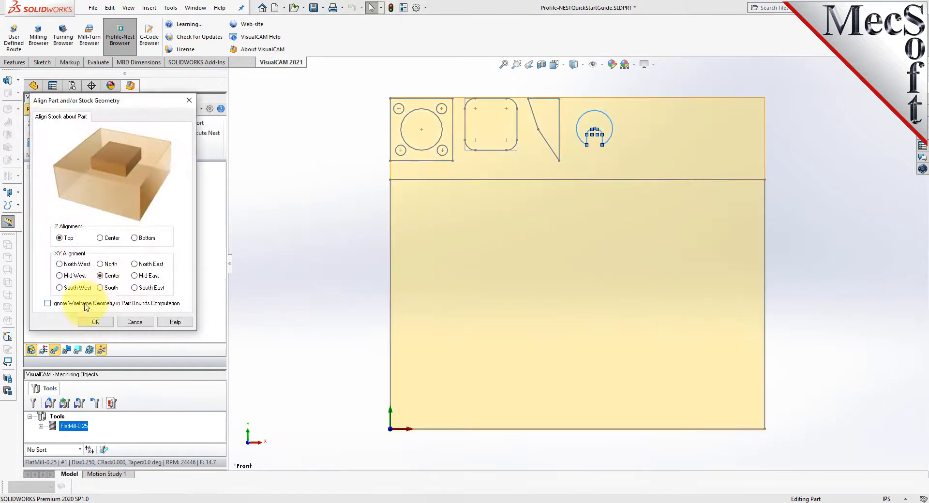
click(60, 288)
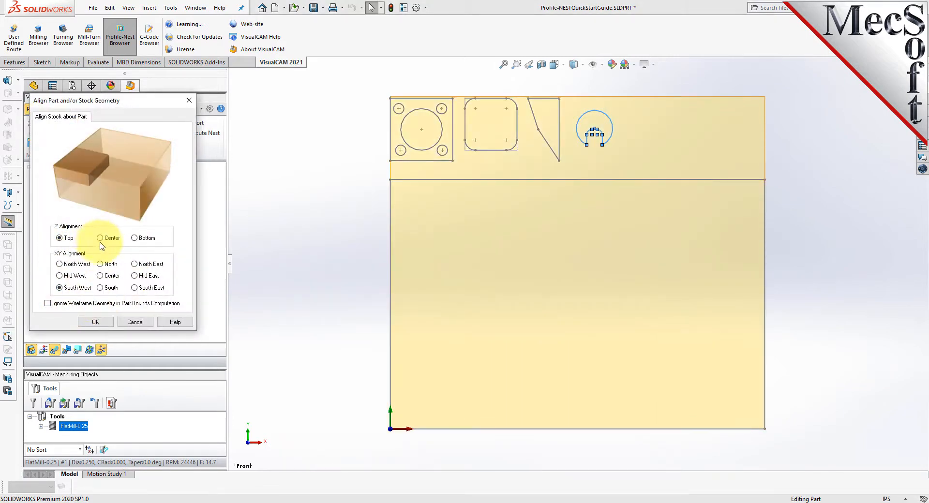
click(135, 238)
click(96, 322)
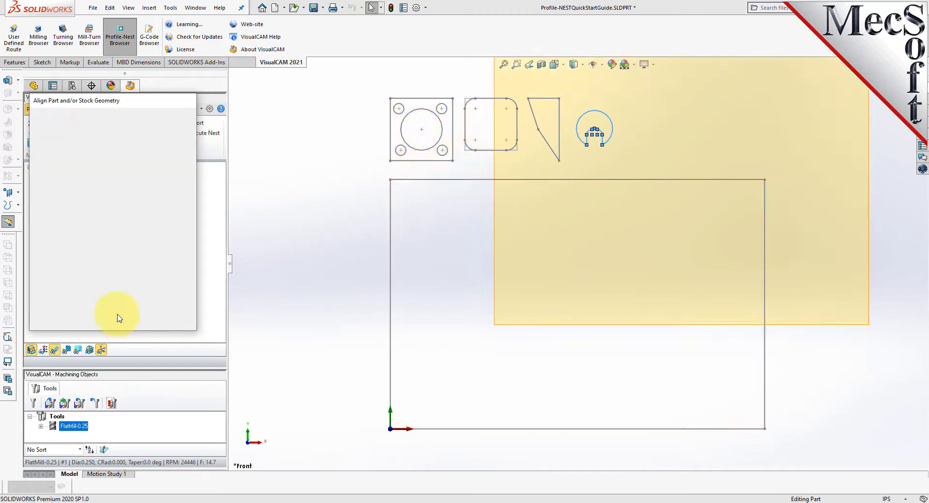
Step: Simulate the operations to nest on the enlarged stock, inspect the cuts around the four parts, and replay the simulation
right_click(84, 208)
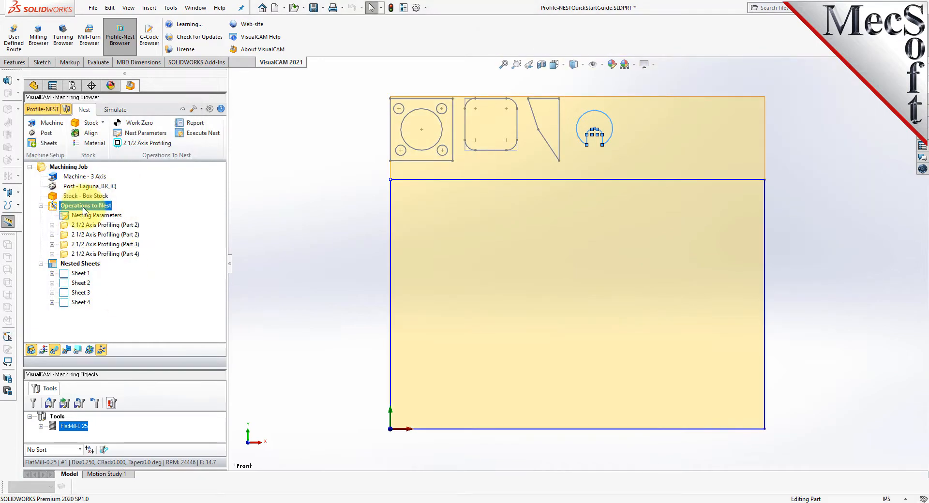
click(117, 245)
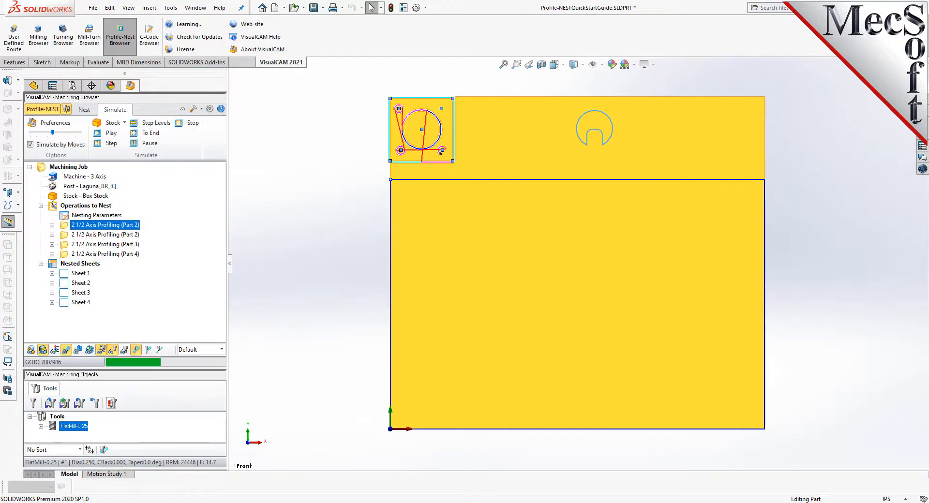
middle_drag(456, 245, 470, 143)
scroll(581, 141, down, 5)
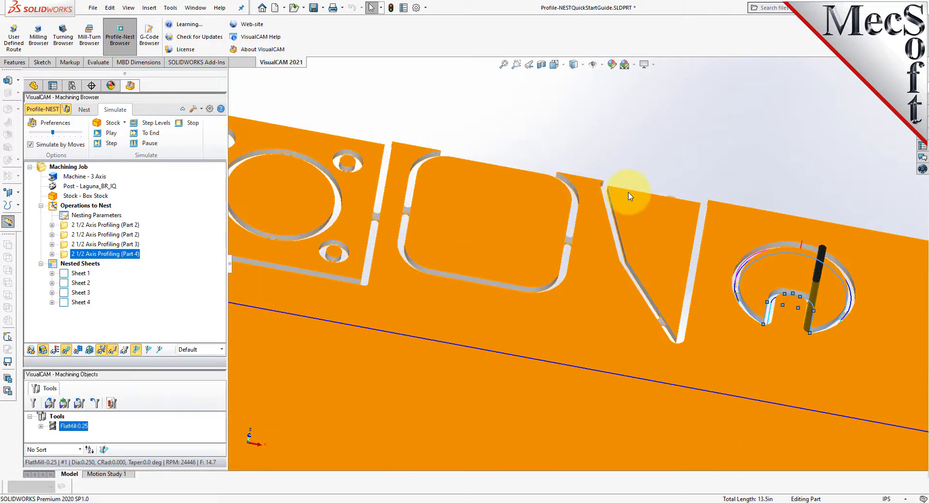
scroll(651, 191, up, 2)
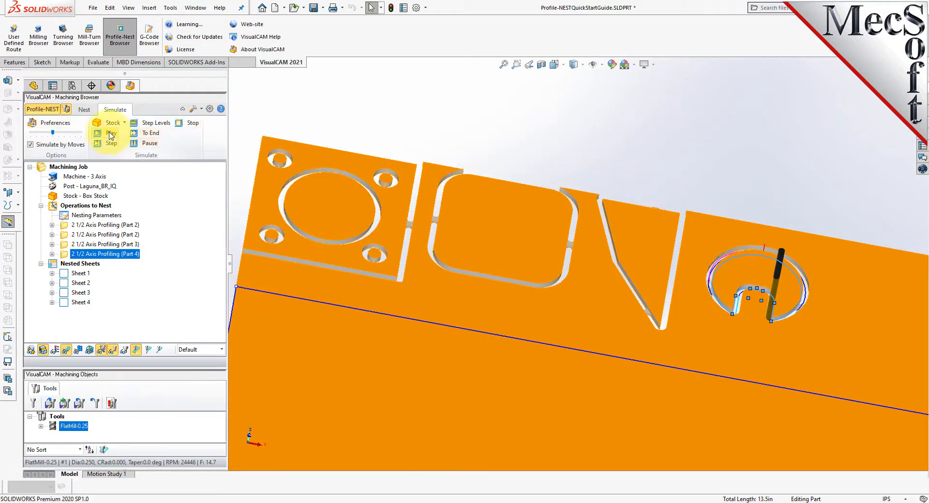
click(65, 216)
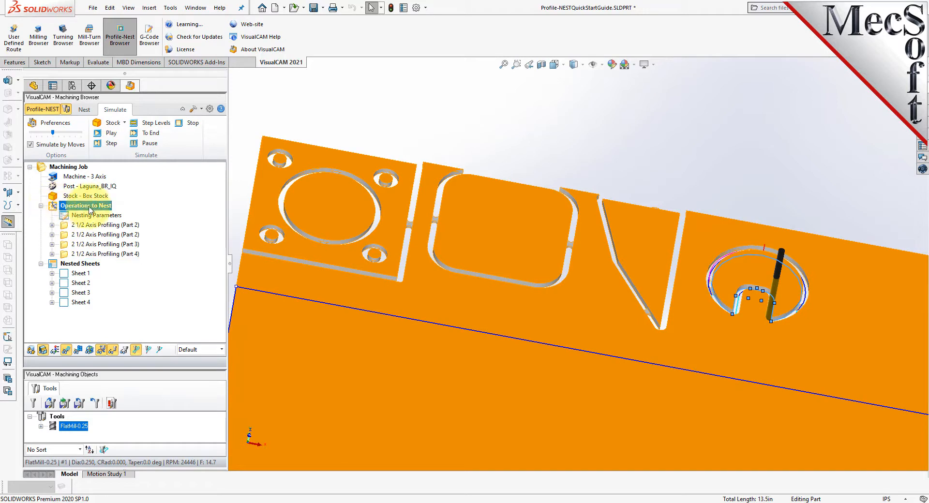
click(112, 133)
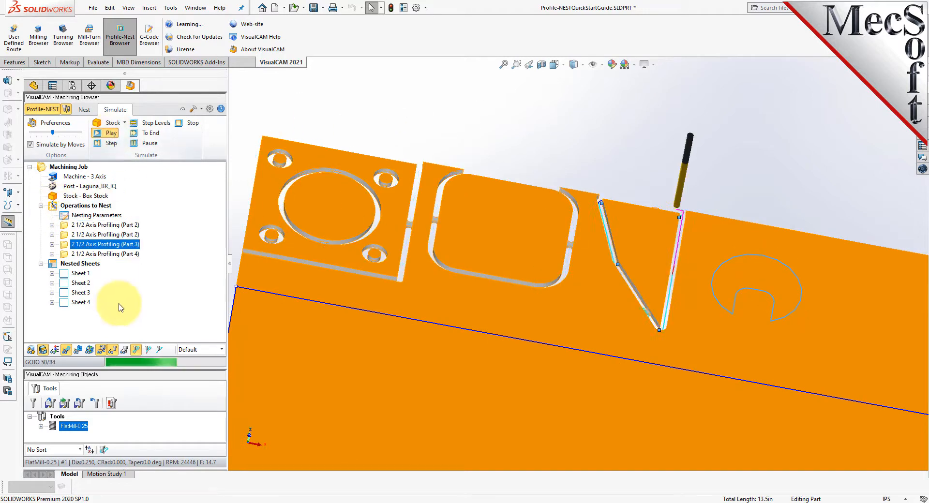
click(124, 349)
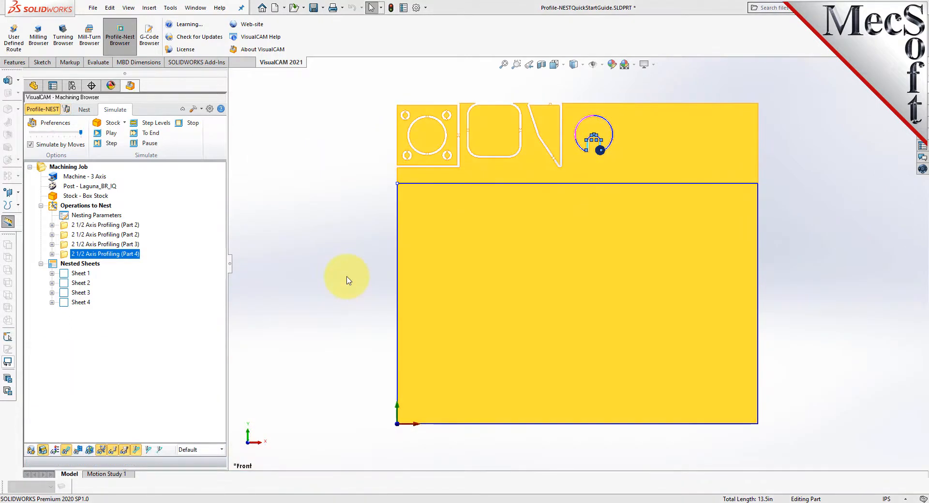
Step: Simulate the machining of nested Sheet 1 through to the end
click(83, 274)
right_click(83, 276)
click(161, 255)
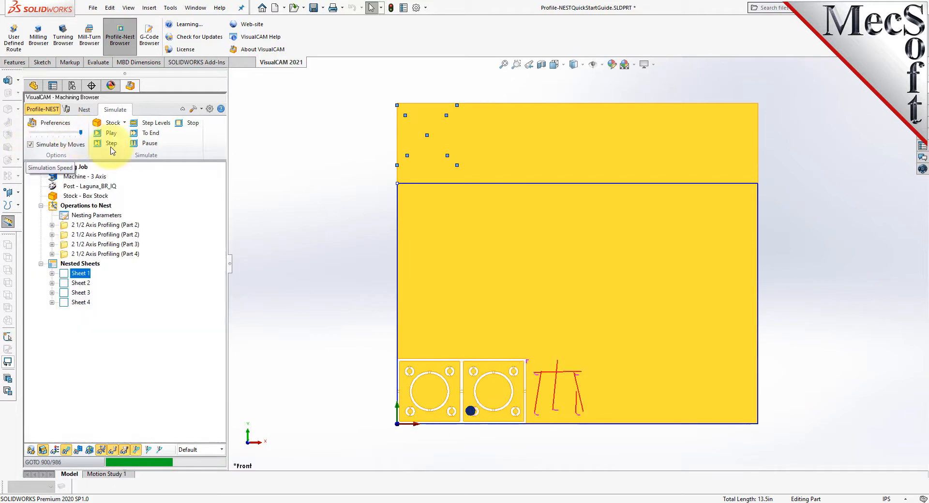
click(157, 137)
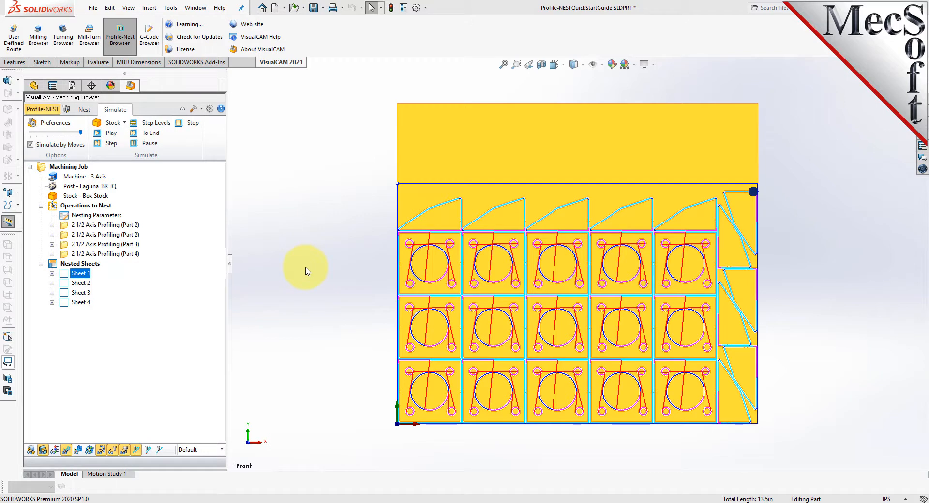
Step: Set the nesting orientation of the 2 1/2 Axis Profiling (Part 3) operation to fixed and regenerate it
click(85, 112)
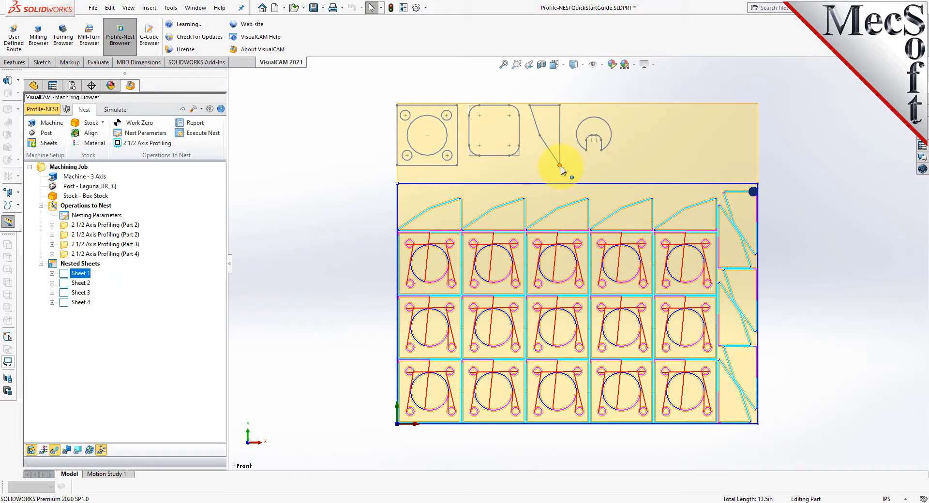
click(67, 246)
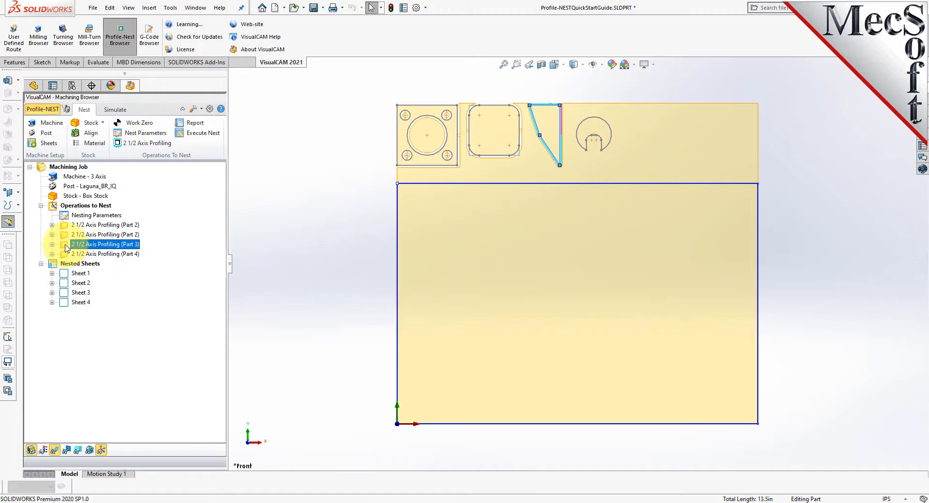
double_click(67, 245)
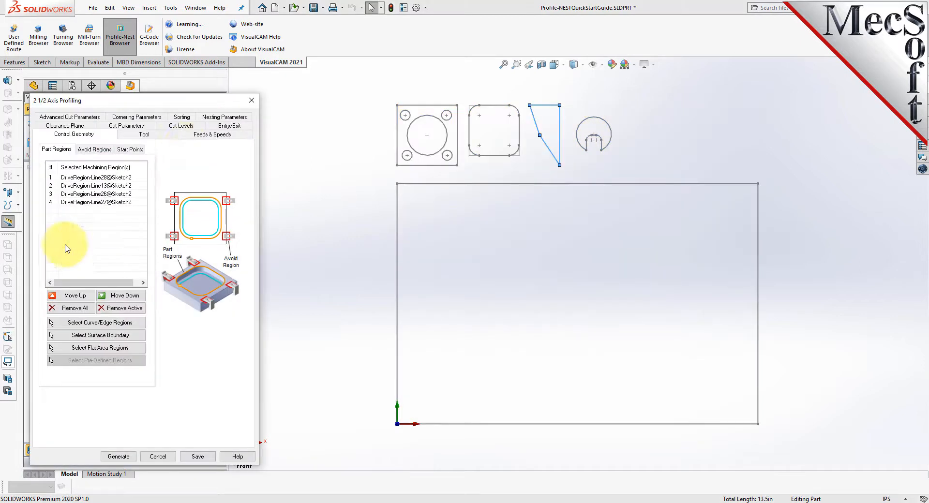
click(213, 116)
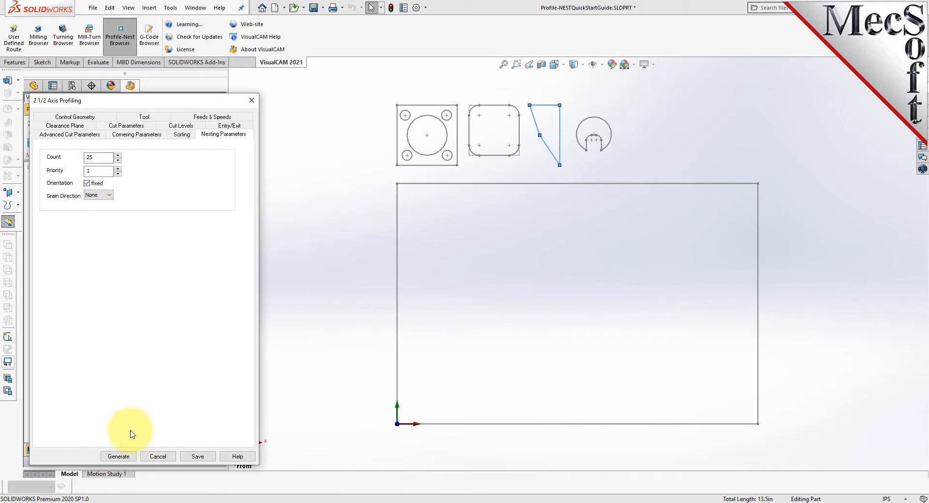
click(118, 456)
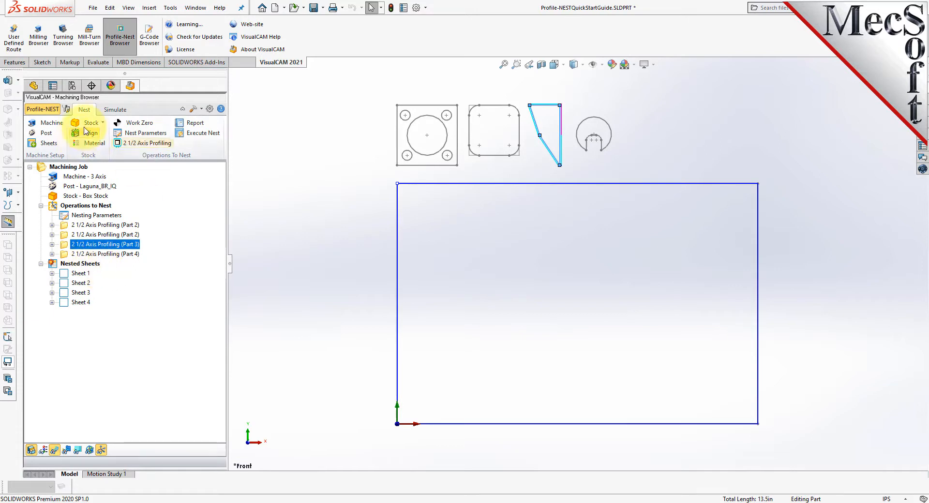
Step: Execute the nest again and review the part layouts on the nested sheets
click(211, 137)
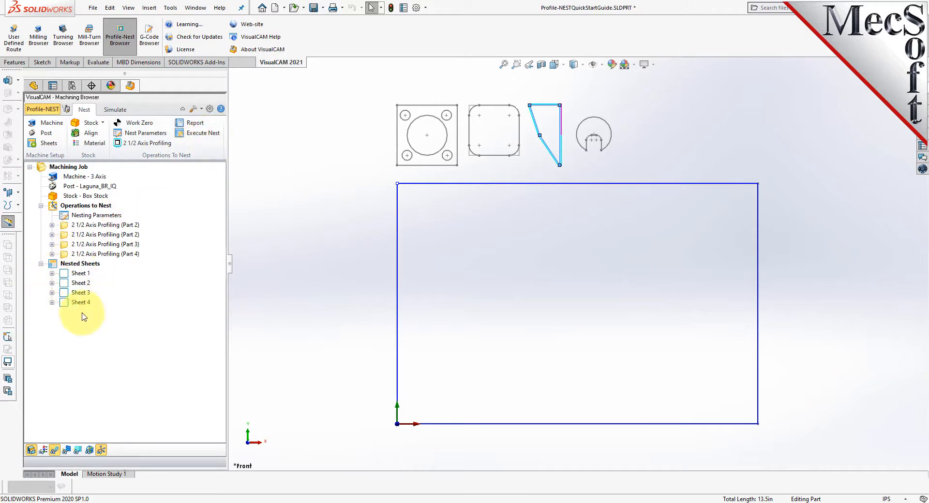
click(65, 275)
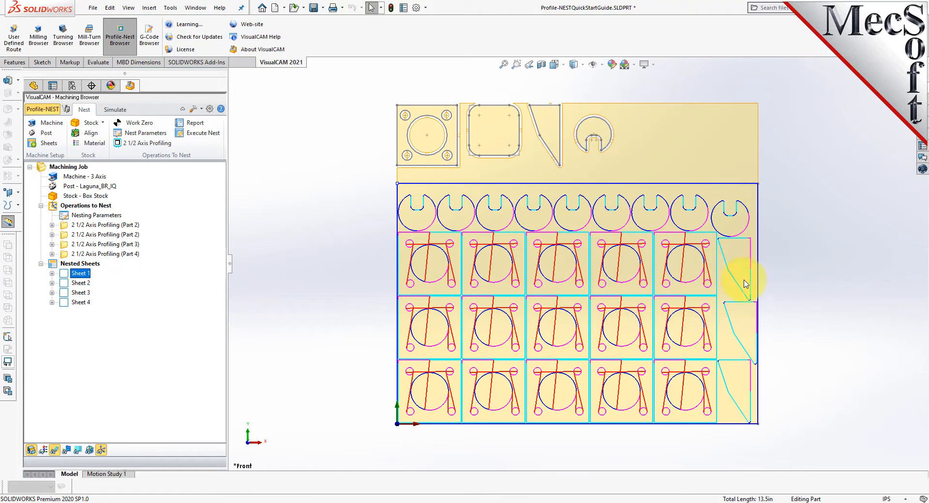
click(79, 283)
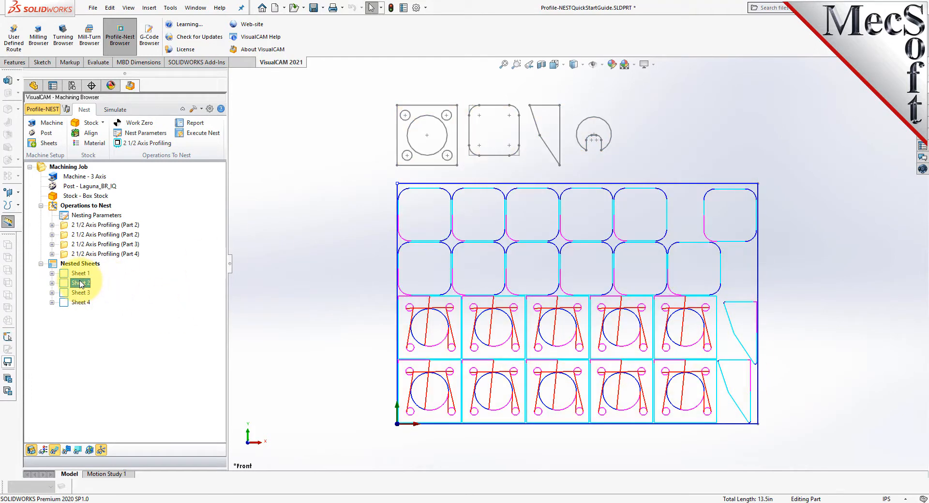
click(84, 294)
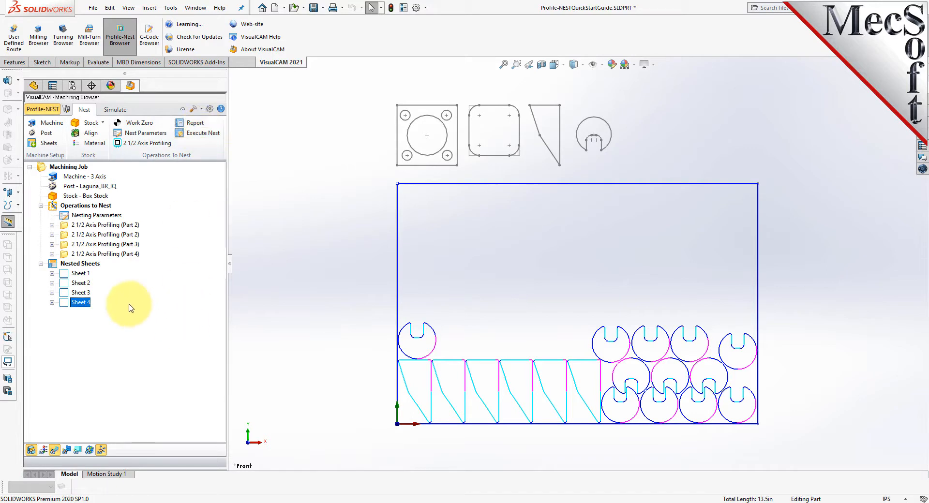
click(79, 273)
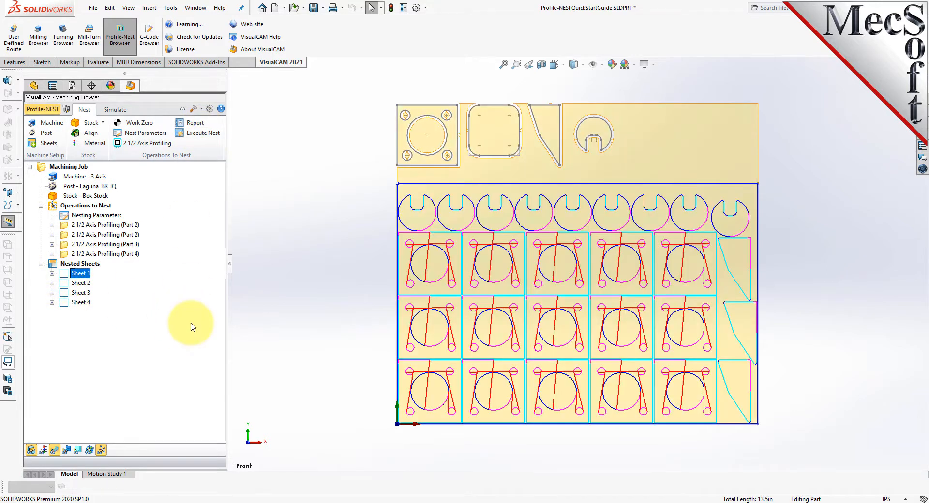
Step: Expand Sheet 1's operations, check the toolpaths of the eleventh and twelfth instances, and view the twelfth operation's profiling parameters
click(51, 274)
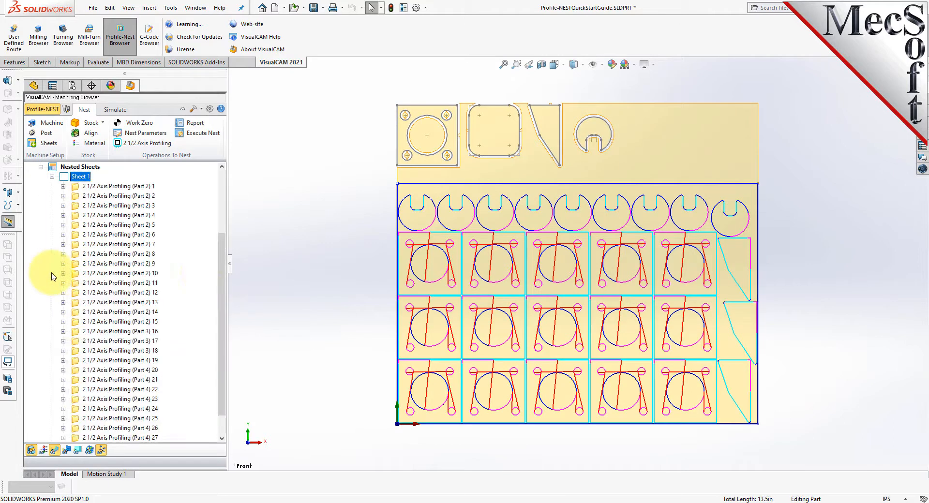
drag(217, 264, 234, 224)
click(119, 351)
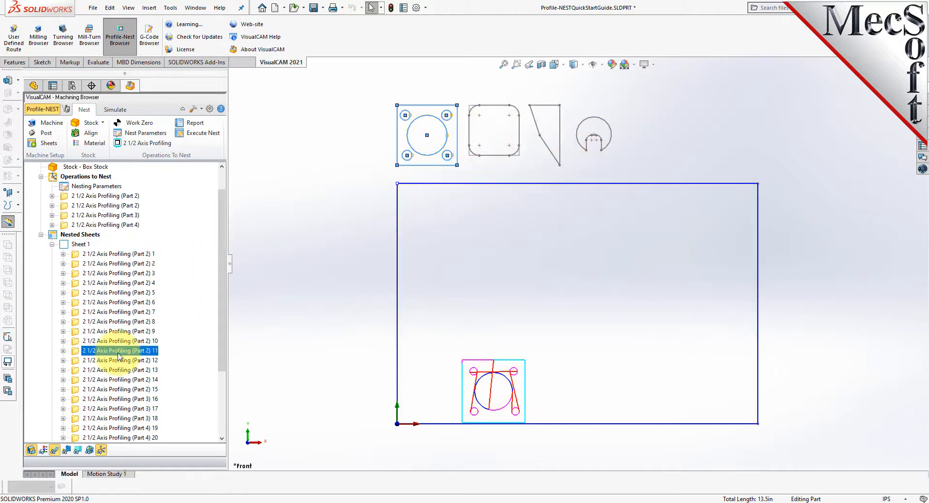
click(80, 362)
right_click(80, 366)
click(120, 235)
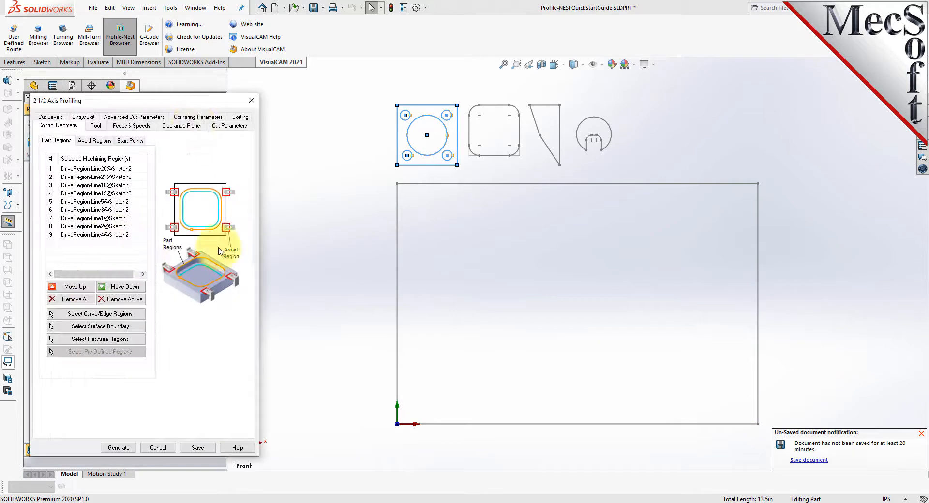
click(252, 101)
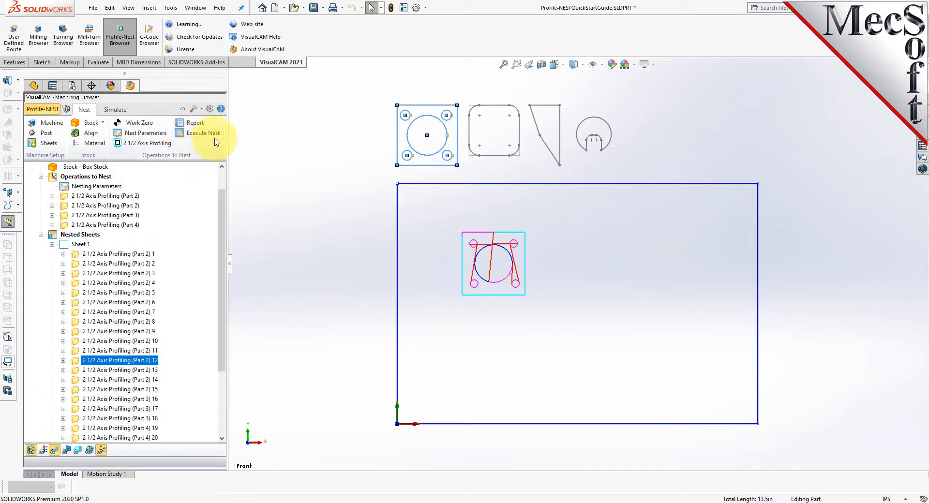
Step: Display the first 2 1/2 Axis Profiling (Part 2) toolpath on its source part and the full nested layout of the collapsed Sheet 1
click(65, 197)
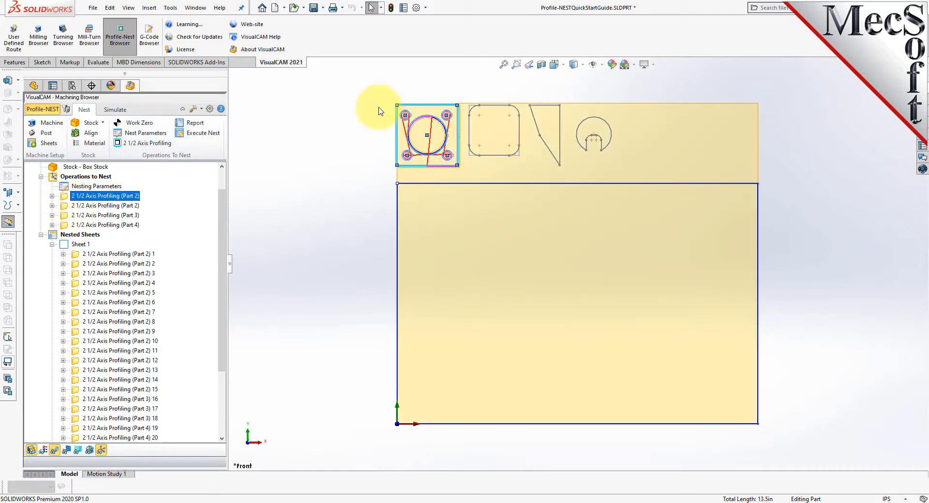
click(52, 244)
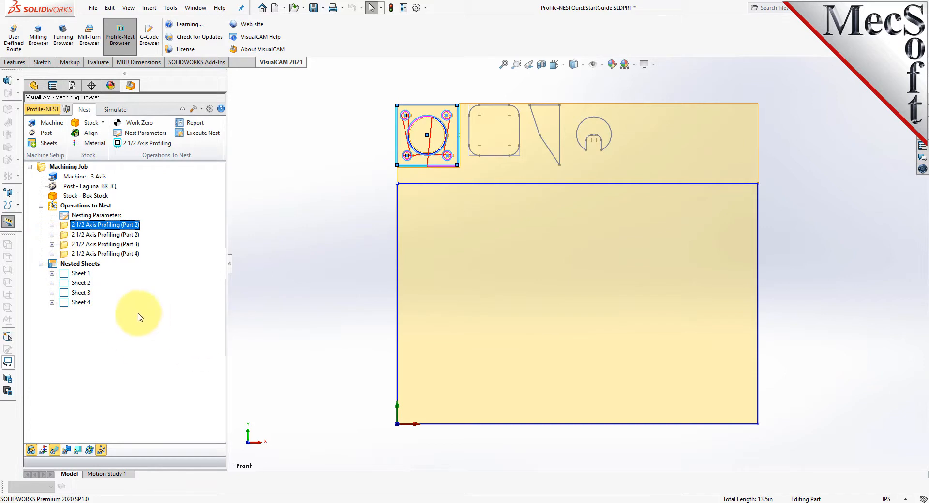
right_click(67, 230)
click(191, 299)
right_click(63, 274)
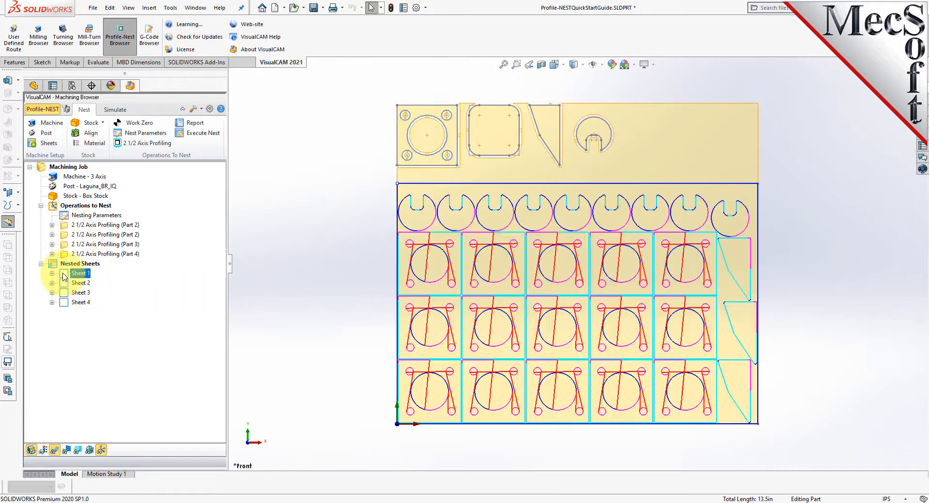
click(110, 300)
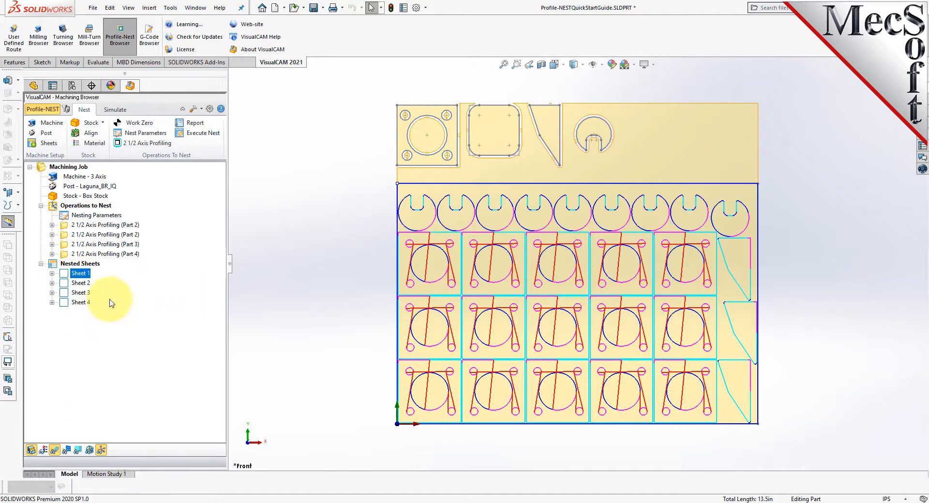
click(562, 316)
click(490, 257)
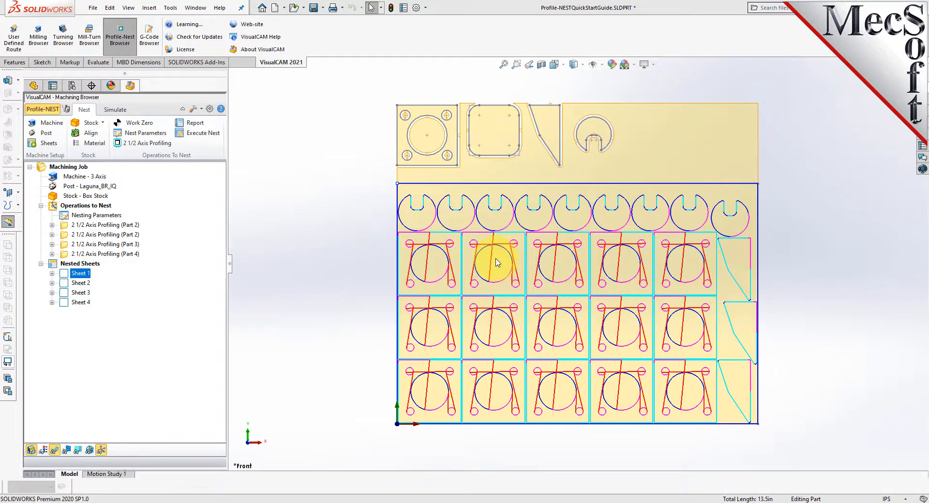
drag(726, 123, 724, 104)
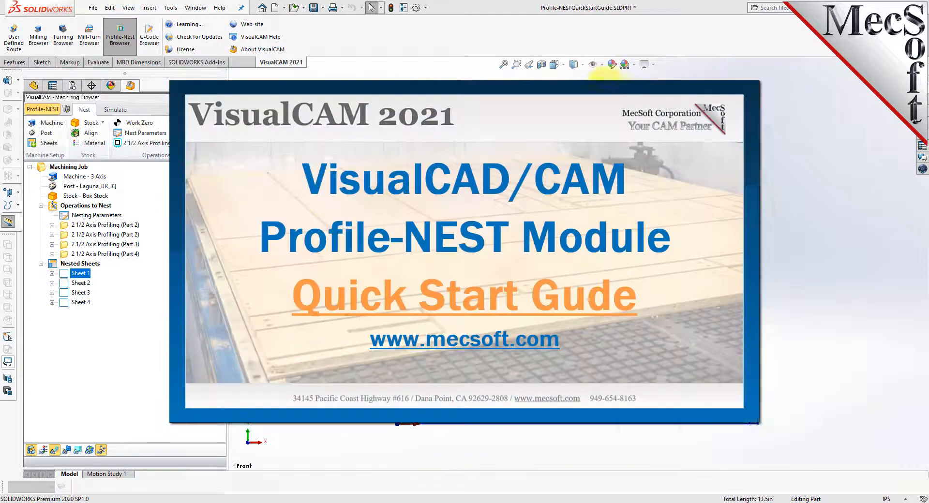
drag(605, 93, 264, 114)
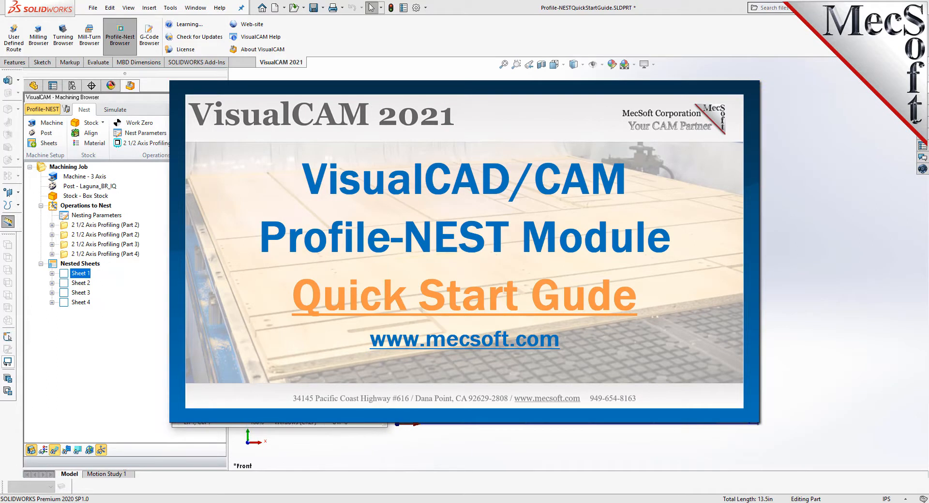